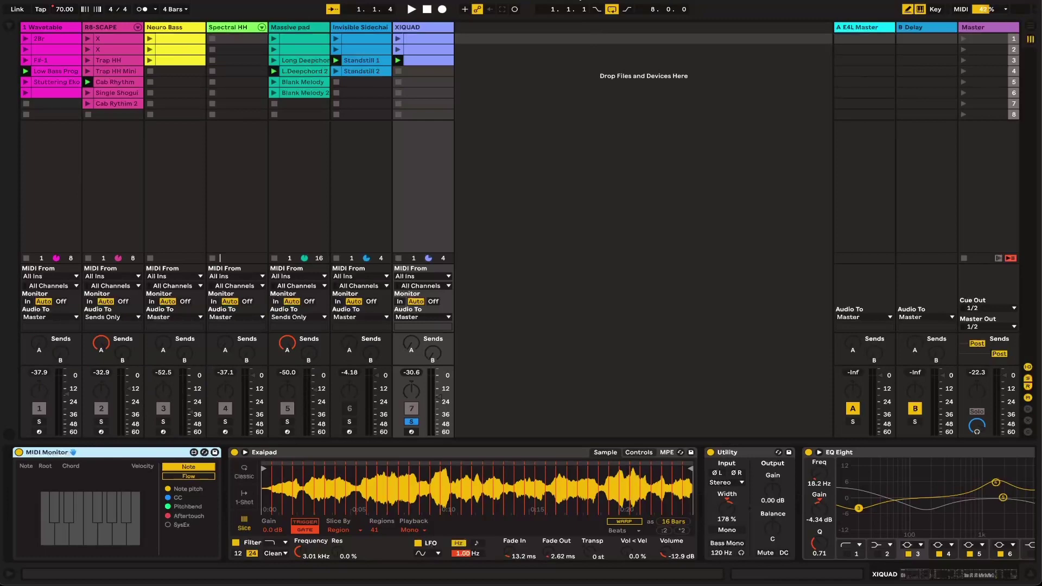
# - Examine the devices in the XIQUAD track's chain, from the sliced Exaipad sample through to Digital Clip Center
pyautogui.hscroll(10, 669, 487)
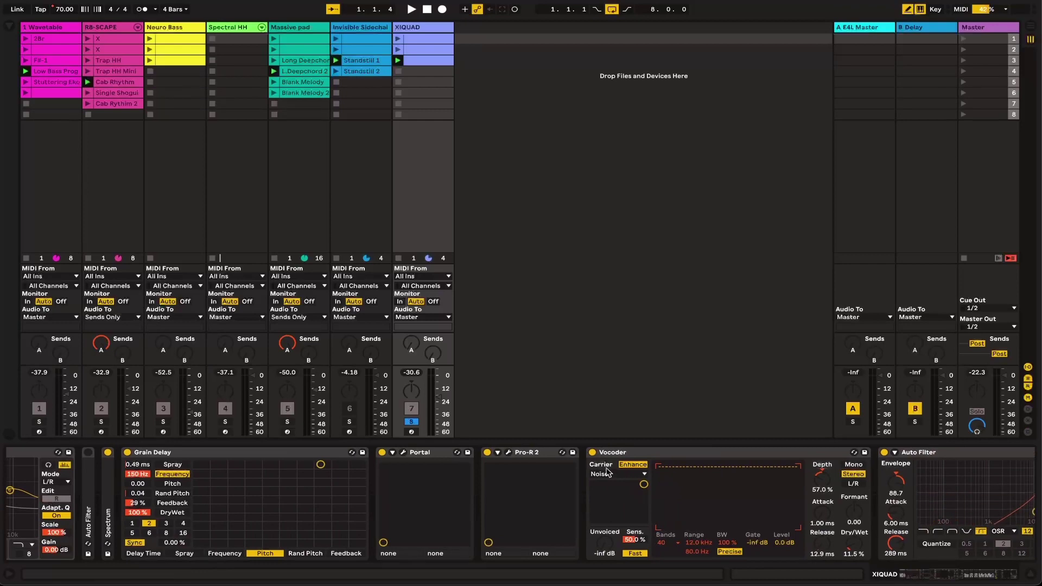
pyautogui.hscroll(8, 613, 473)
pyautogui.hscroll(15, 608, 472)
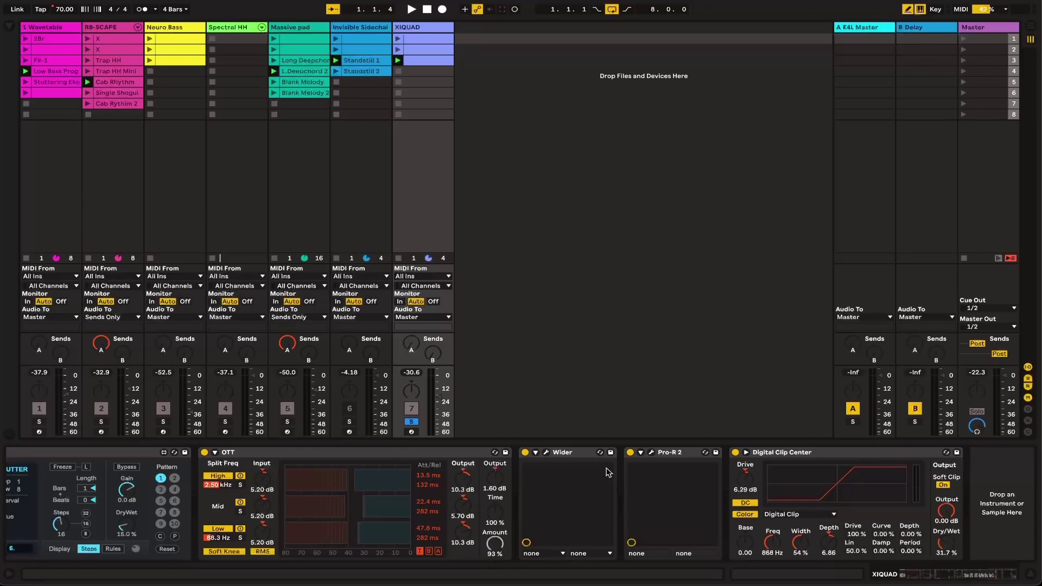
pyautogui.hscroll(-3, 608, 473)
pyautogui.hscroll(-15, 608, 473)
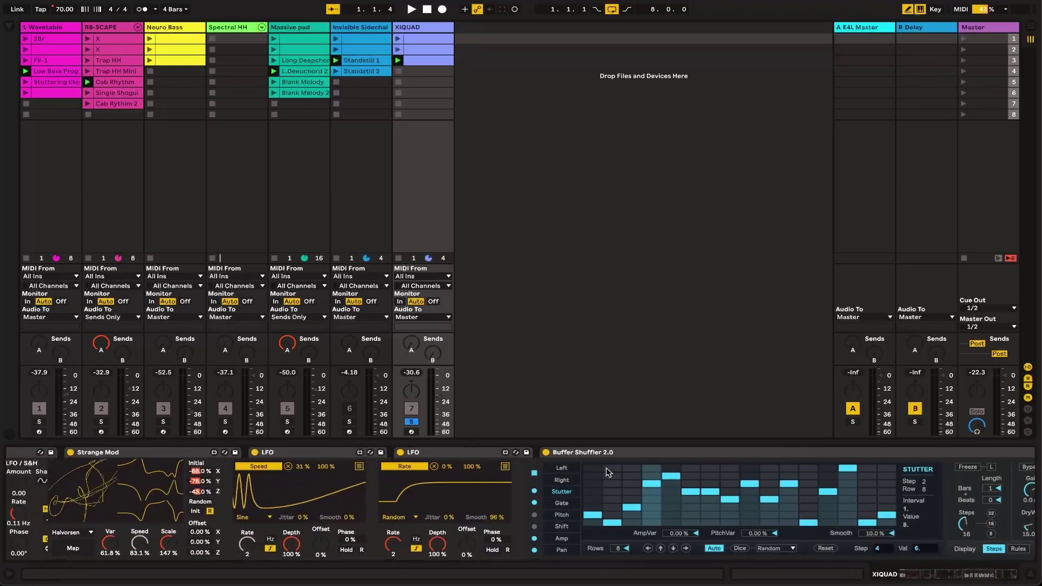
pyautogui.hscroll(-10, 608, 473)
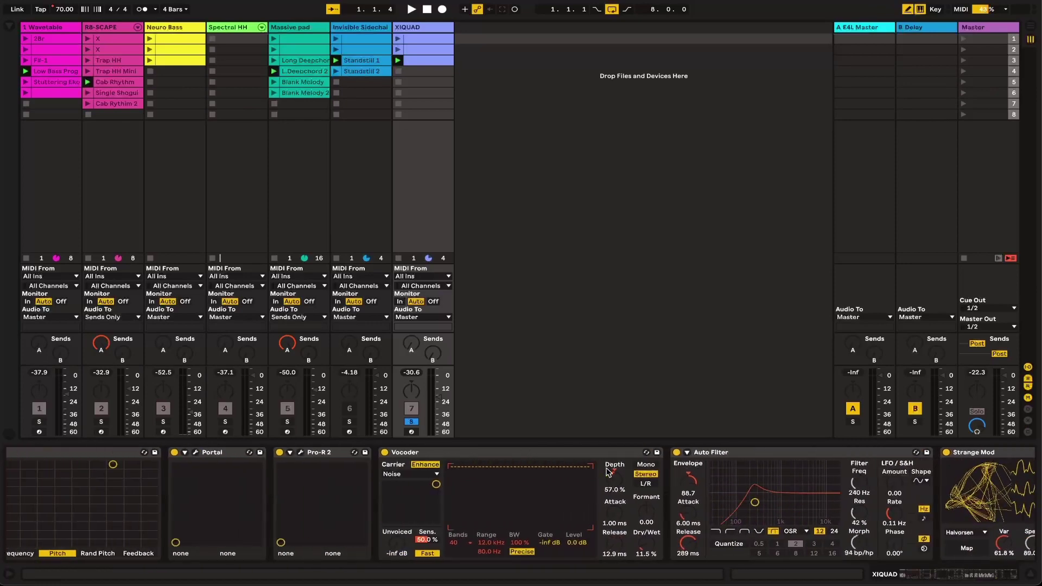
pyautogui.hscroll(-20, 335, 454)
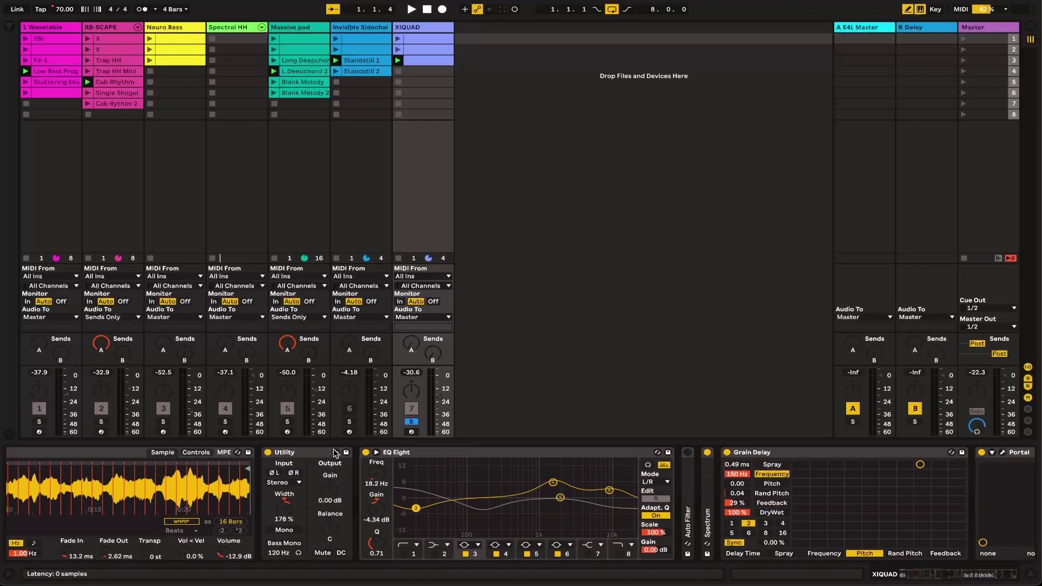
pyautogui.hscroll(12, 335, 454)
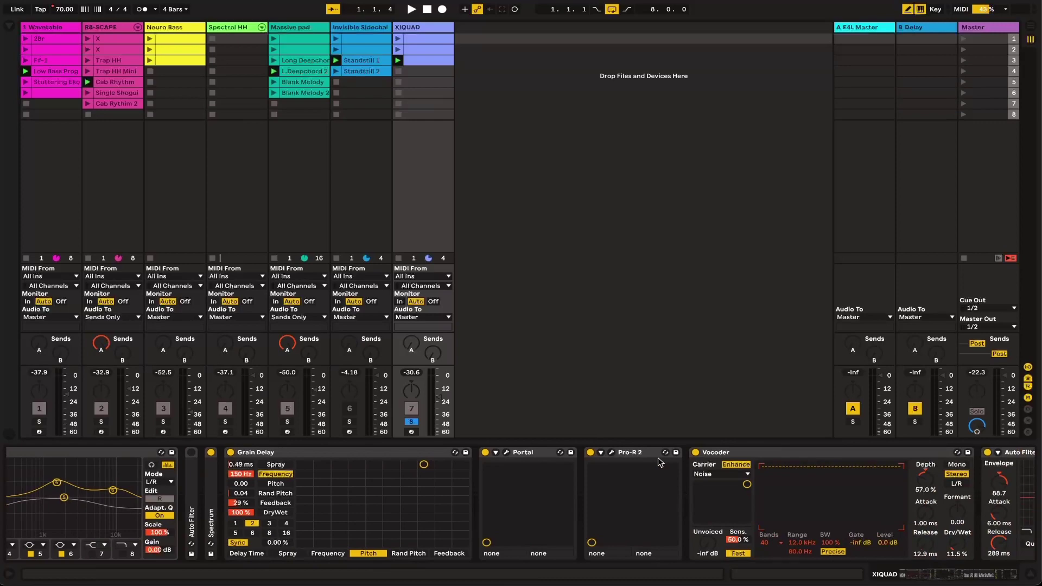
pyautogui.hscroll(-12, 658, 458)
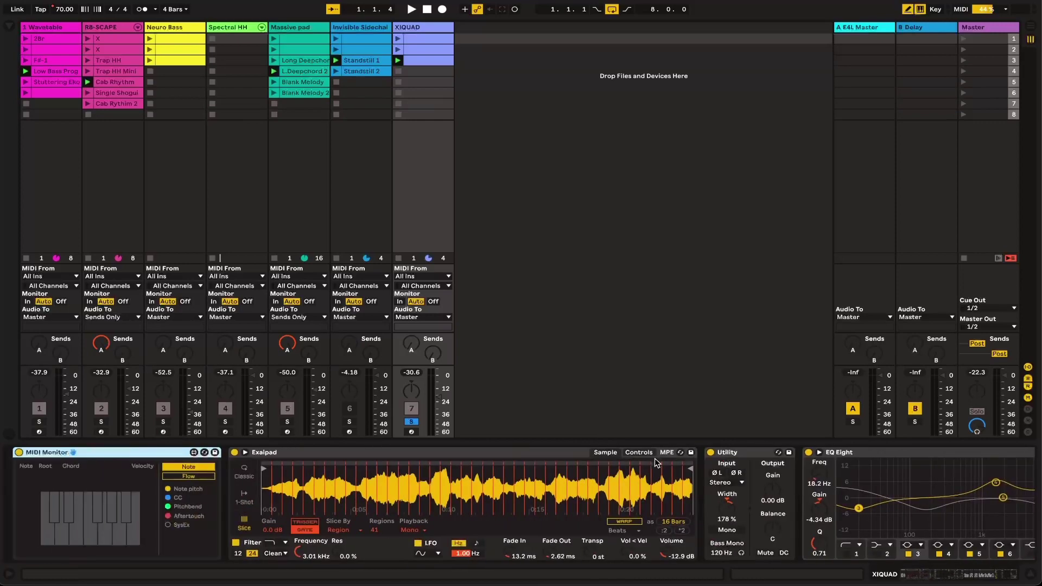
# - Toggle playback of the set and review the effects near the end of the XIQUAD chain
pyautogui.press('space')
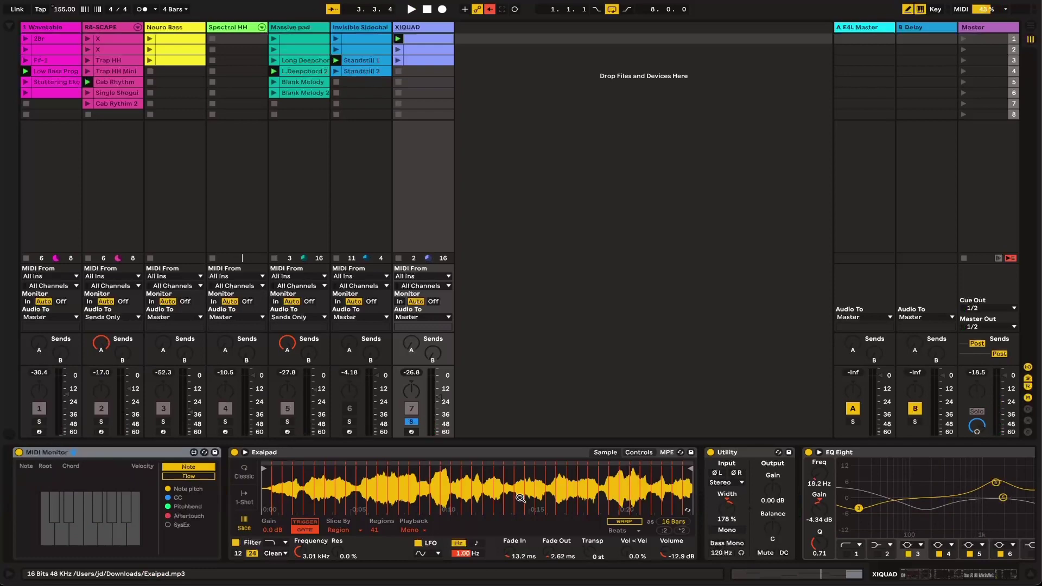
pyautogui.hscroll(15, 520, 497)
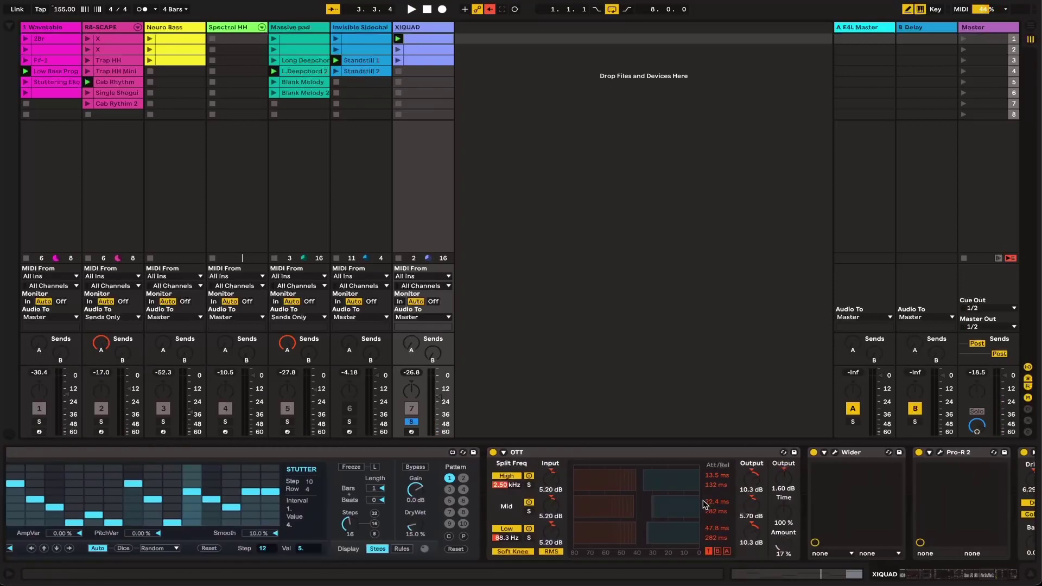
pyautogui.hscroll(5, 704, 504)
pyautogui.hscroll(-15, 597, 505)
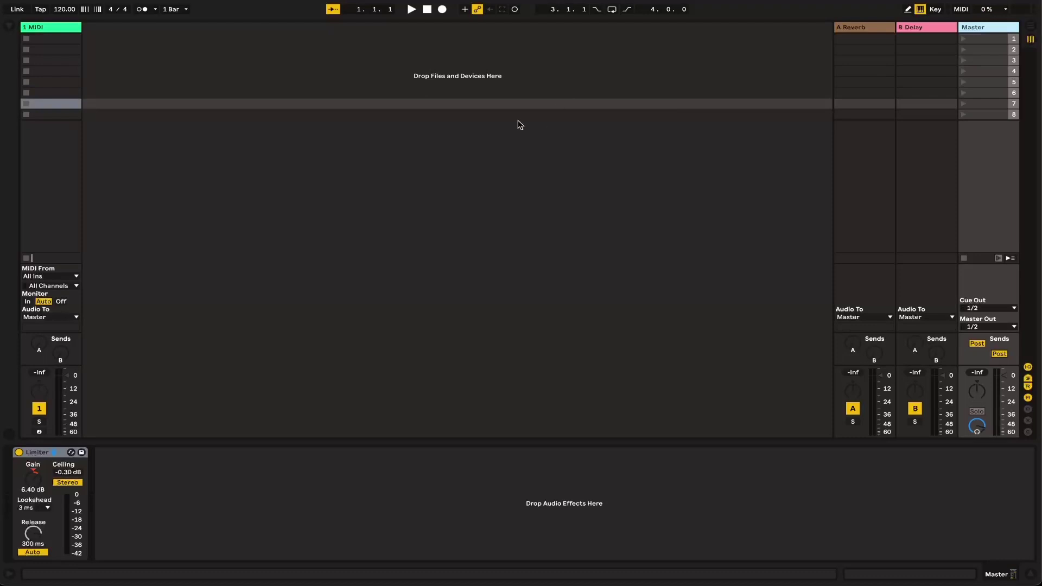
# - Search the browser for "simpler" and load an empty Simpler on the MIDI track
pyautogui.click(58, 396)
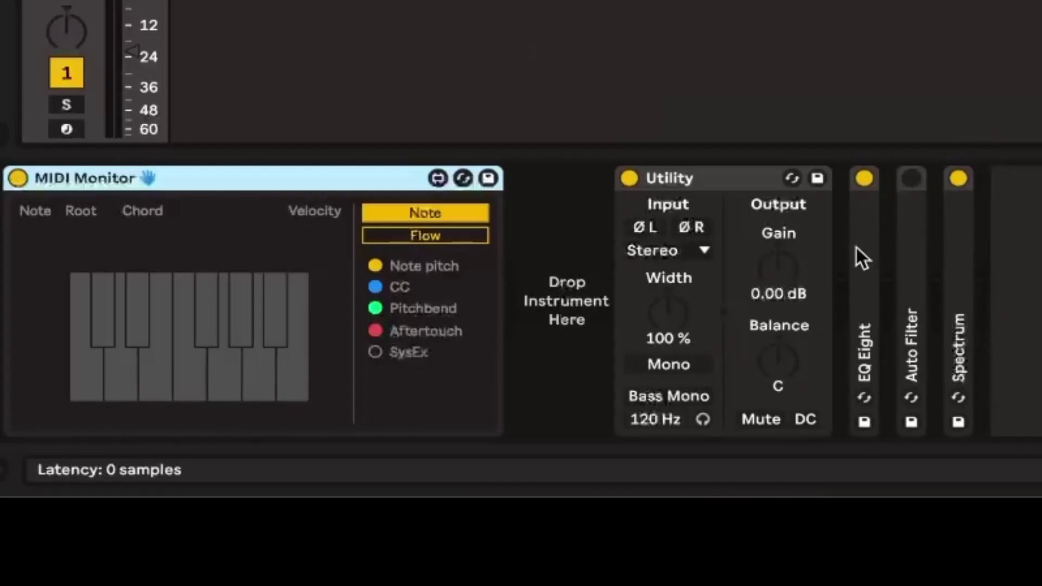
pyautogui.click(368, 479)
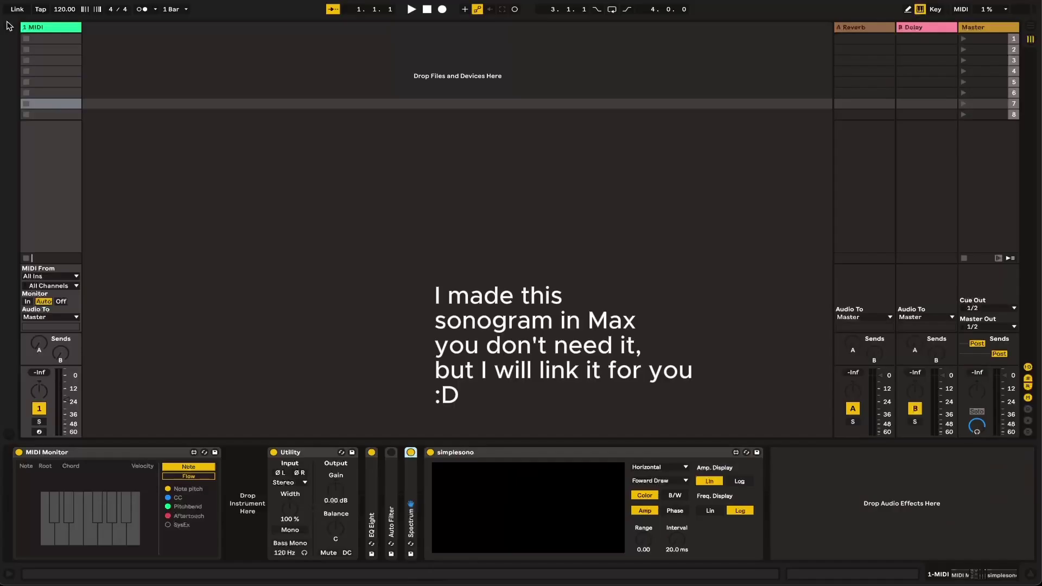
pyautogui.click(9, 26)
pyautogui.hotkey('ctrl', 'f')
pyautogui.write('simpler')
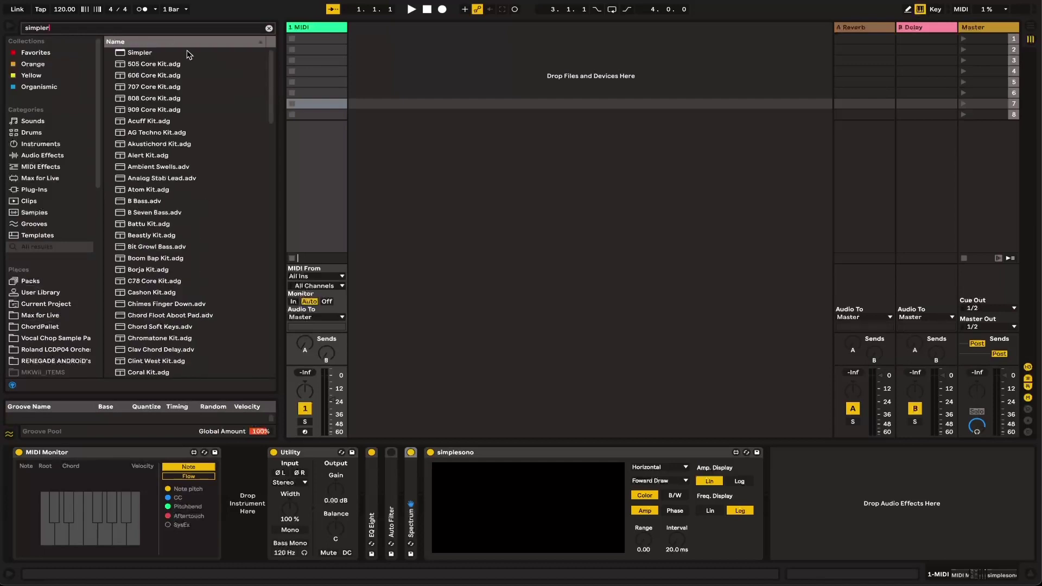
pyautogui.doubleClick(163, 53)
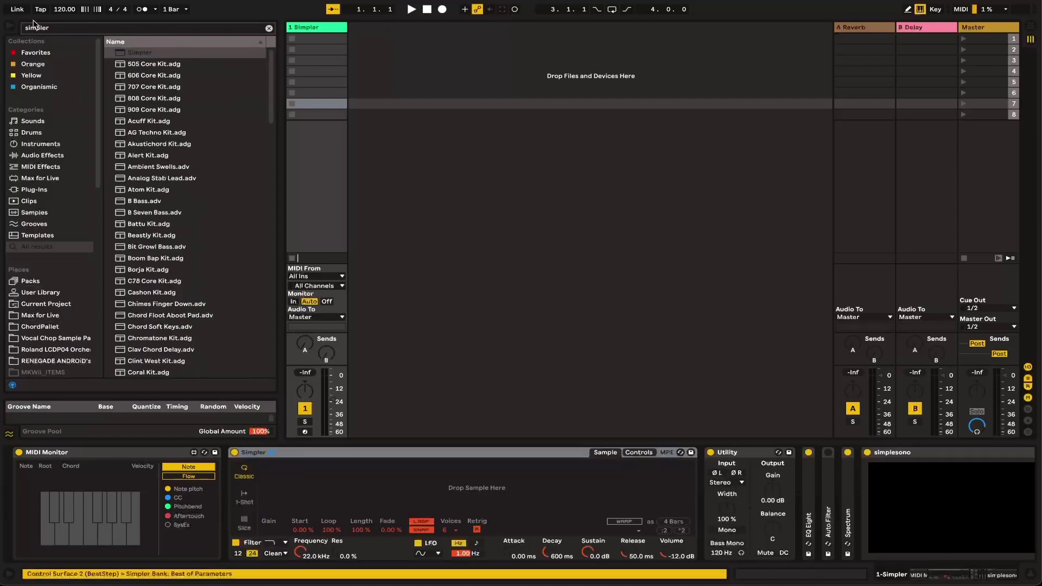
pyautogui.click(10, 26)
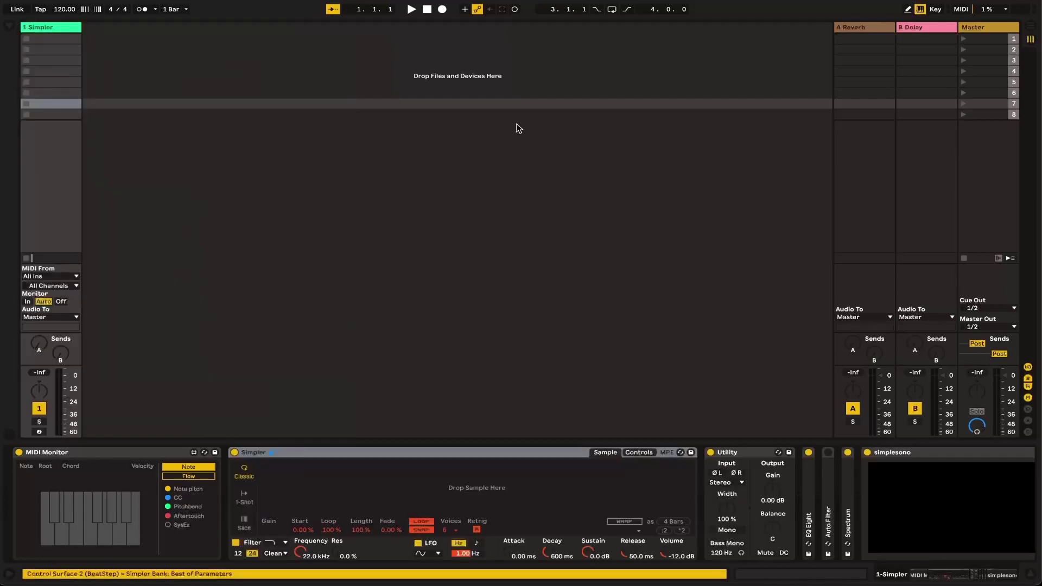
# - Load the Exaipad.mp3 sample into Simpler and audition it in 1-Shot mode
pyautogui.moveTo(505, 163); pyautogui.dragTo(515, 491)
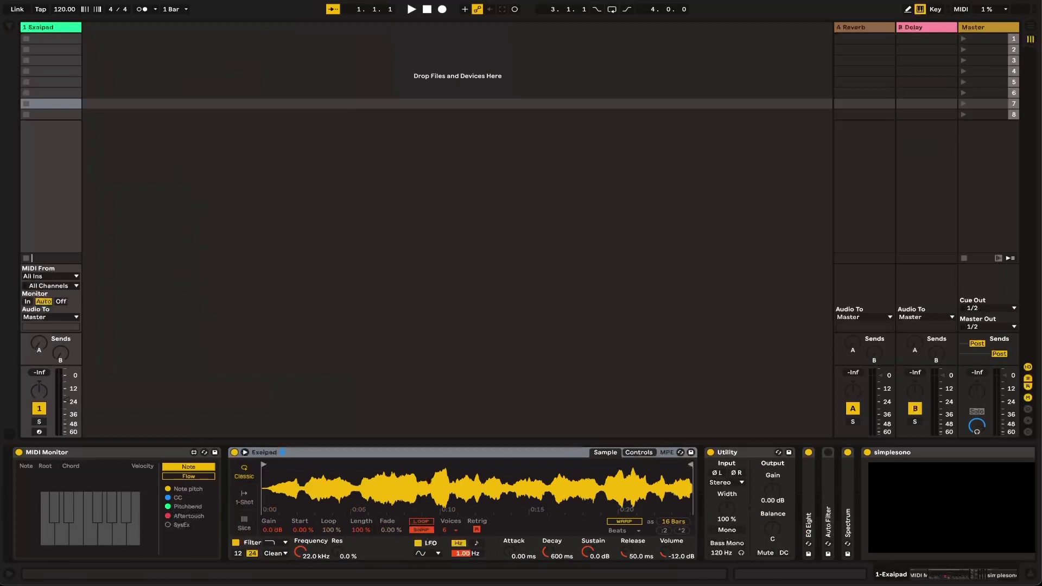
pyautogui.click(243, 493)
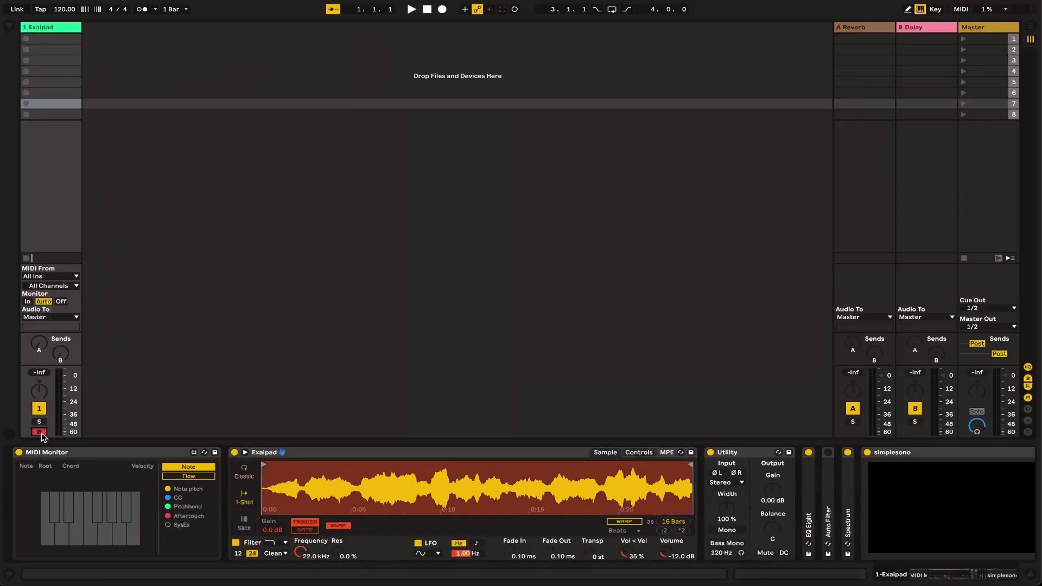
pyautogui.press('a')
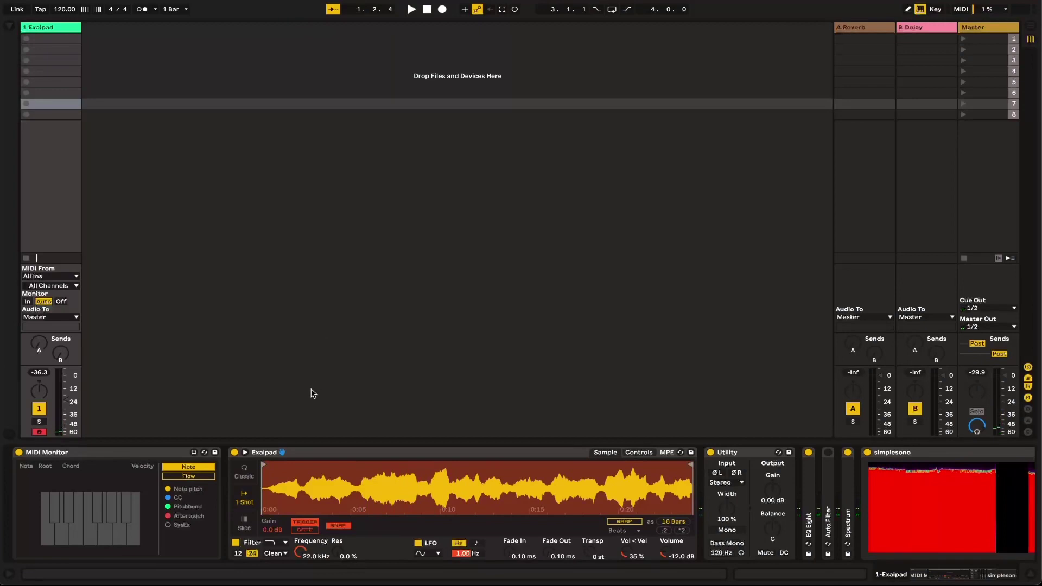
# - Switch Simpler to Slice mode, slicing the sample by Region into 40 regions with Gate triggering
pyautogui.click(245, 523)
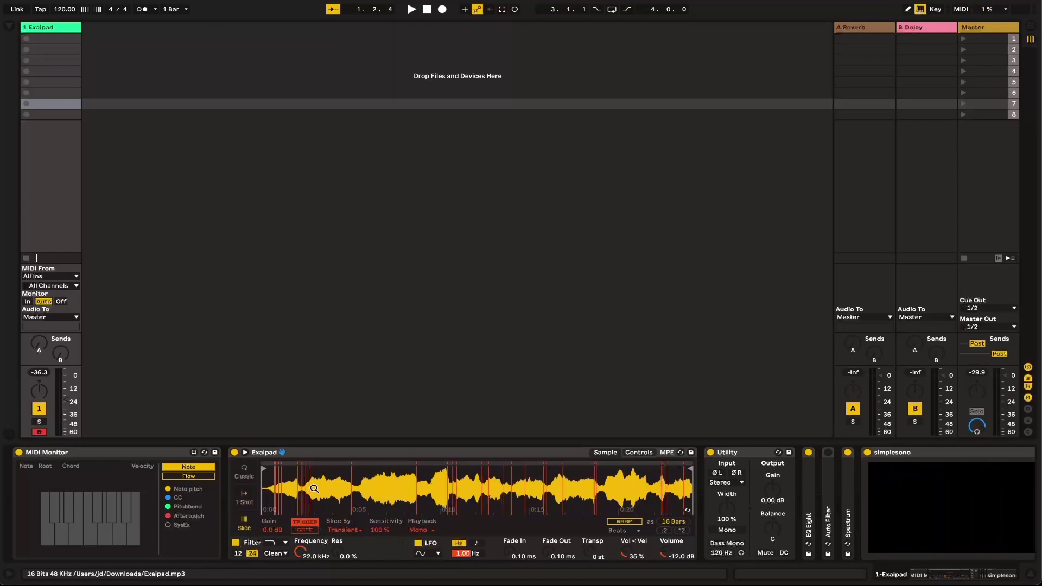
pyautogui.click(334, 529)
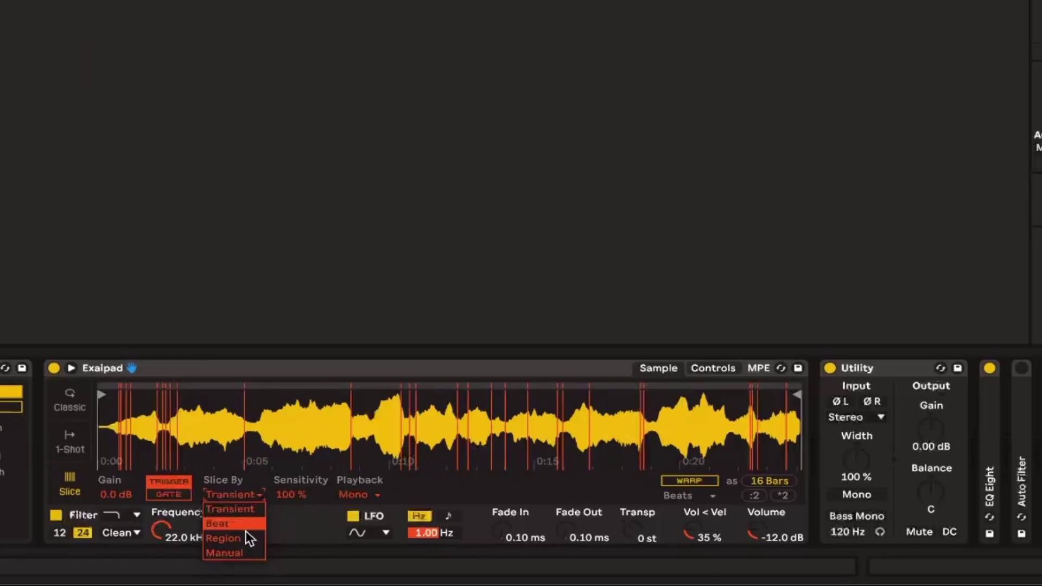
pyautogui.click(245, 537)
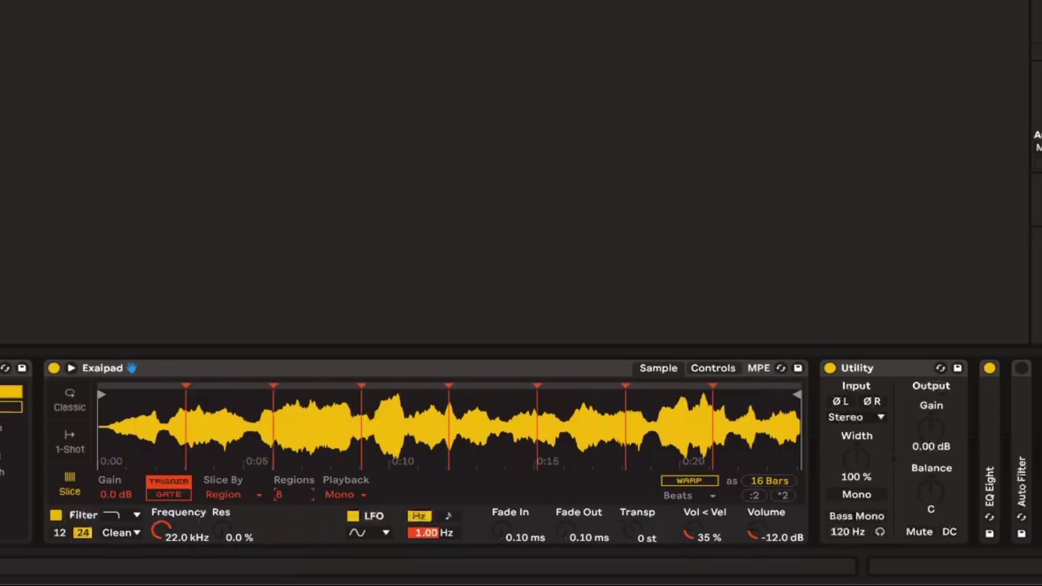
pyautogui.moveTo(293, 494); pyautogui.dragTo(279, 436)
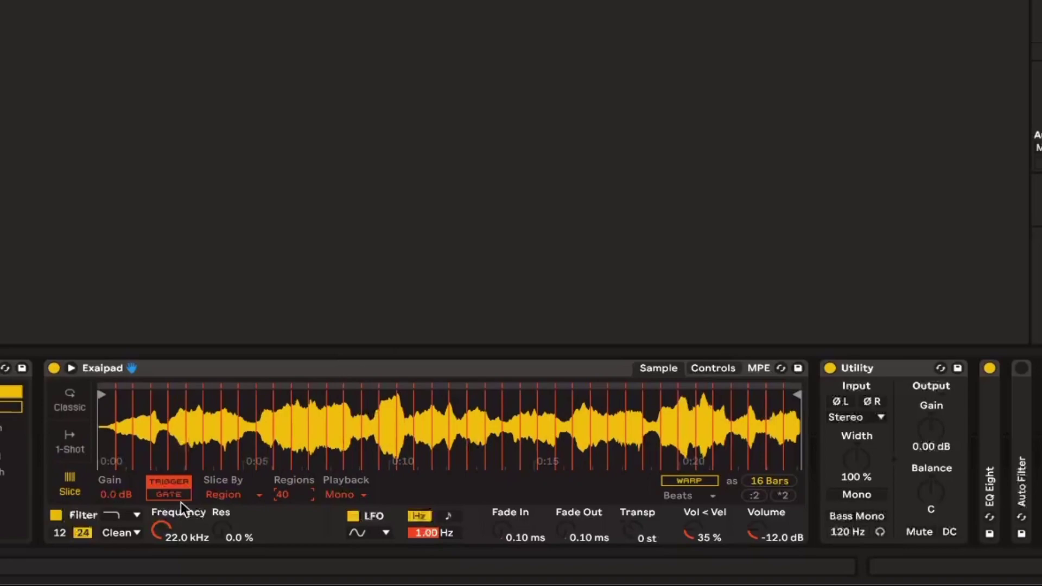
pyautogui.click(169, 494)
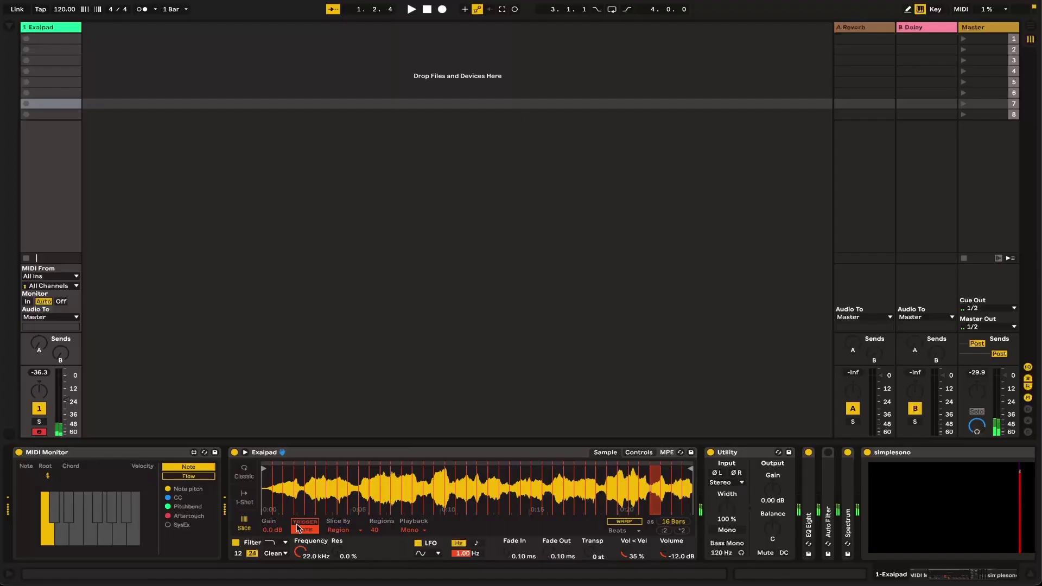
# - Set the simplesono sonogram's frequency display to Lin
pyautogui.hscroll(5, 500, 554)
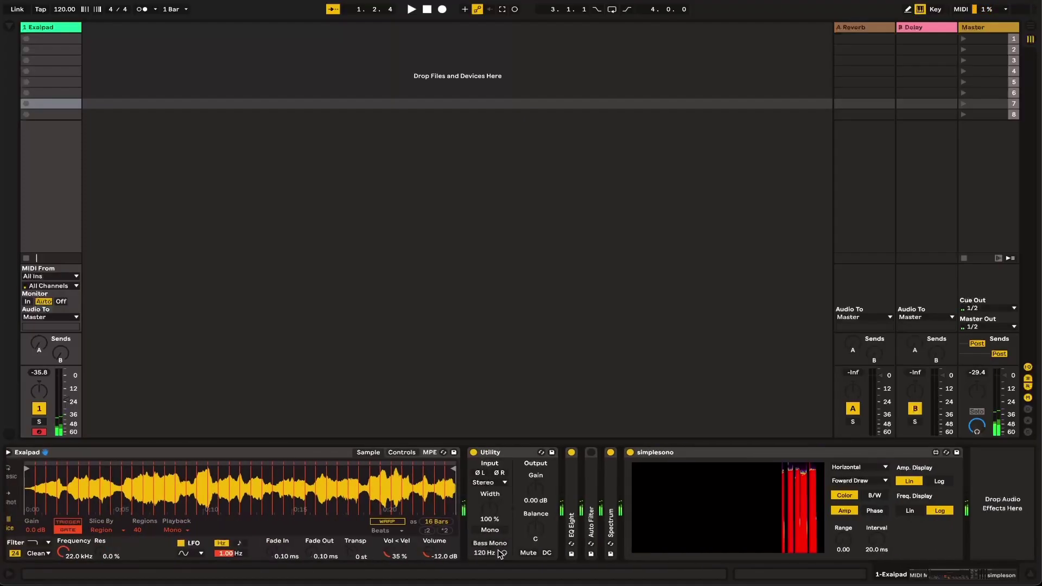
pyautogui.click(916, 509)
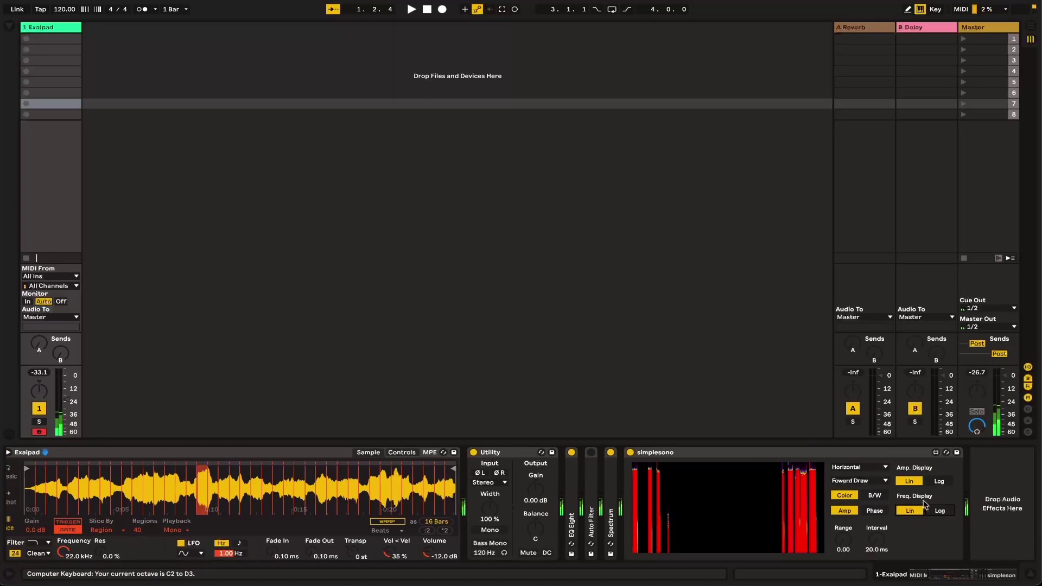
# - Add Buffer Shuffler 2.0 to the end of the track's chain and set its Stutter pattern to 16 steps
pyautogui.hotkey('ctrl', 'alt', 'b')
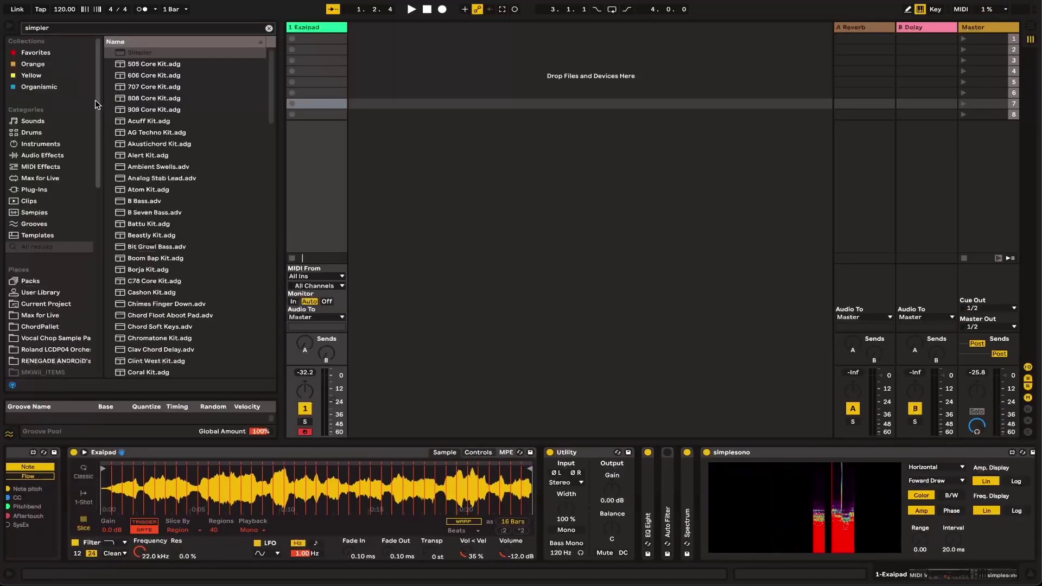
pyautogui.write('buffer shuff')
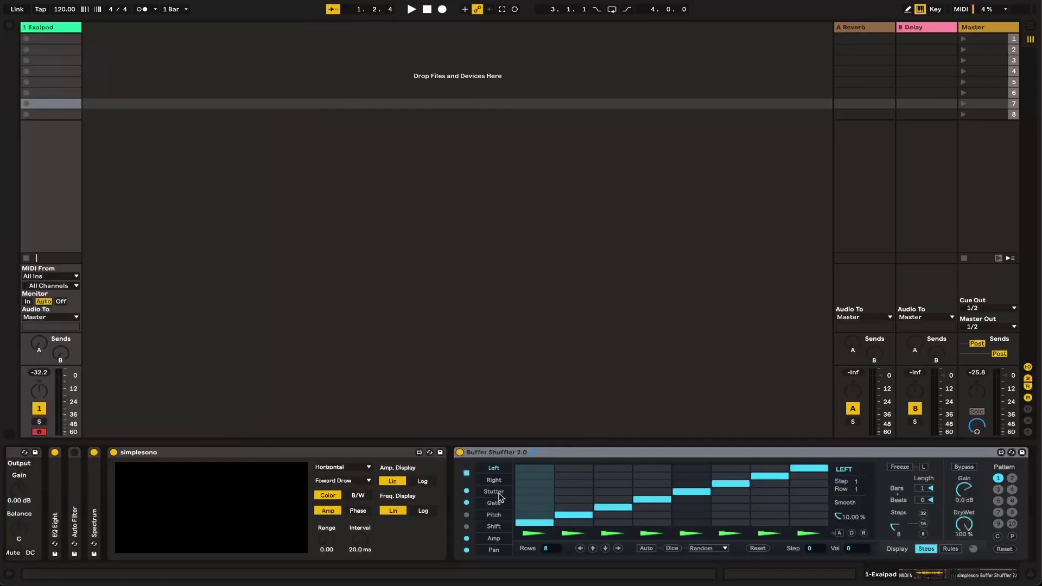
pyautogui.click(498, 494)
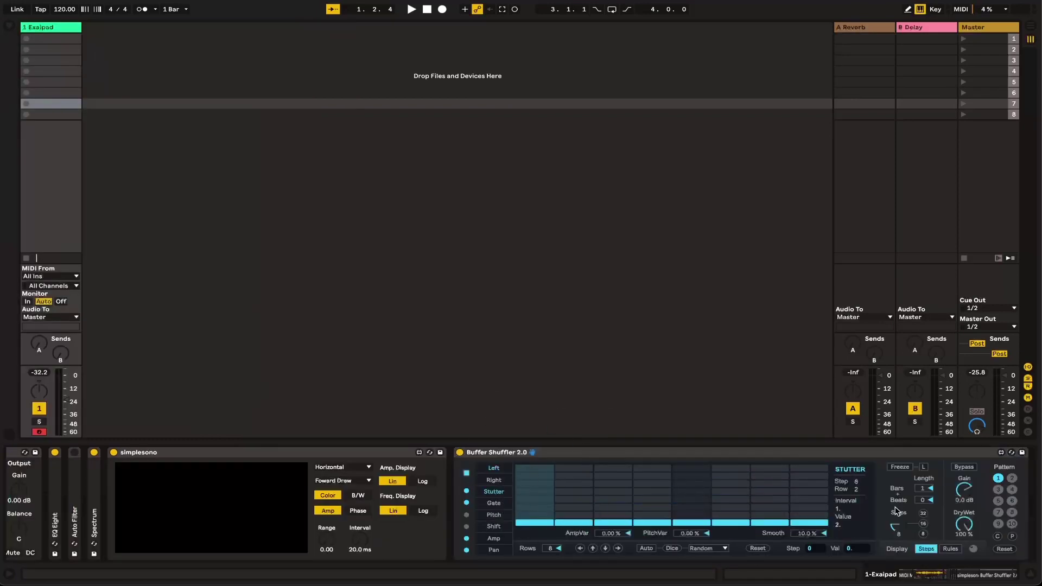
pyautogui.click(923, 524)
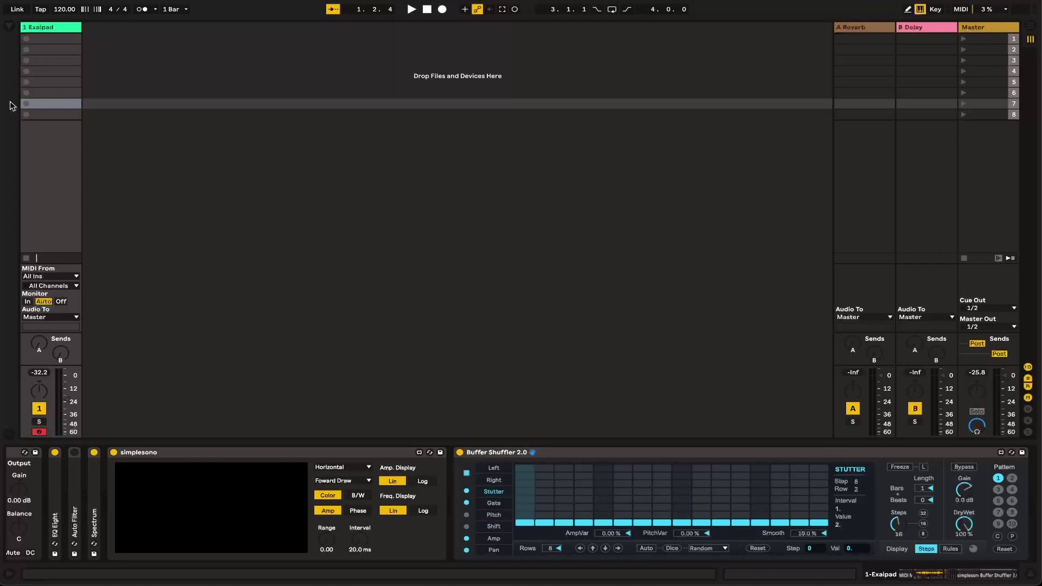
# - Create a MIDI clip in the Exaipad track's first slot and turn on its scale as C#/Db Major
pyautogui.doubleClick(55, 42)
pyautogui.moveTo(431, 268); pyautogui.dragTo(419, 223)
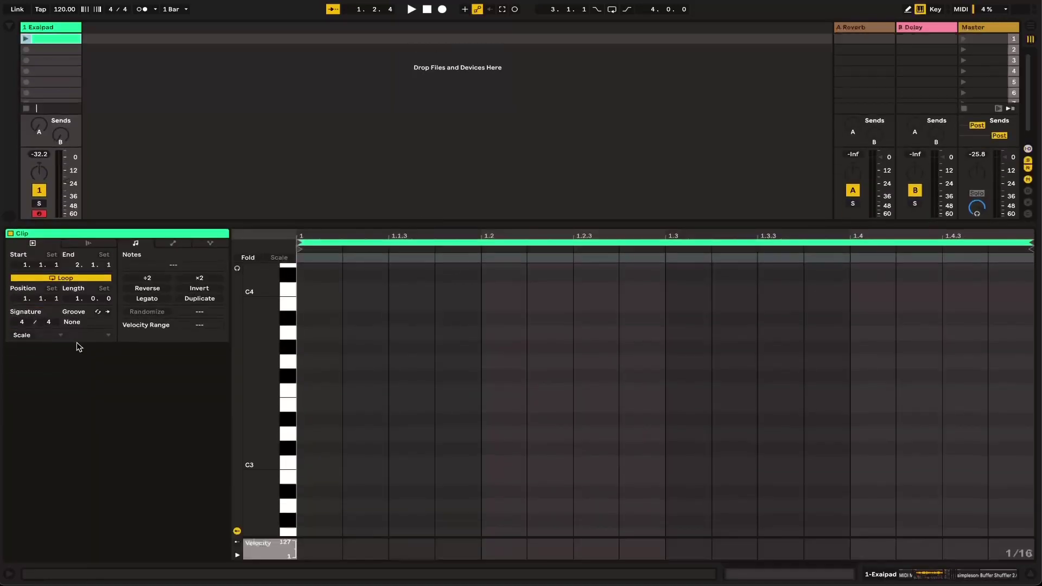
pyautogui.click(21, 334)
pyautogui.click(49, 335)
pyautogui.click(48, 353)
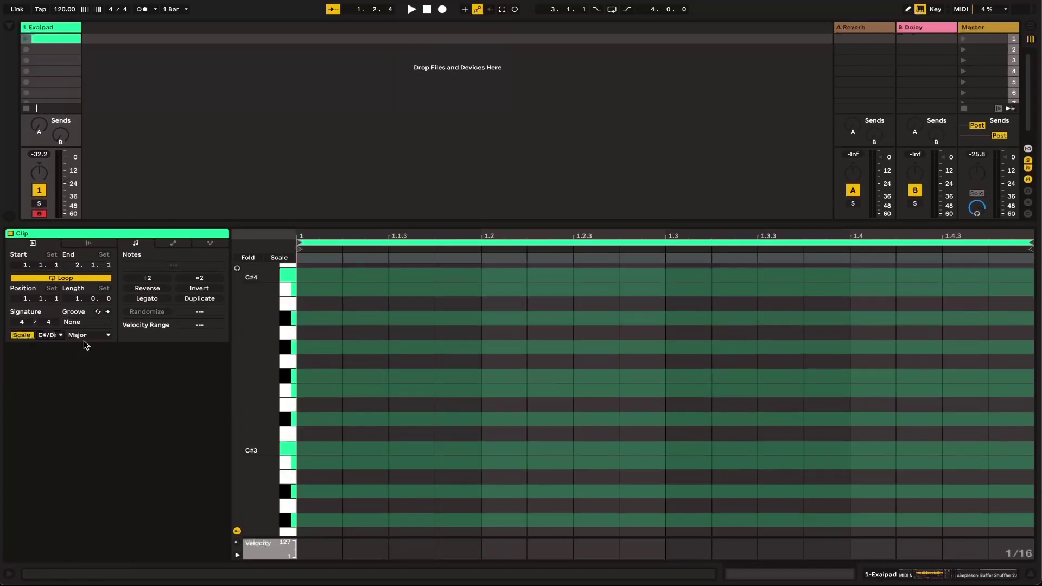
# - Draw a four-bar pattern of repeated notes in the clip, ranging from D#2 to G#3 and starting and ending on C#3
pyautogui.press('b')
pyautogui.moveTo(320, 449); pyautogui.dragTo(458, 442)
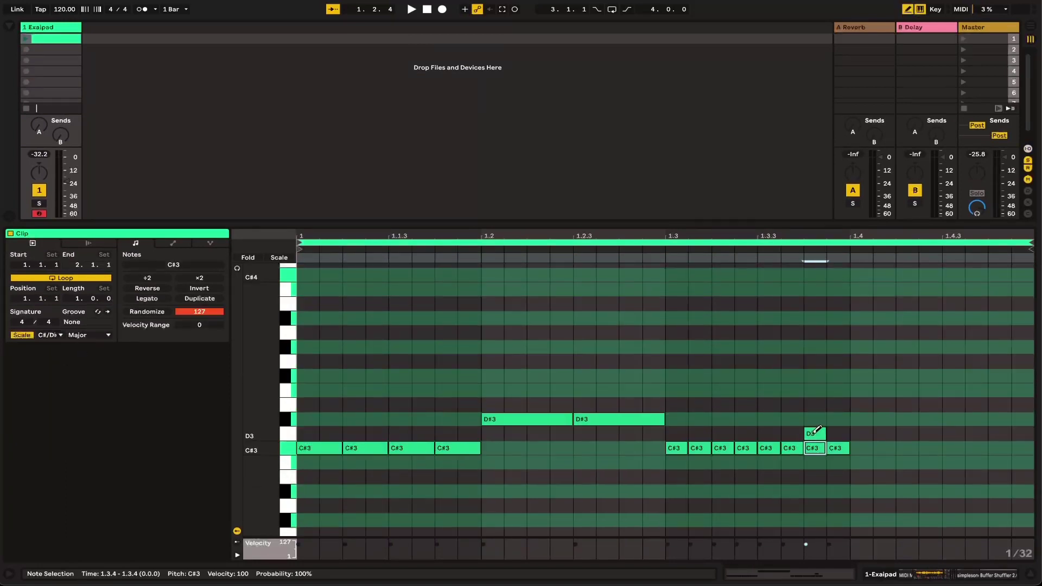
pyautogui.click(814, 433)
pyautogui.moveTo(880, 491); pyautogui.dragTo(1026, 491)
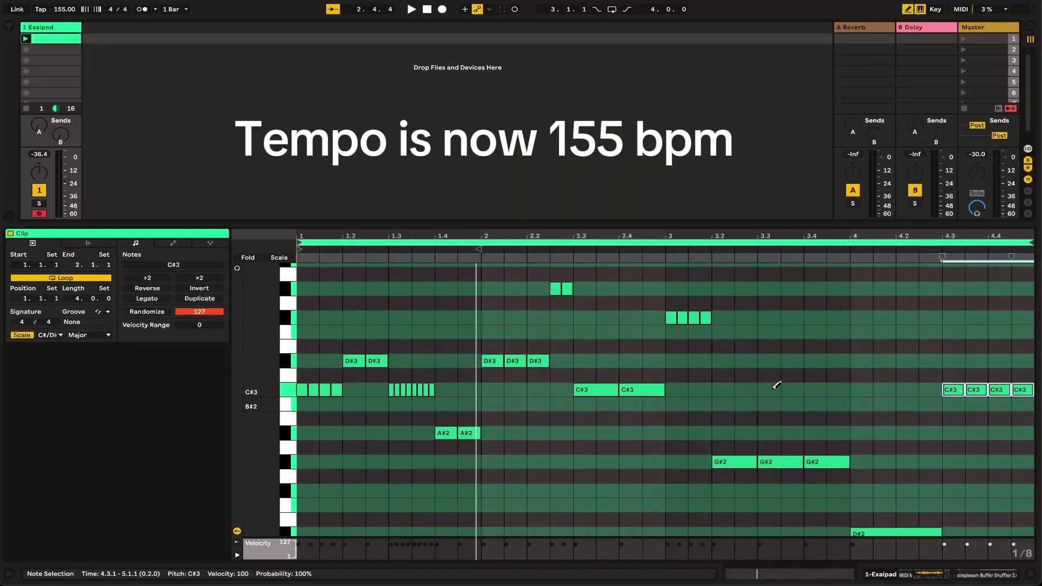
pyautogui.press('b')
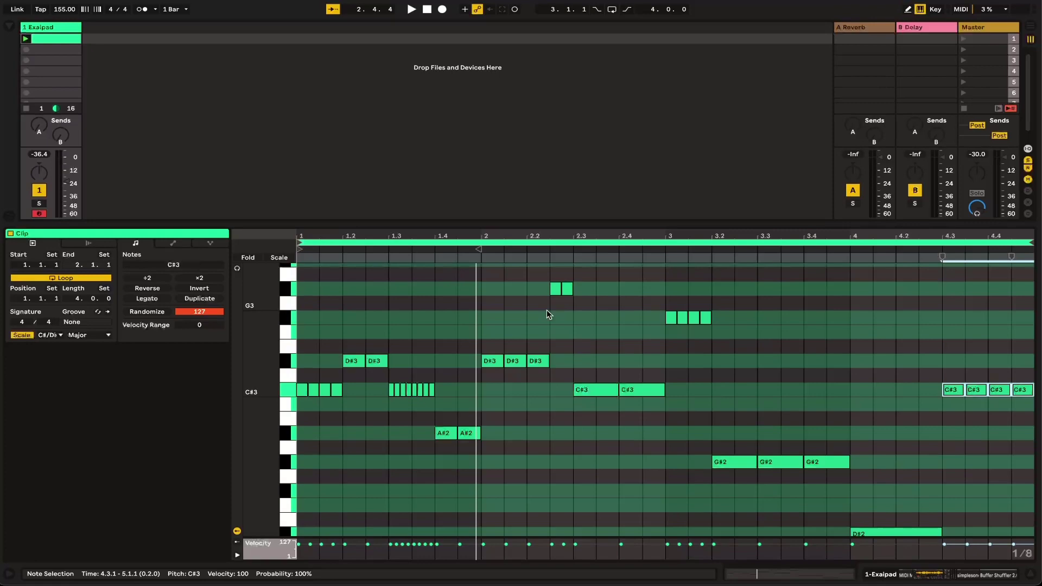
# - Show the track's device chain and play the new clip
pyautogui.hotkey('shift', 'Tab')
pyautogui.press('space')
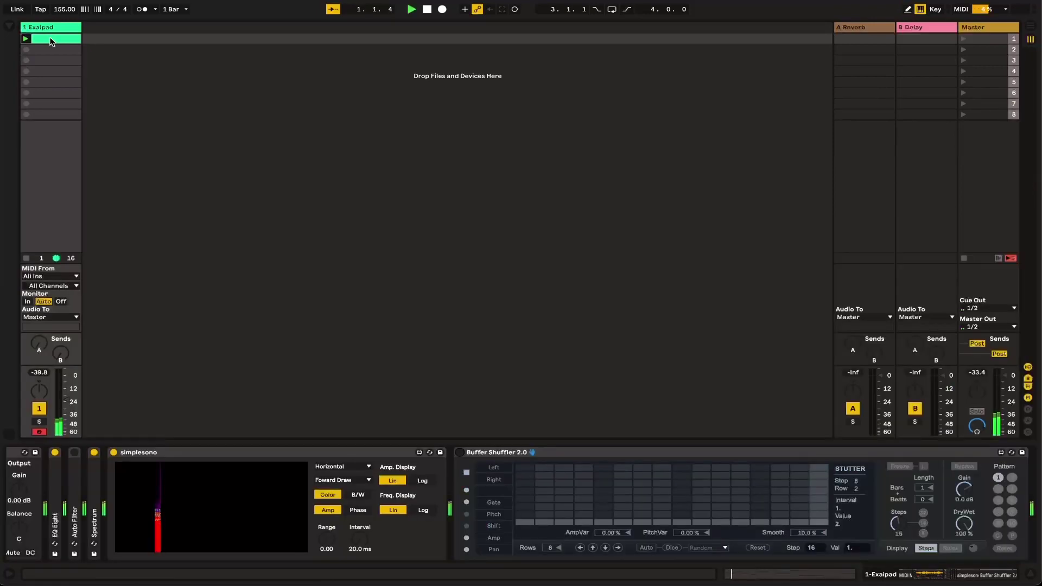
# - Transpose the rapid C#3 run at 1.3, the two C#3 notes at 2.3 and the D#2 note at 4 down one octave
pyautogui.hotkey('shift', 'Tab')
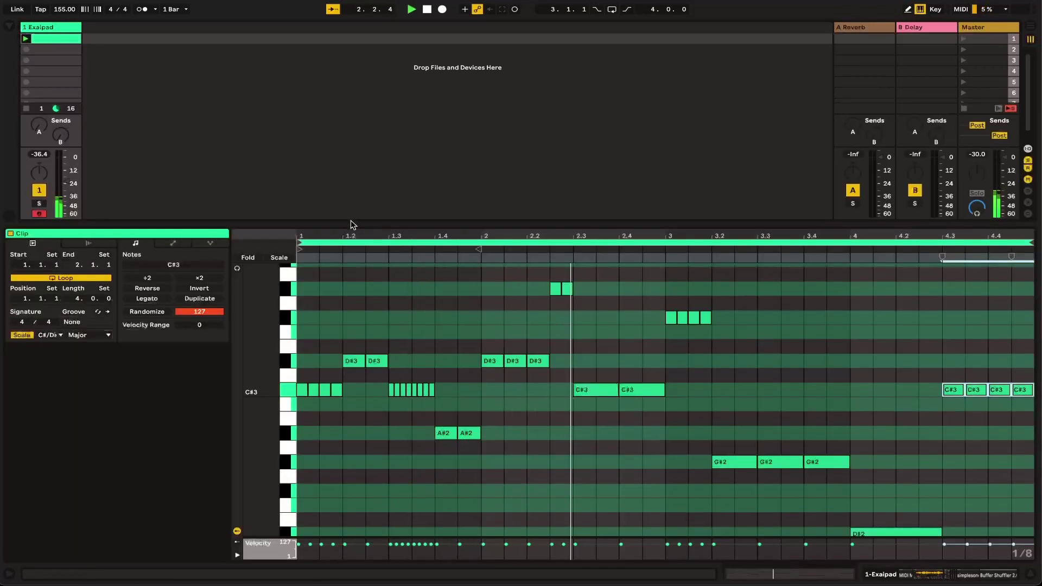
pyautogui.moveTo(396, 363); pyautogui.dragTo(446, 417)
pyautogui.moveTo(391, 363); pyautogui.dragTo(433, 403)
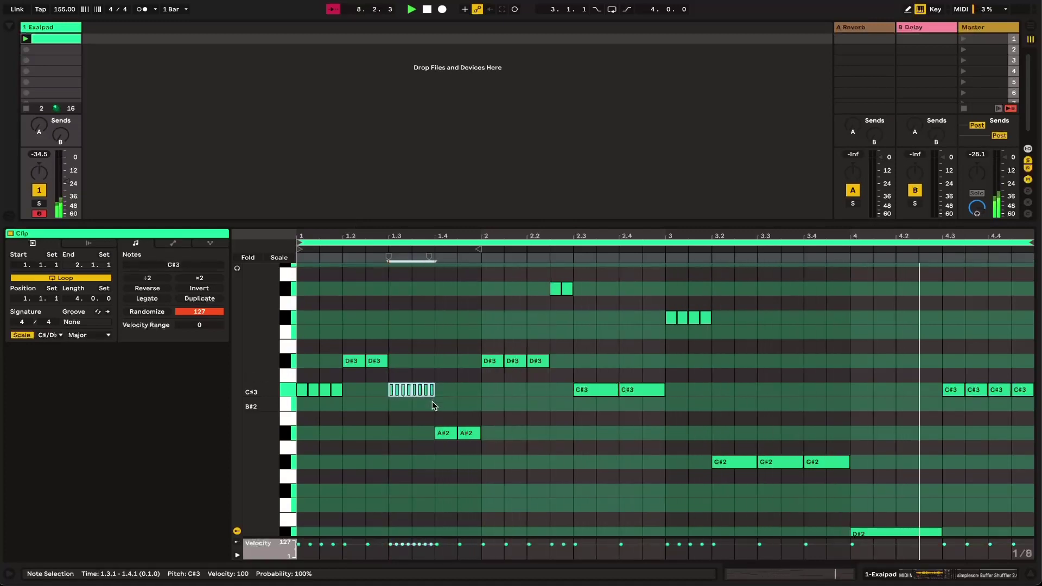
pyautogui.hotkey('shift', 'Down')
pyautogui.click(590, 329)
pyautogui.moveTo(591, 334); pyautogui.dragTo(640, 362)
pyautogui.hotkey('shift', 'Down')
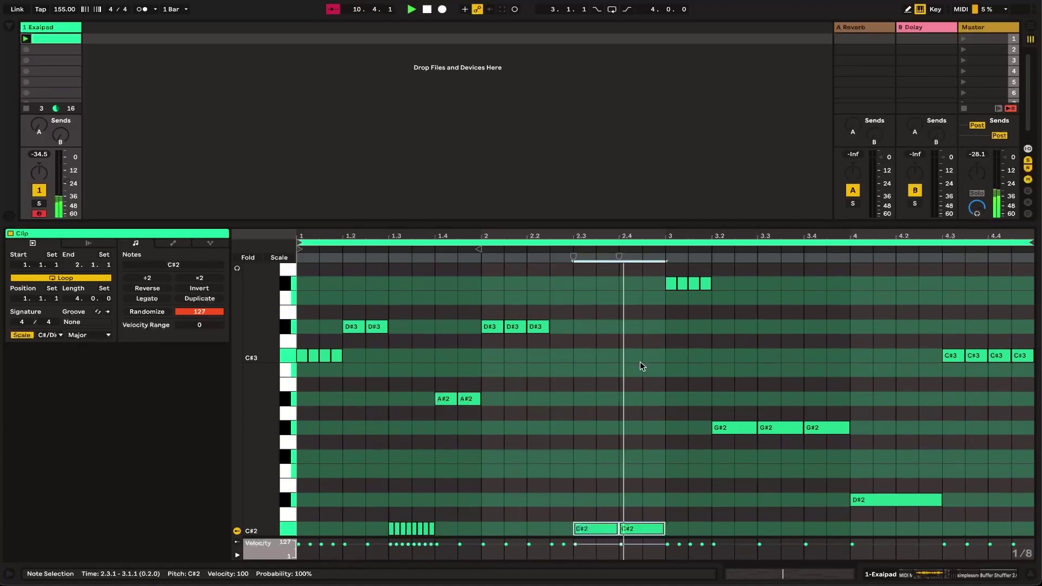
pyautogui.click(891, 500)
pyautogui.hotkey('shift', 'Down')
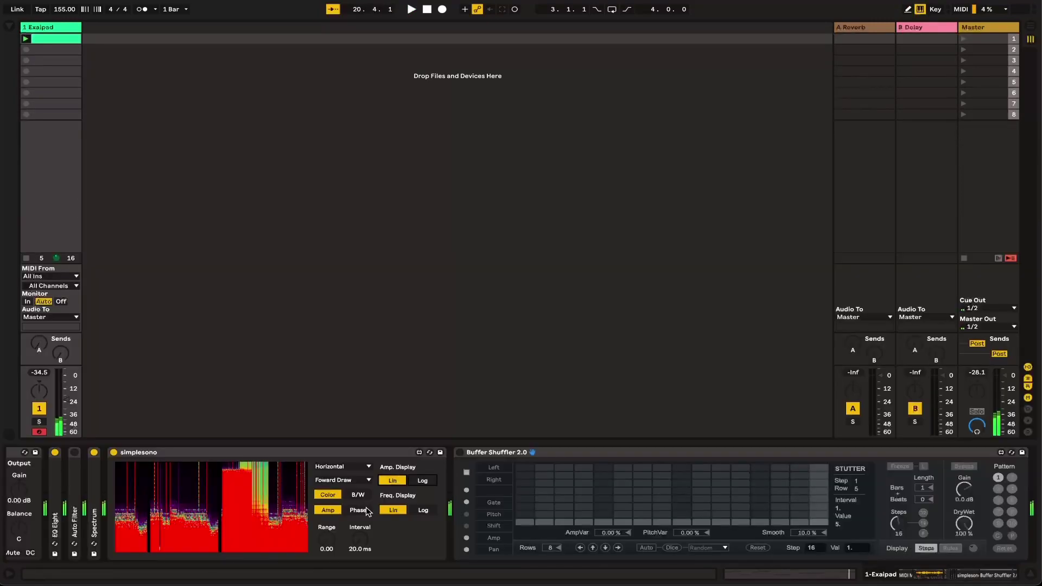
# - Enable Buffer Shuffler 2.0, auto-randomize its Stutter pattern in Random mode and set its Dry/Wet to 29.9%
pyautogui.hscroll(-10, 366, 509)
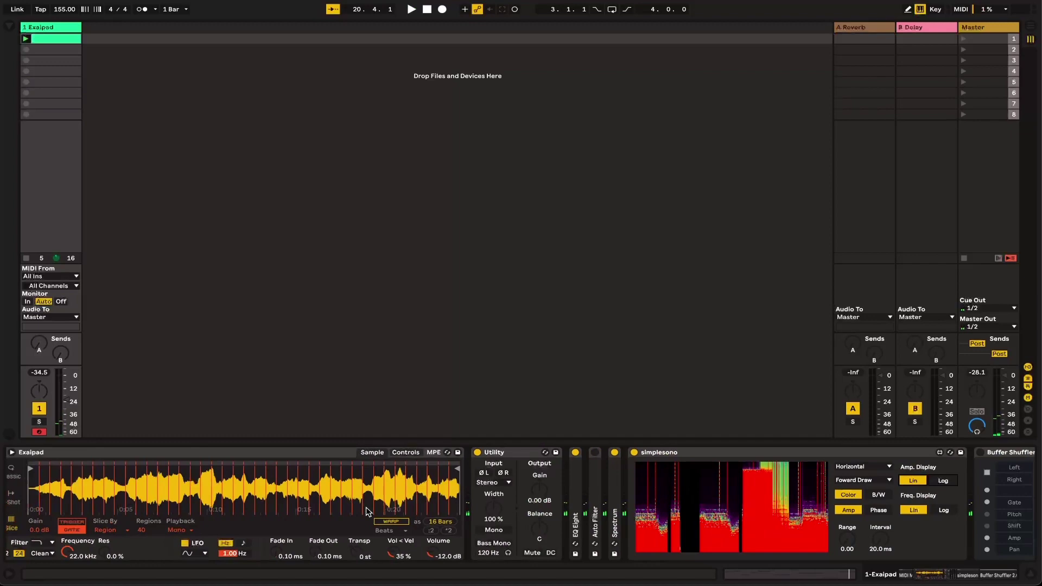
pyautogui.hscroll(10, 366, 508)
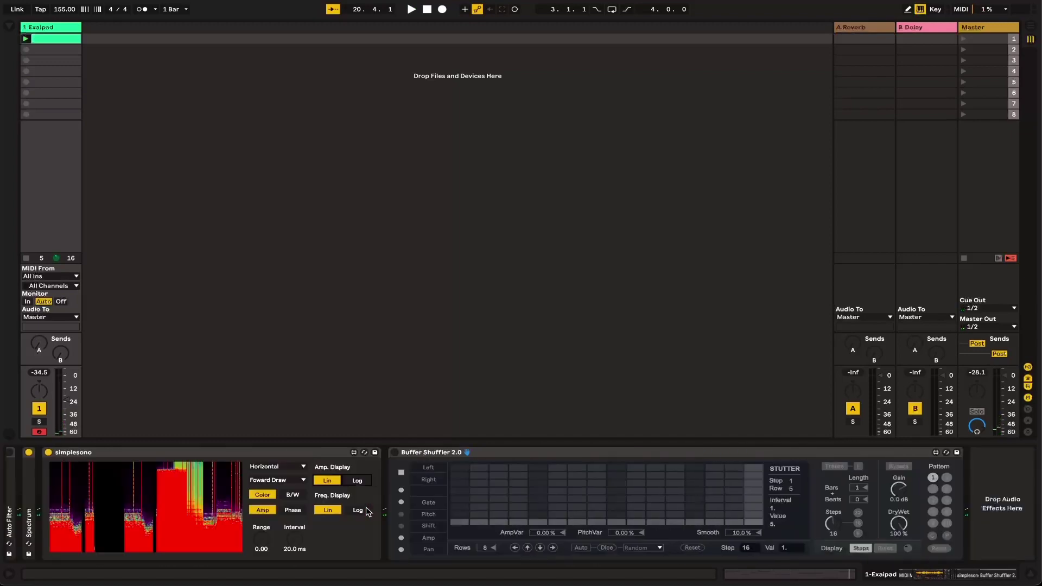
pyautogui.click(394, 453)
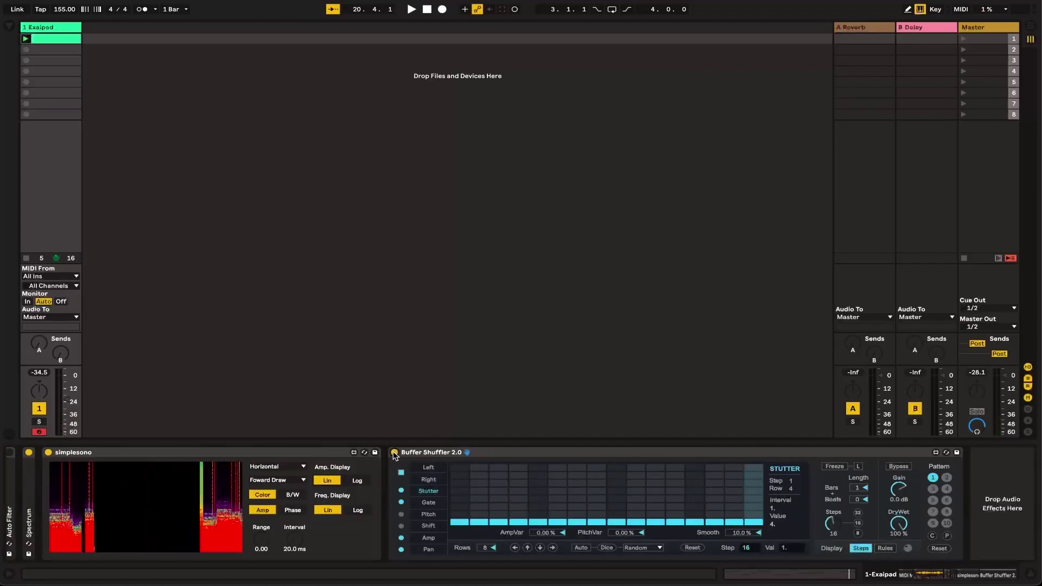
pyautogui.click(581, 549)
pyautogui.click(609, 548)
pyautogui.click(634, 548)
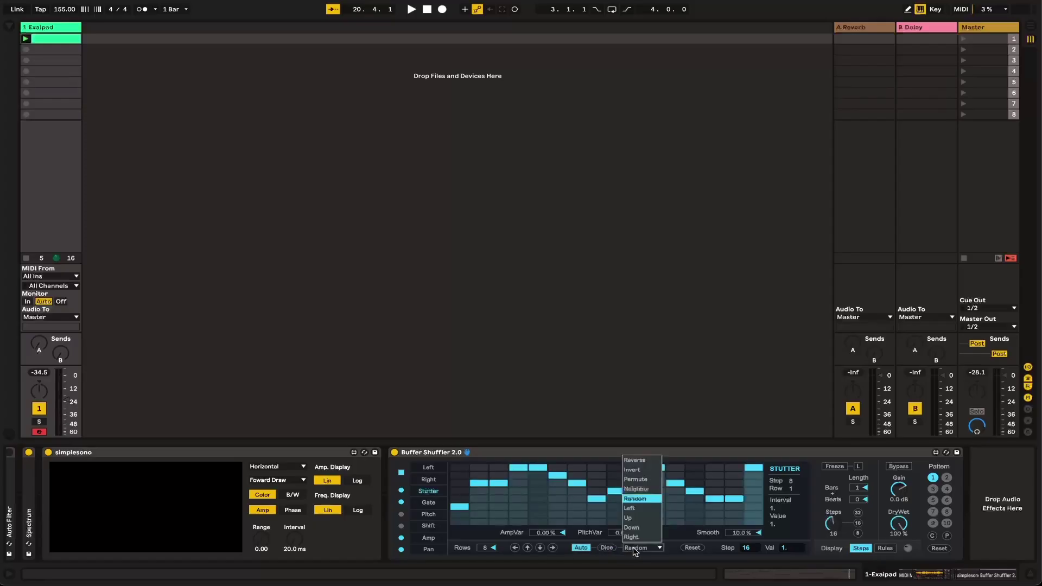
pyautogui.click(633, 547)
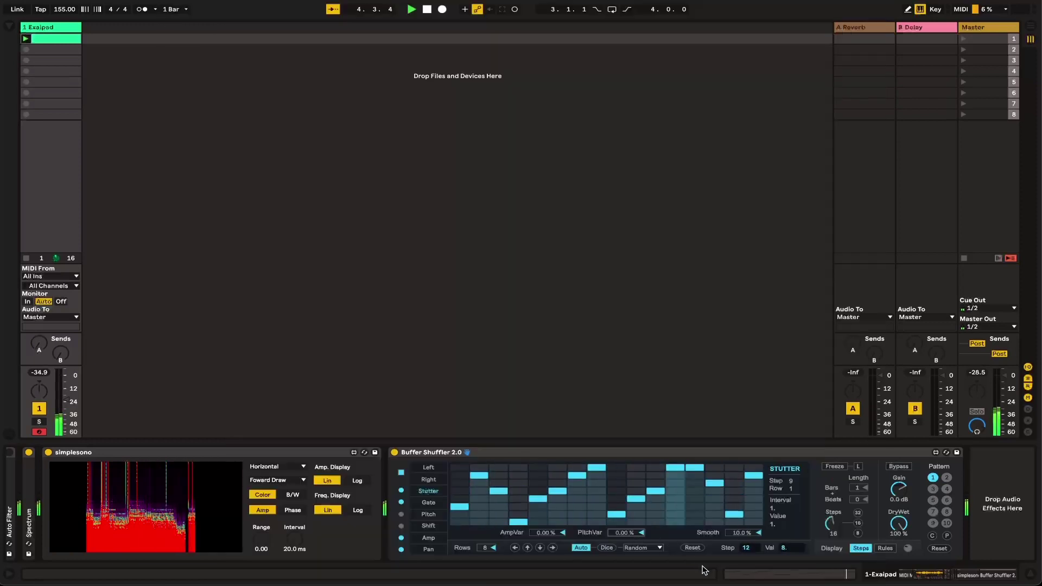
pyautogui.moveTo(899, 524); pyautogui.dragTo(899, 553)
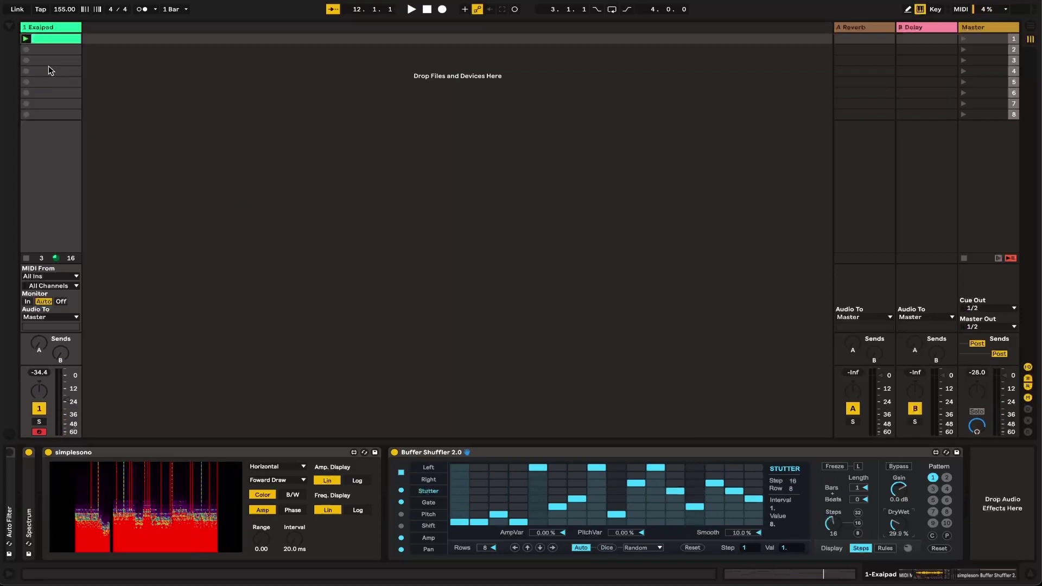
# - Search the audio effects for reverb and add the Small Hall preset to the end of the track's chain
pyautogui.click(10, 28)
pyautogui.hotkey('ctrl', 'f')
pyautogui.write('reverb')
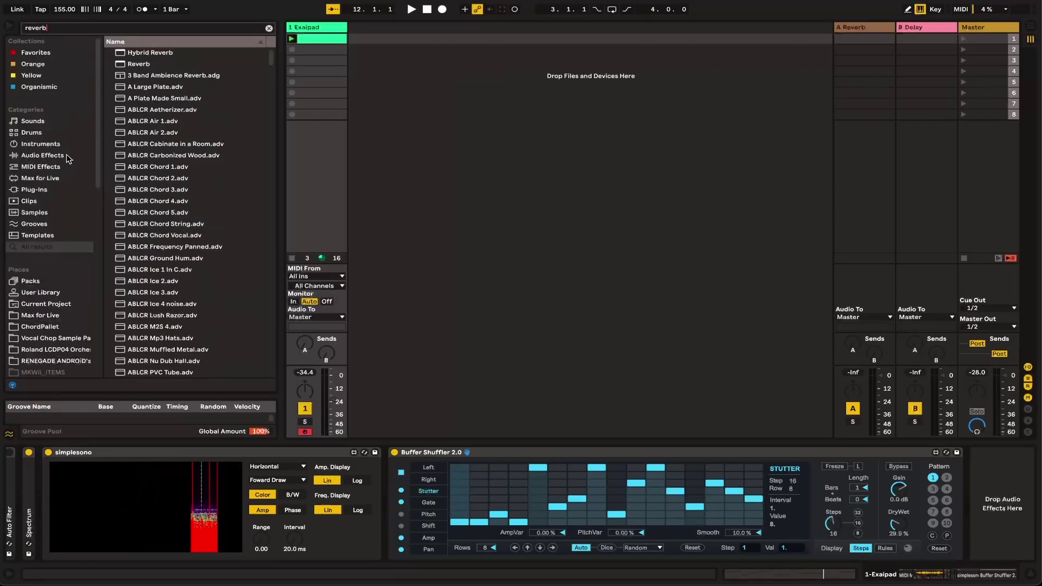
pyautogui.click(69, 158)
pyautogui.click(111, 64)
pyautogui.click(118, 99)
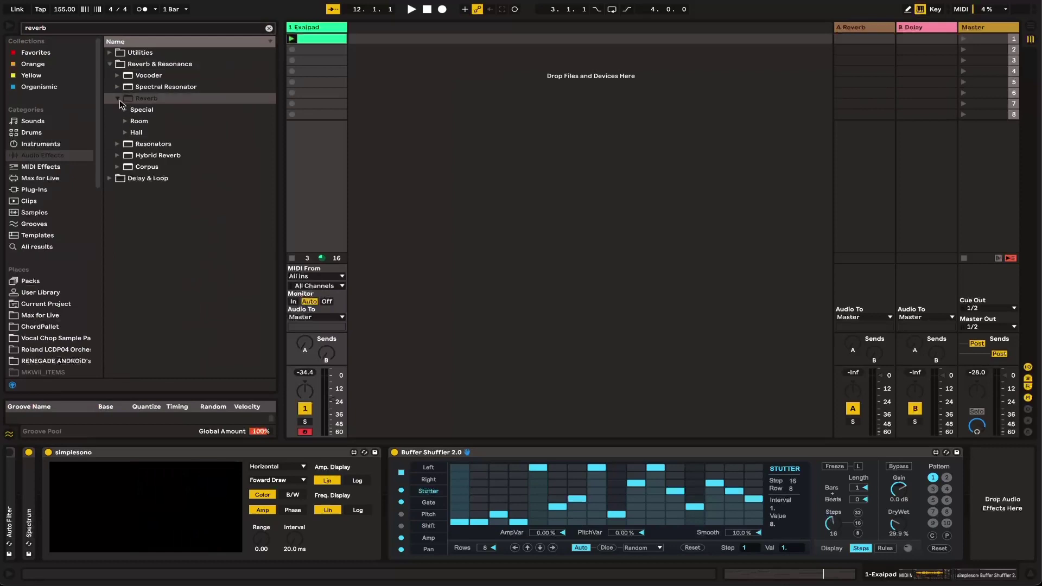
pyautogui.click(125, 132)
pyautogui.scroll(-2, 179, 156)
pyautogui.doubleClick(195, 156)
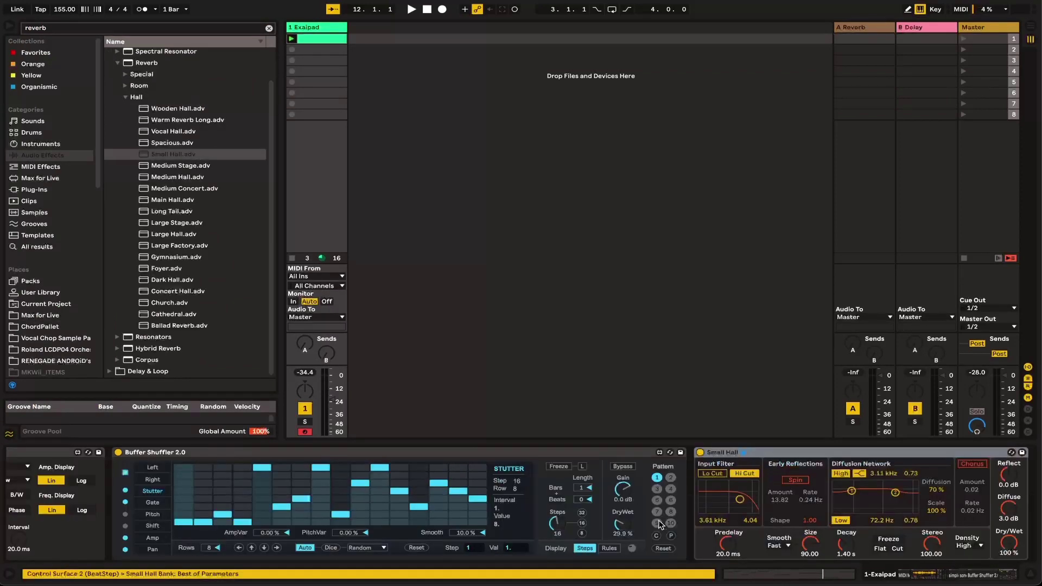
# - Play the clip and set Small Hall's Size to 138.10, Decay to 3.16 s and Dry/Wet to 29%
pyautogui.hotkey('ctrl', 'alt', 'b')
pyautogui.press('space')
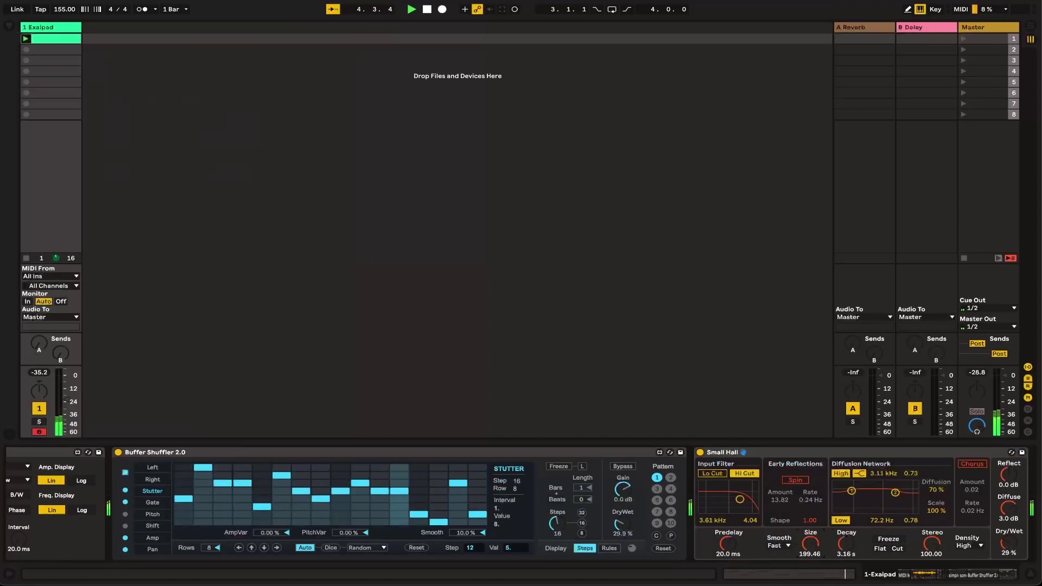
pyautogui.moveTo(812, 546); pyautogui.dragTo(812, 553)
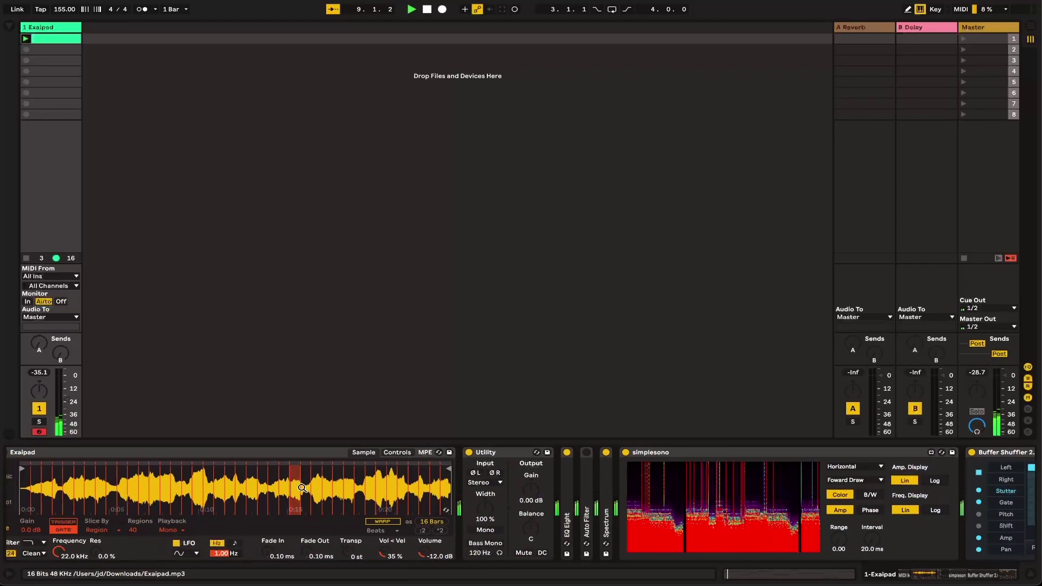
# - Set the Exaipad sample's slicing to 46 regions
pyautogui.moveTo(140, 531); pyautogui.dragTo(141, 522)
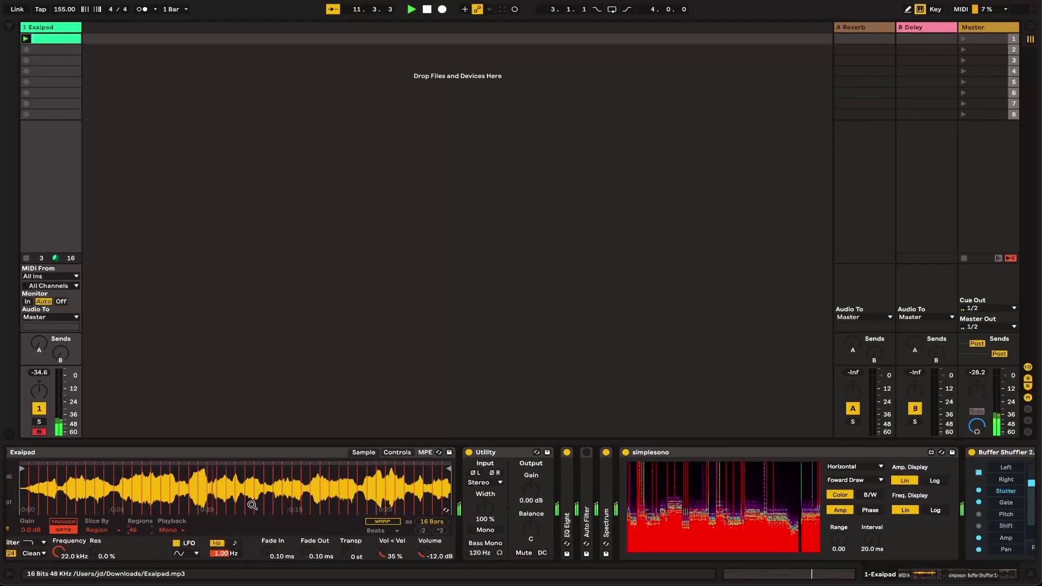
pyautogui.hscroll(10, 644, 486)
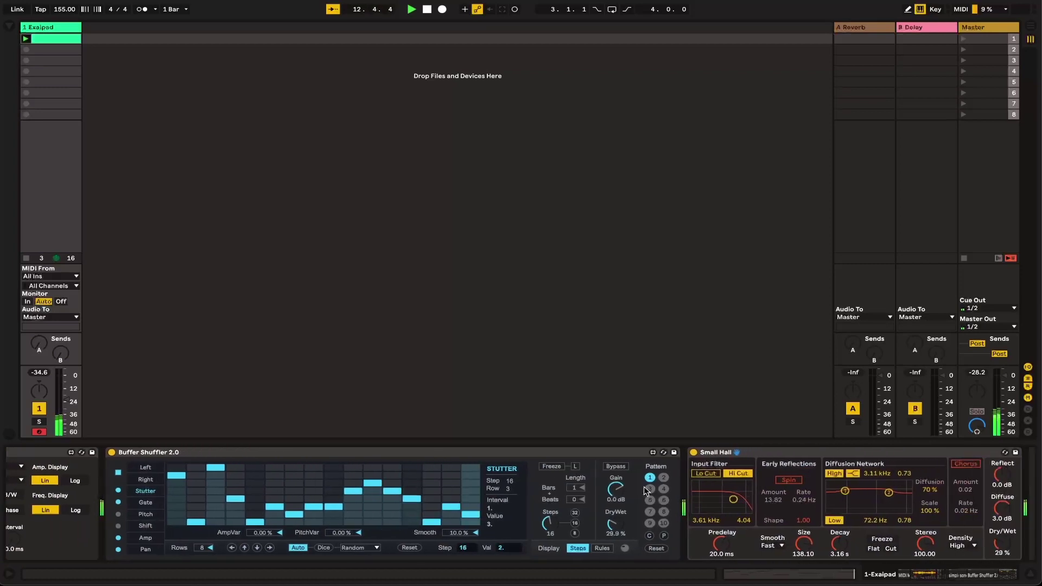
pyautogui.hscroll(4, 644, 487)
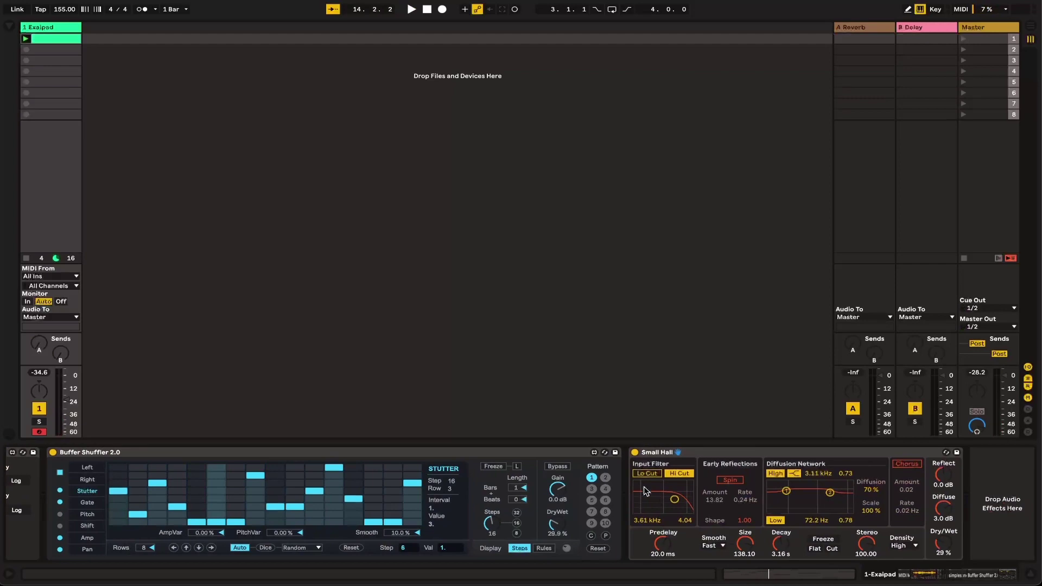
# - Add the Velocity preset "Add some Random" before the Exaipad instrument and audition the clip
pyautogui.hscroll(-10, 404, 484)
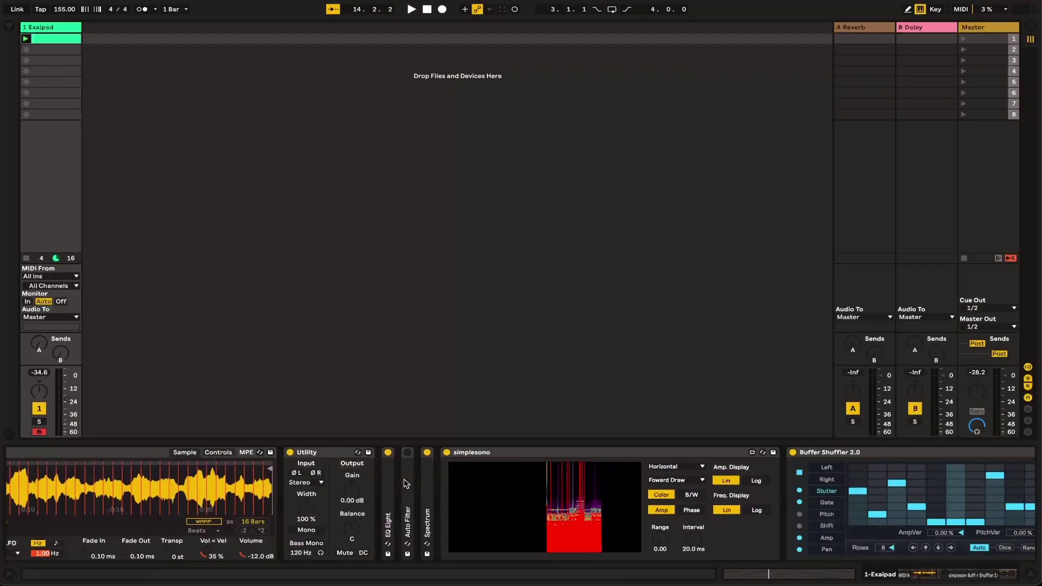
pyautogui.hscroll(-10, 404, 483)
pyautogui.click(9, 26)
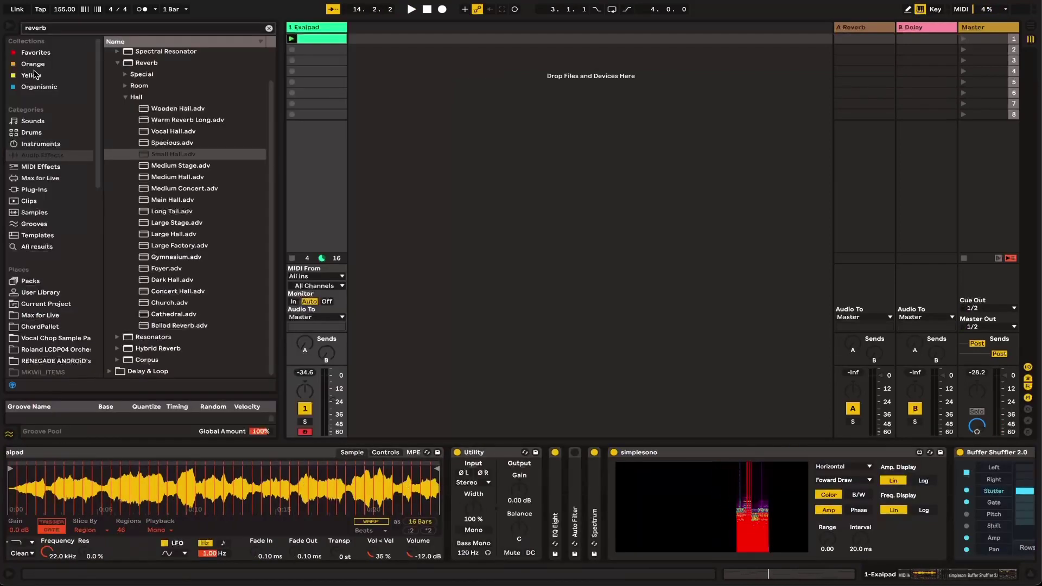
pyautogui.click(40, 167)
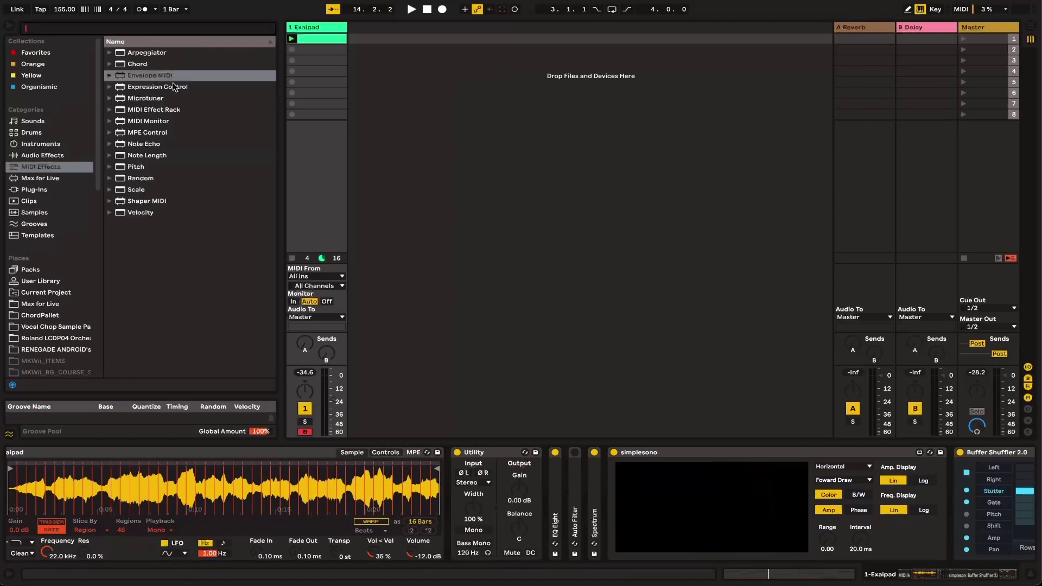
pyautogui.click(109, 213)
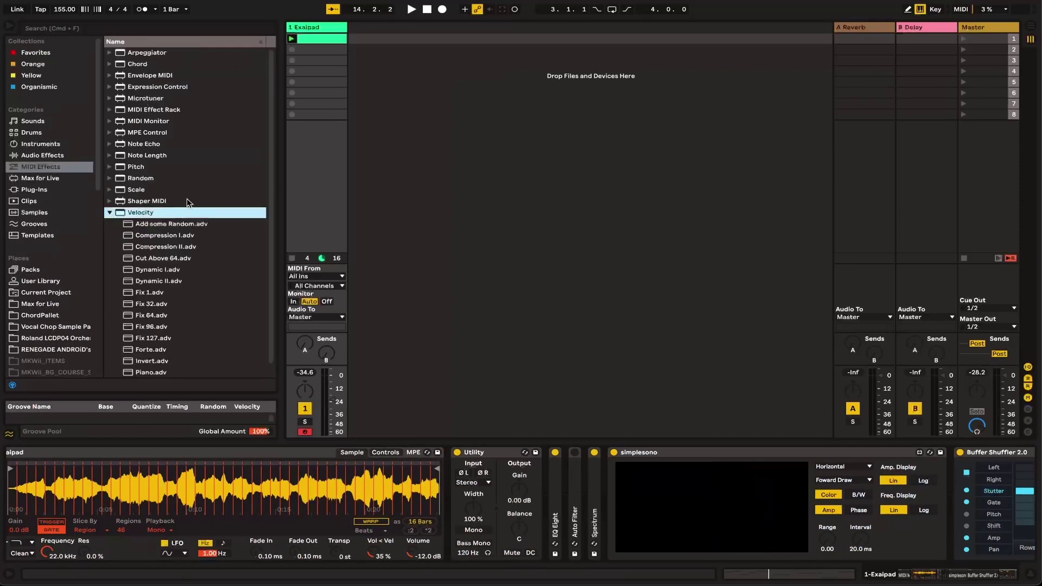
pyautogui.scroll(-1, 149, 248)
pyautogui.doubleClick(178, 214)
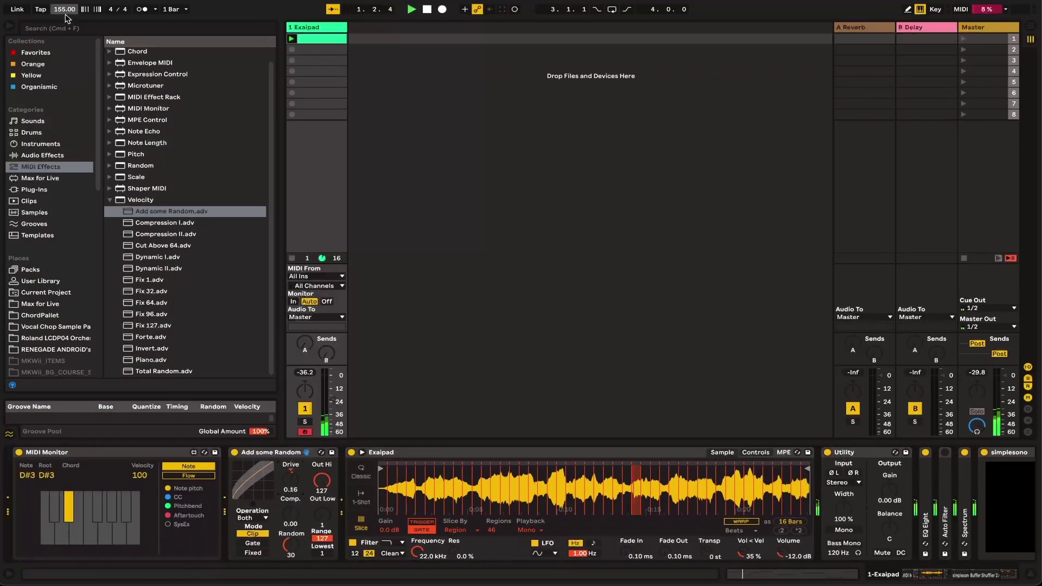
pyautogui.press('super+alt+b')
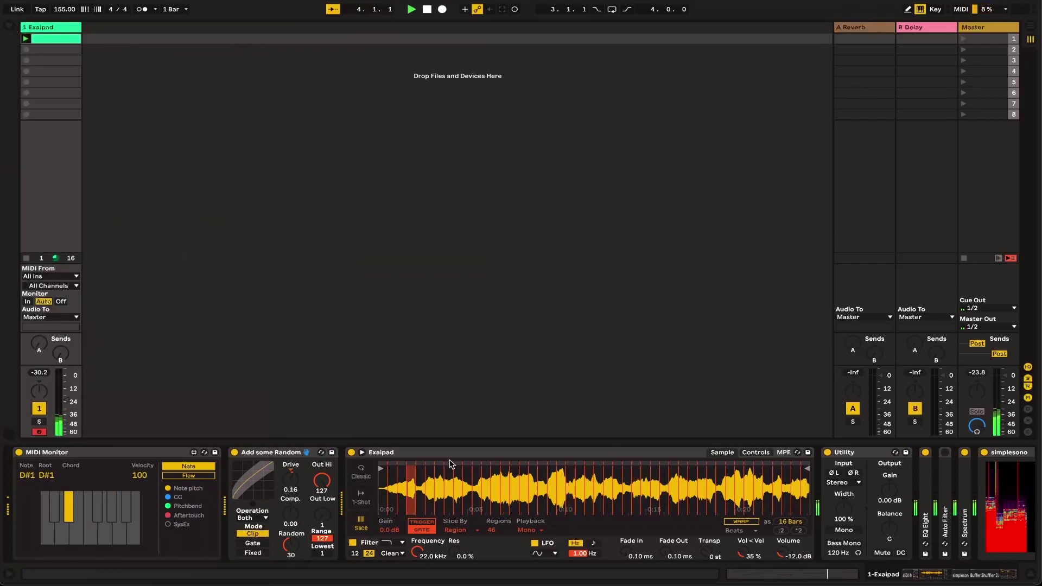
pyautogui.press('space')
# - Add Grain Delay after Small Hall, set its delay time to 1, Spray to 5.16 ms and Feedback to 15%, and play the clip
pyautogui.hscroll(10, 454, 465)
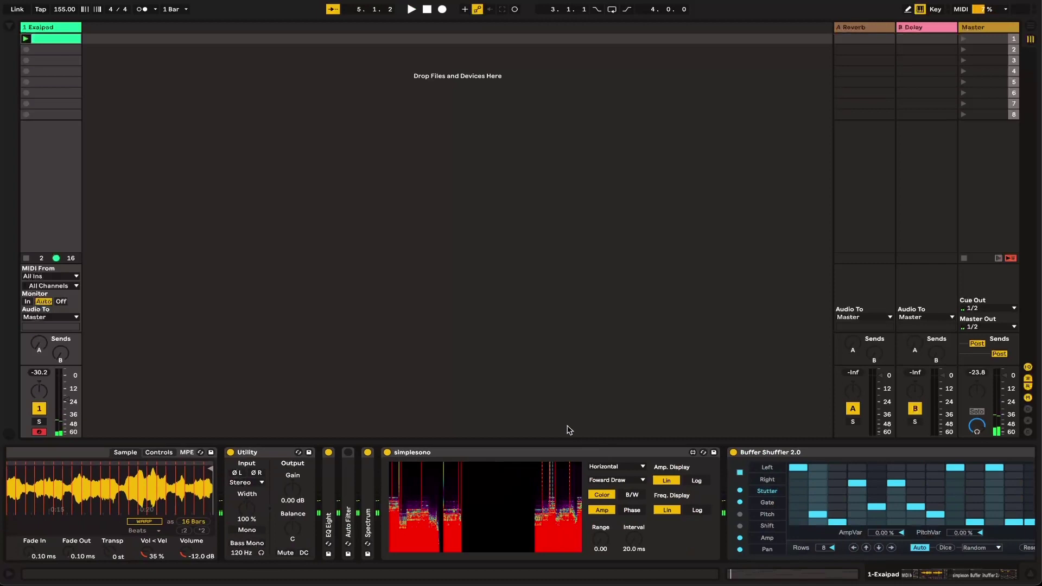
pyautogui.hscroll(10, 874, 497)
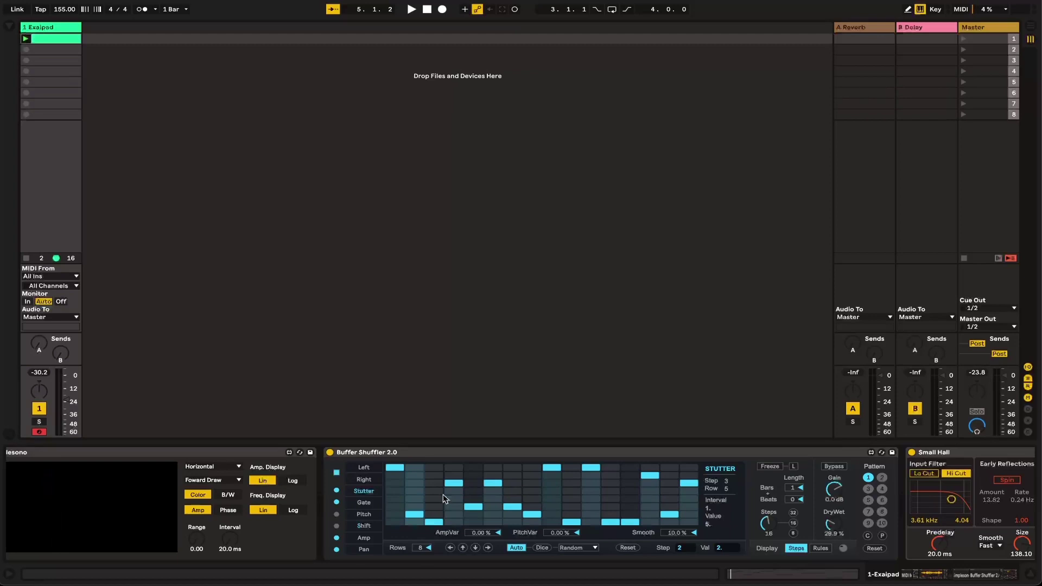
pyautogui.hscroll(5, 444, 499)
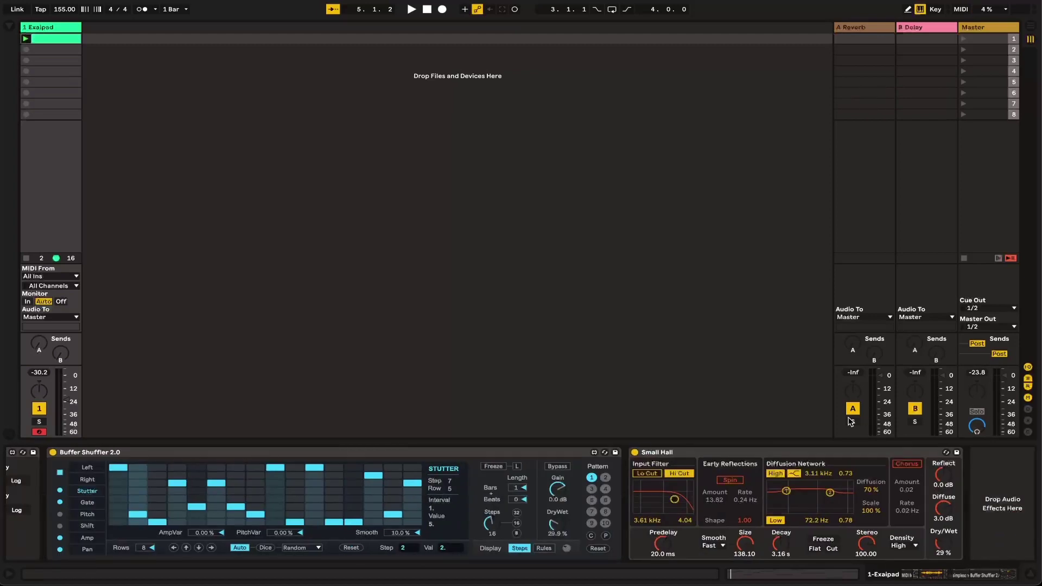
pyautogui.click(10, 26)
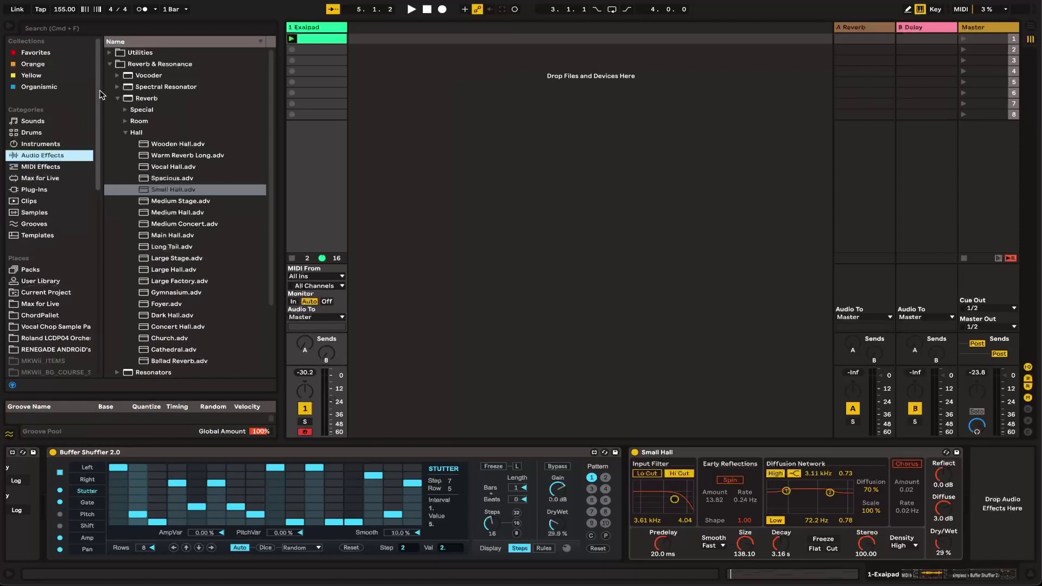
pyautogui.click(86, 30)
pyautogui.write('grain delay')
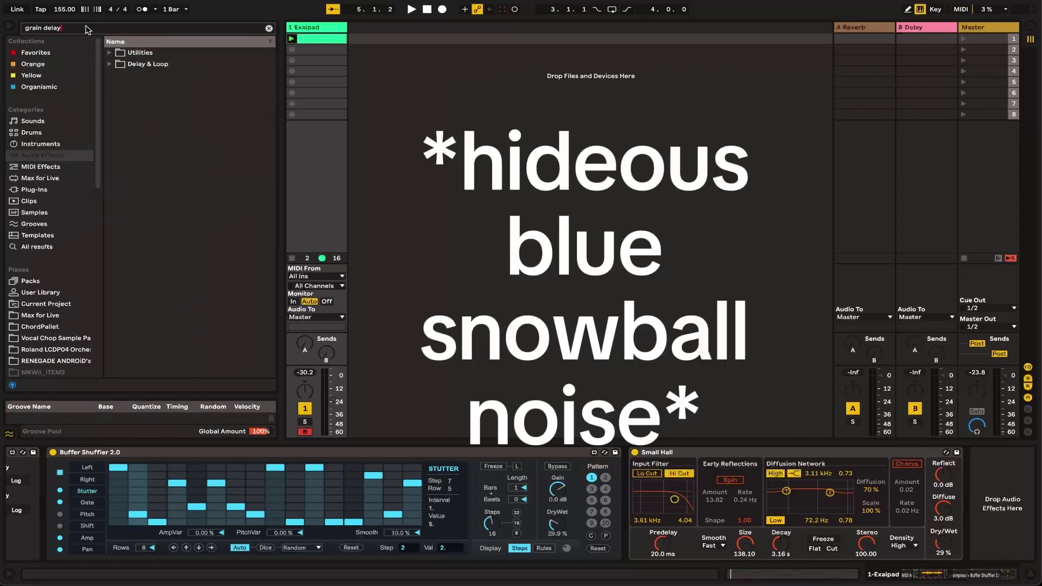
pyautogui.moveTo(154, 74); pyautogui.dragTo(843, 543)
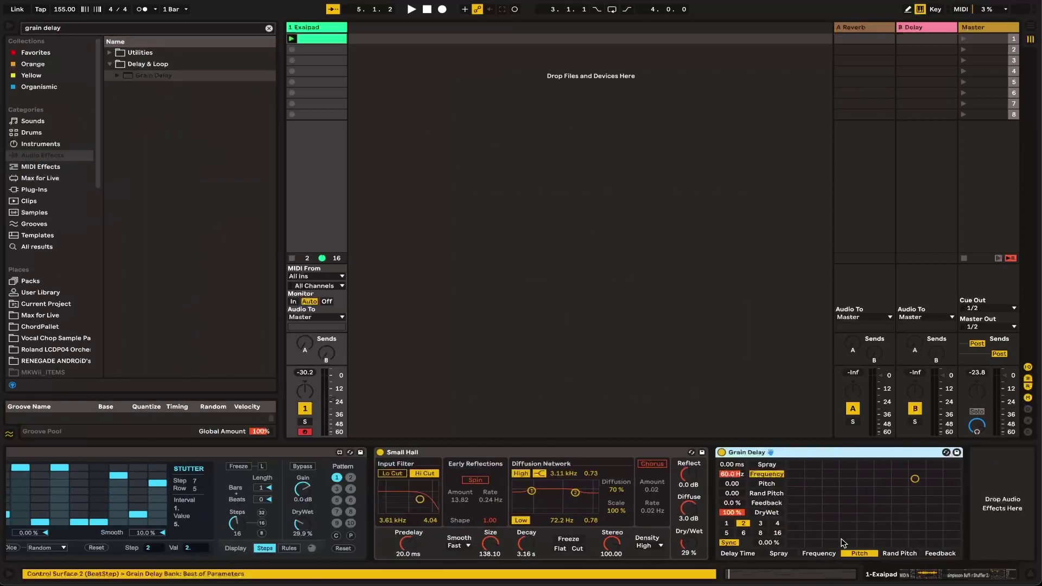
pyautogui.click(727, 524)
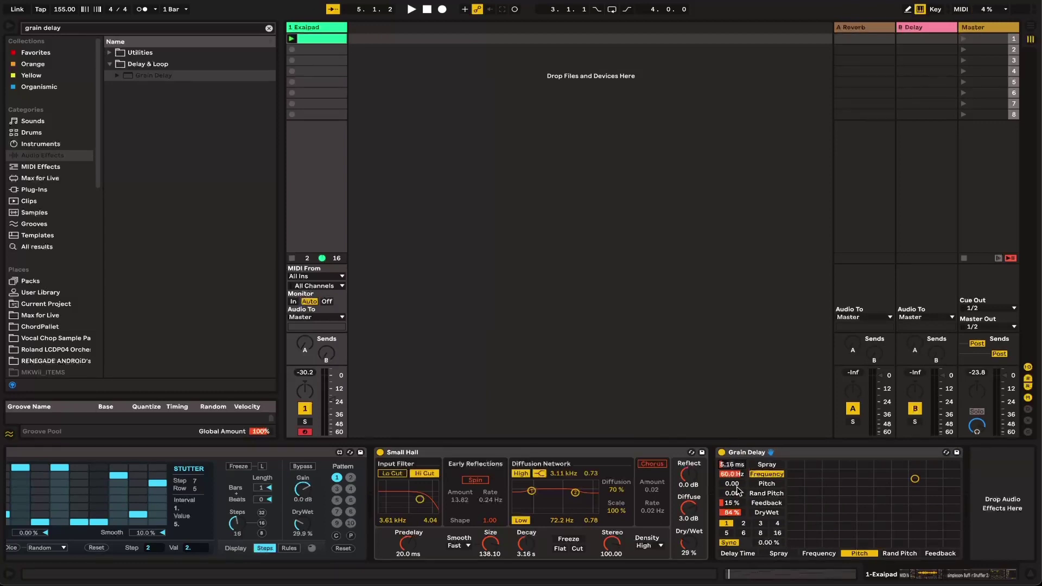
pyautogui.press('space')
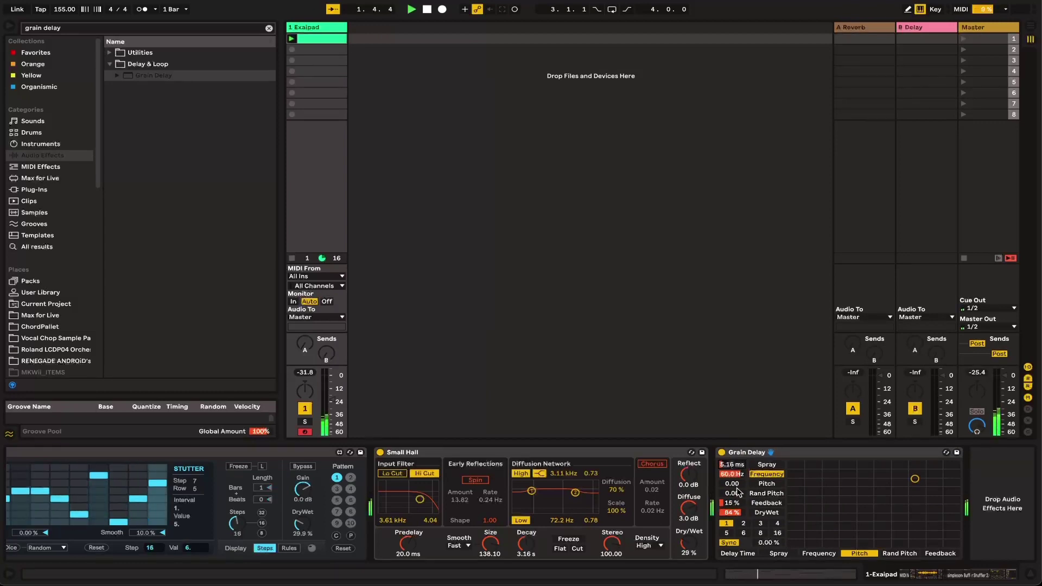
# - Move Grain Delay ahead of Small Hall and lower Buffer Shuffler's Dry/Wet to 21.3%
pyautogui.moveTo(758, 453)
pyautogui.mouseDown()
pyautogui.moveTo(503, 507)
pyautogui.moveTo(429, 497)
pyautogui.mouseUp()
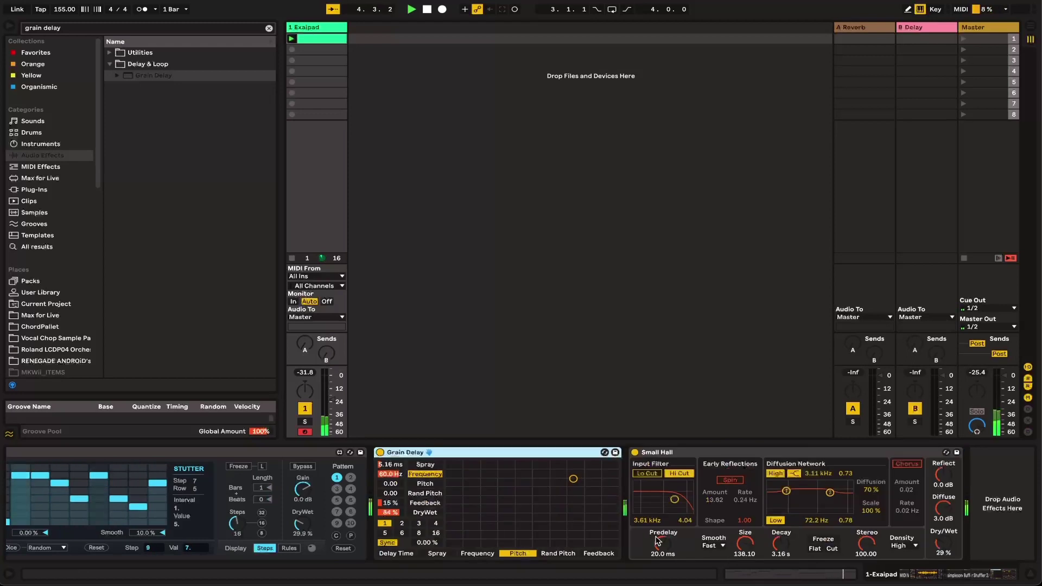
pyautogui.hscroll(-5, 630, 535)
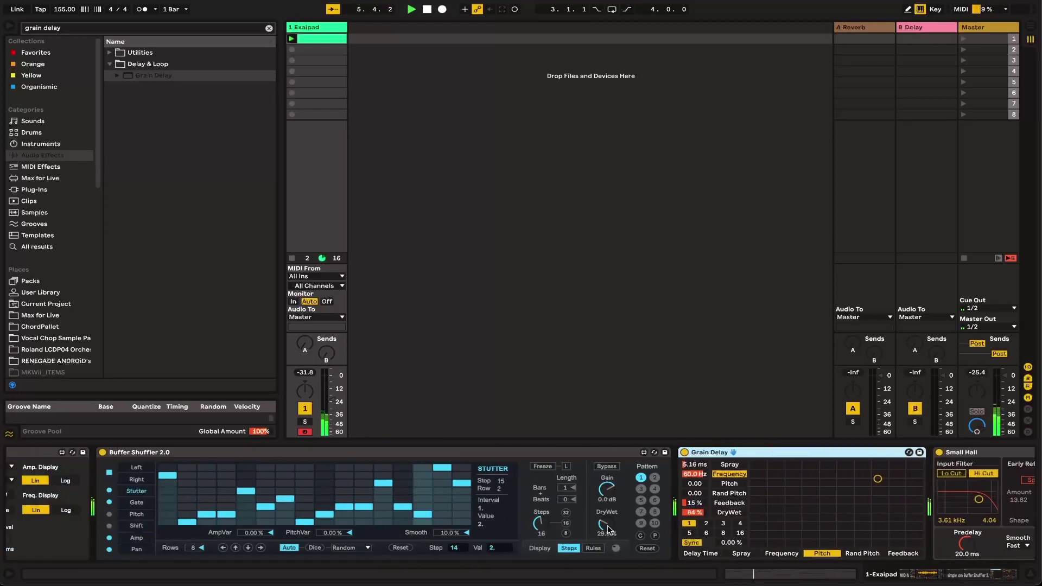
pyautogui.moveTo(608, 529); pyautogui.dragTo(608, 538)
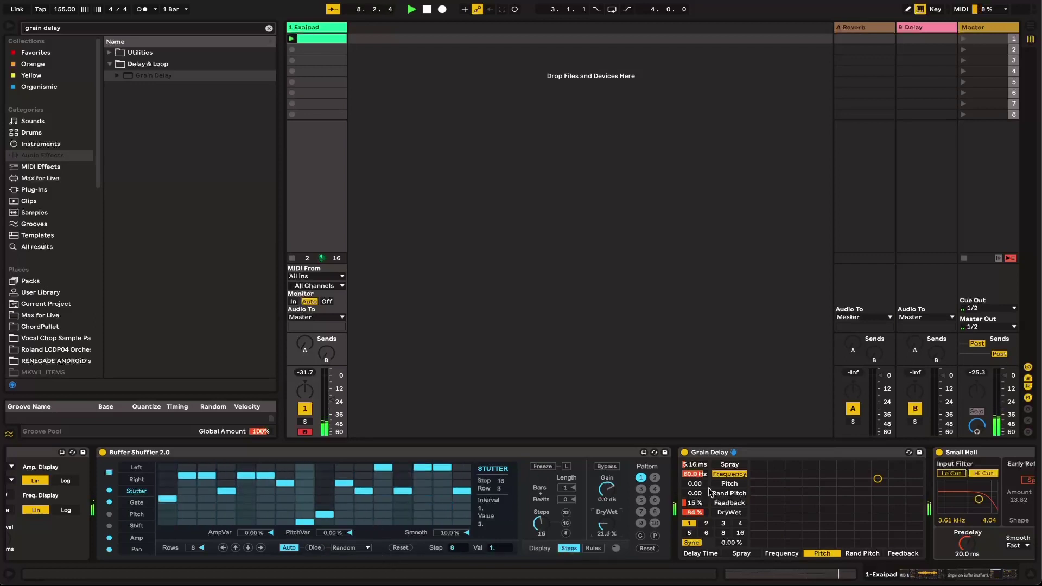
# - Set Grain Delay's Rand Pitch to 1.66 and reduce the Exaipad sample's slicing to 34 regions
pyautogui.moveTo(696, 493); pyautogui.dragTo(696, 484)
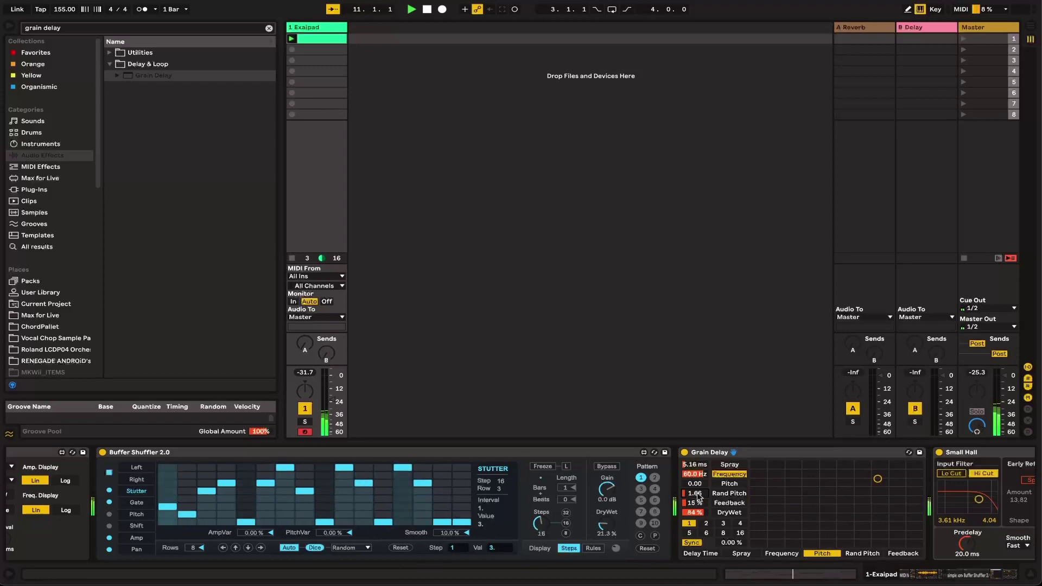
pyautogui.hscroll(-10, 508, 529)
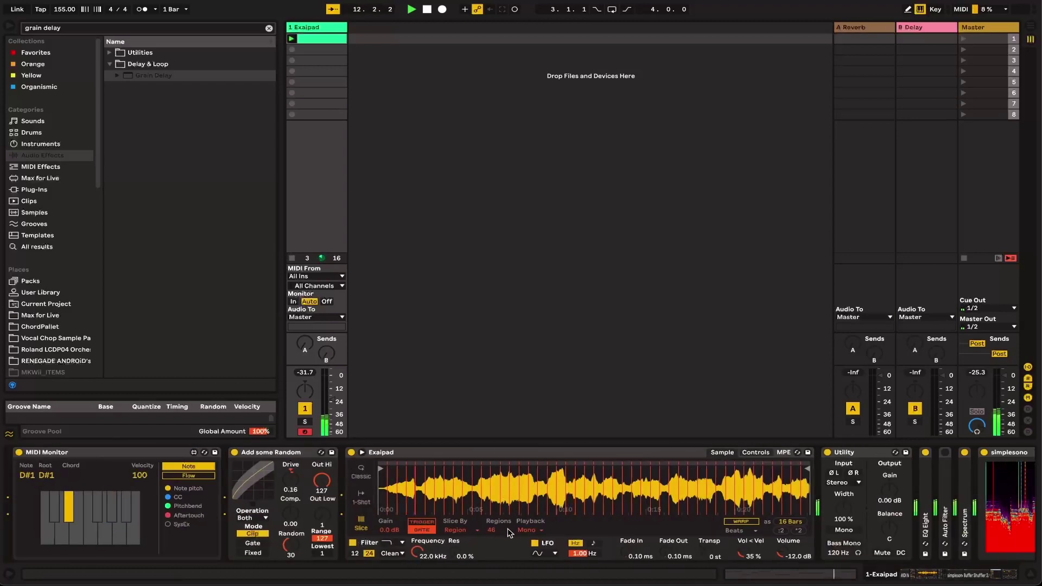
pyautogui.moveTo(507, 529); pyautogui.dragTo(500, 530)
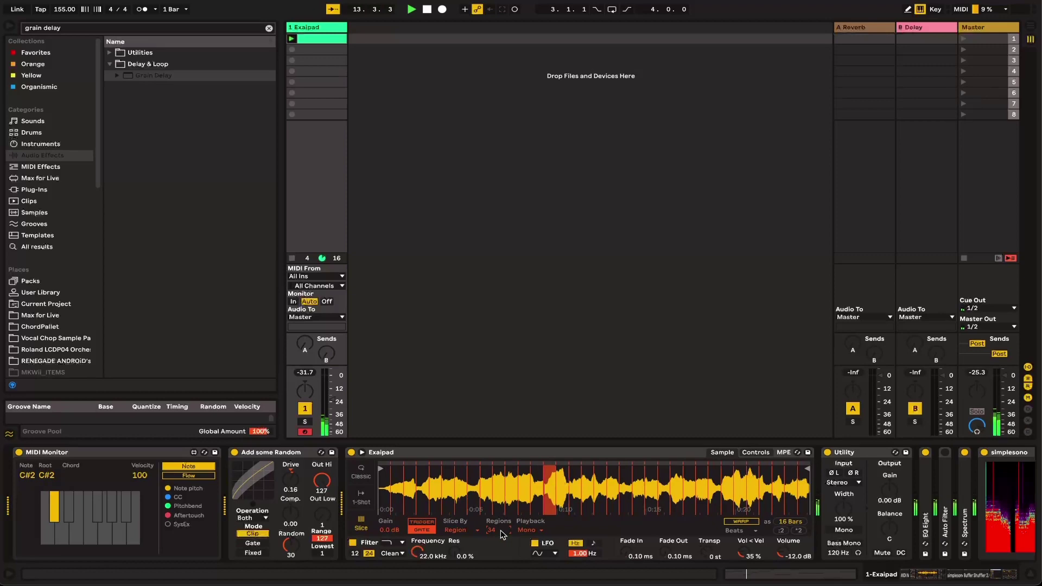
# - Enable Chorus in the Small Hall reverb and set its Amount to 0.23
pyautogui.hscroll(10, 500, 534)
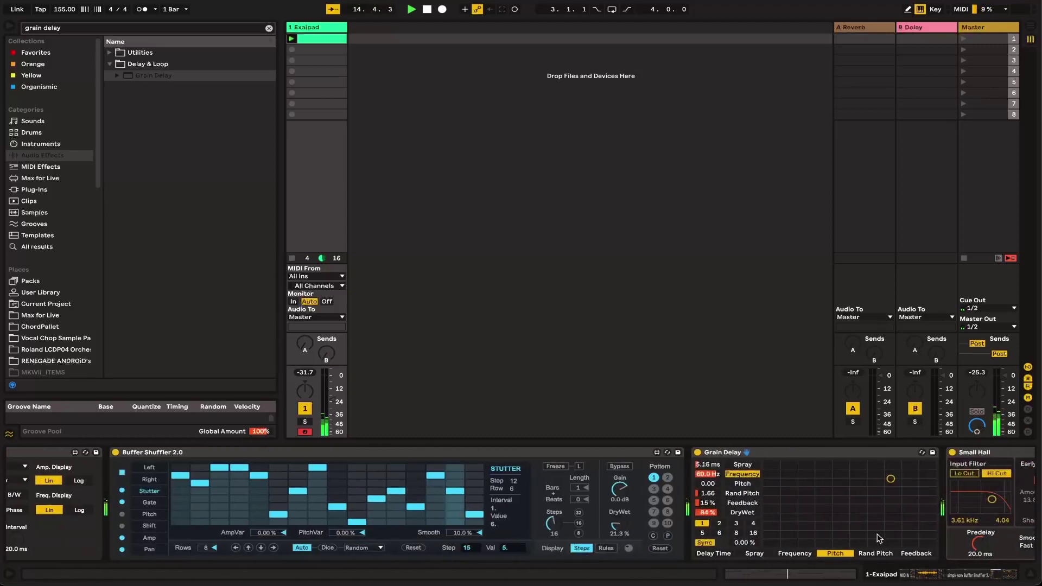
pyautogui.hscroll(5, 880, 539)
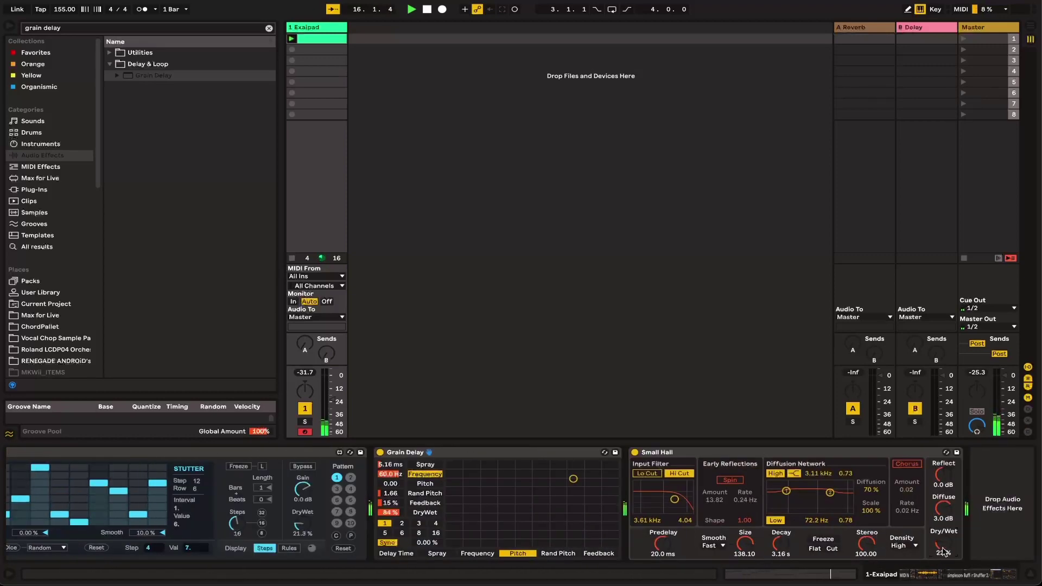
pyautogui.click(907, 464)
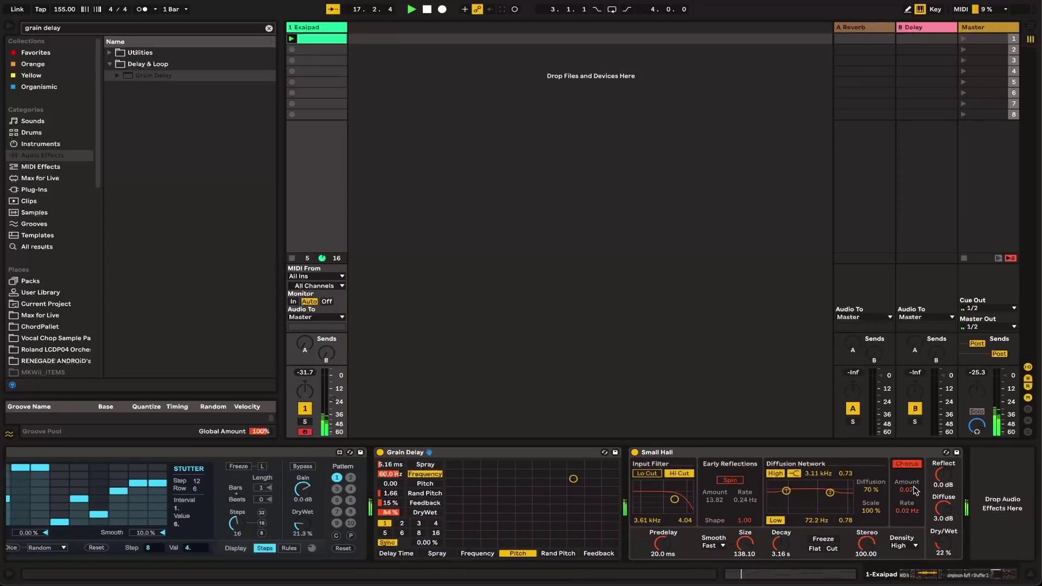
pyautogui.moveTo(914, 489); pyautogui.dragTo(915, 478)
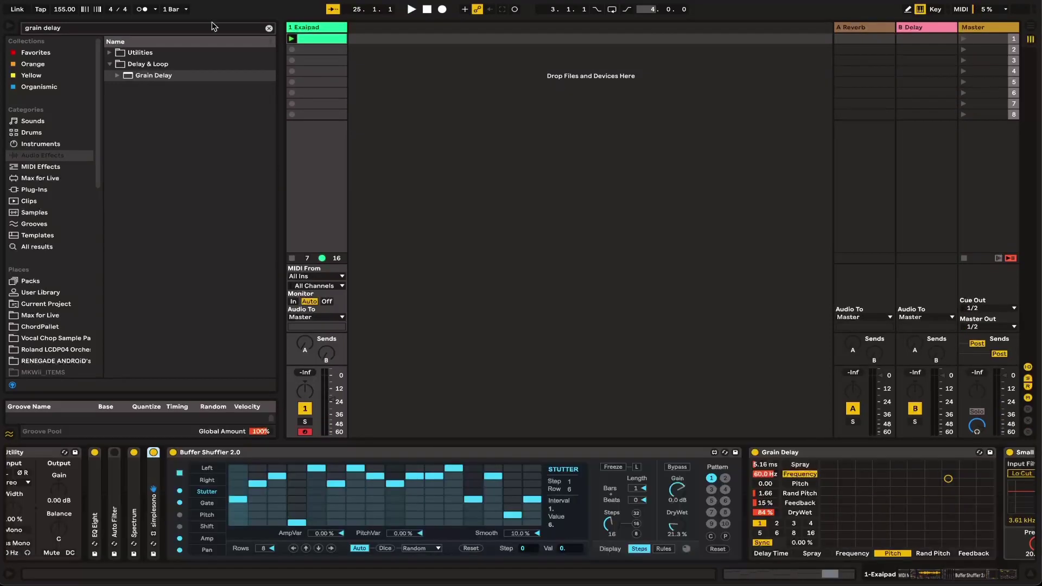
# - Find the Vocoder effect and place it between simplesono and Buffer Shuffler in the device chain
pyautogui.click(9, 26)
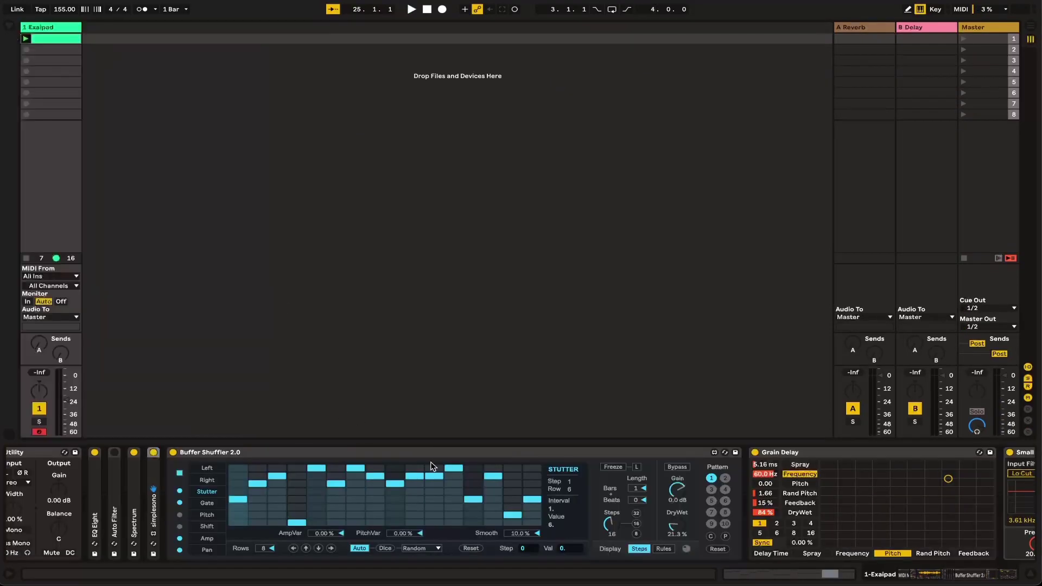
pyautogui.click(9, 28)
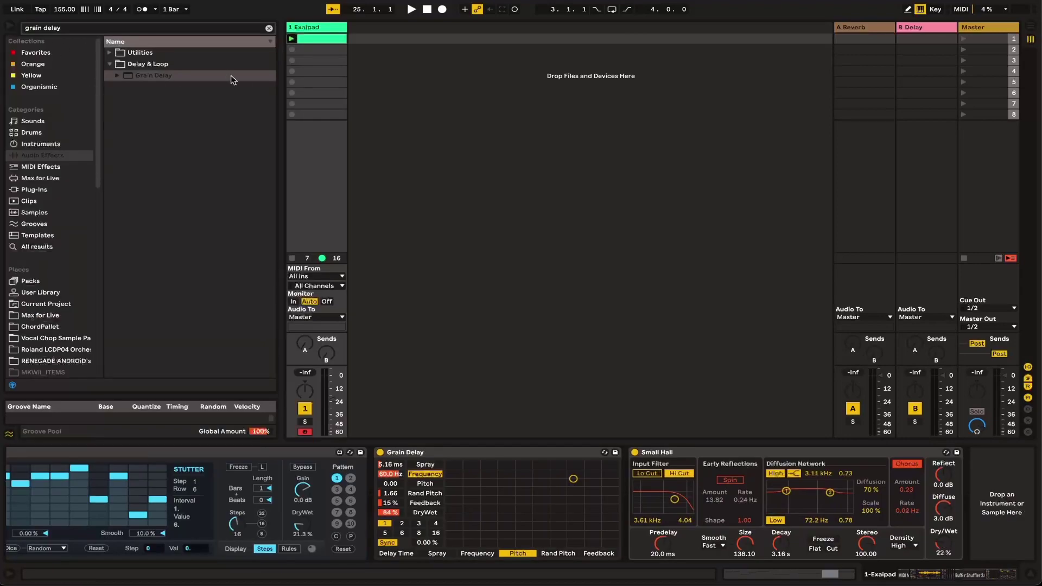
pyautogui.click(269, 28)
pyautogui.write('vocoder')
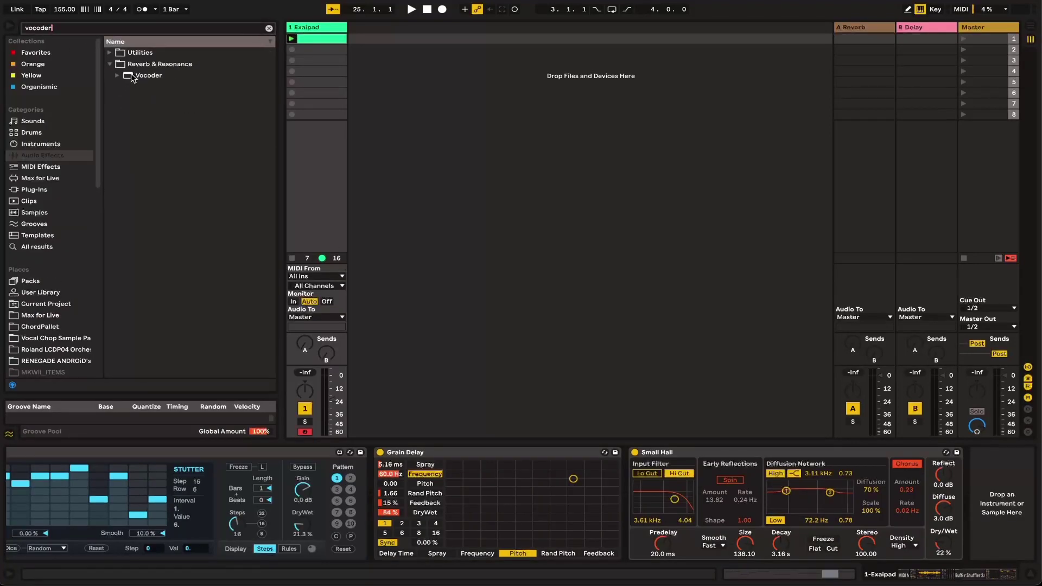
pyautogui.click(118, 77)
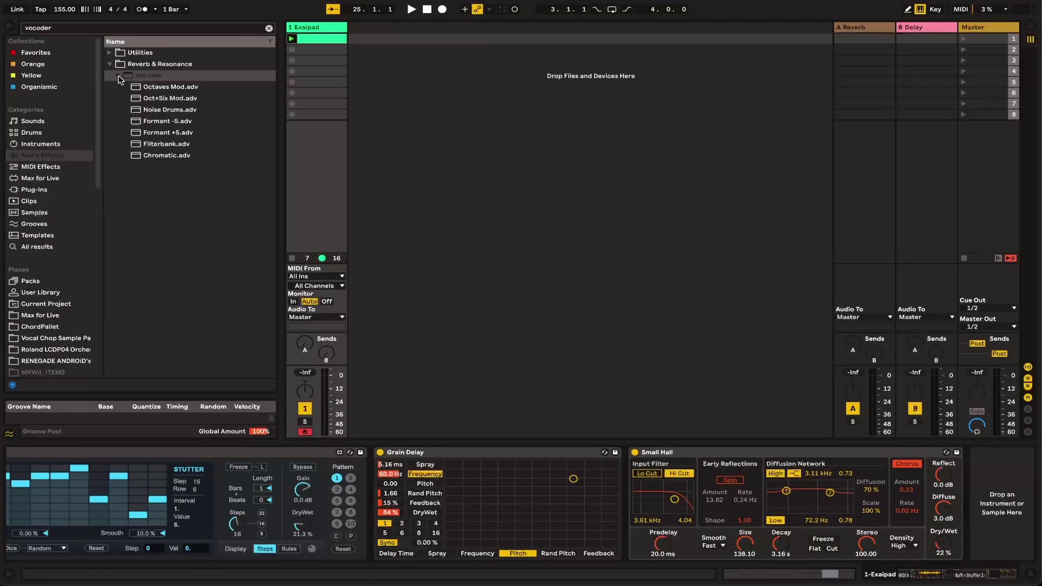
pyautogui.moveTo(158, 80); pyautogui.dragTo(173, 511)
pyautogui.hscroll(-5, 174, 508)
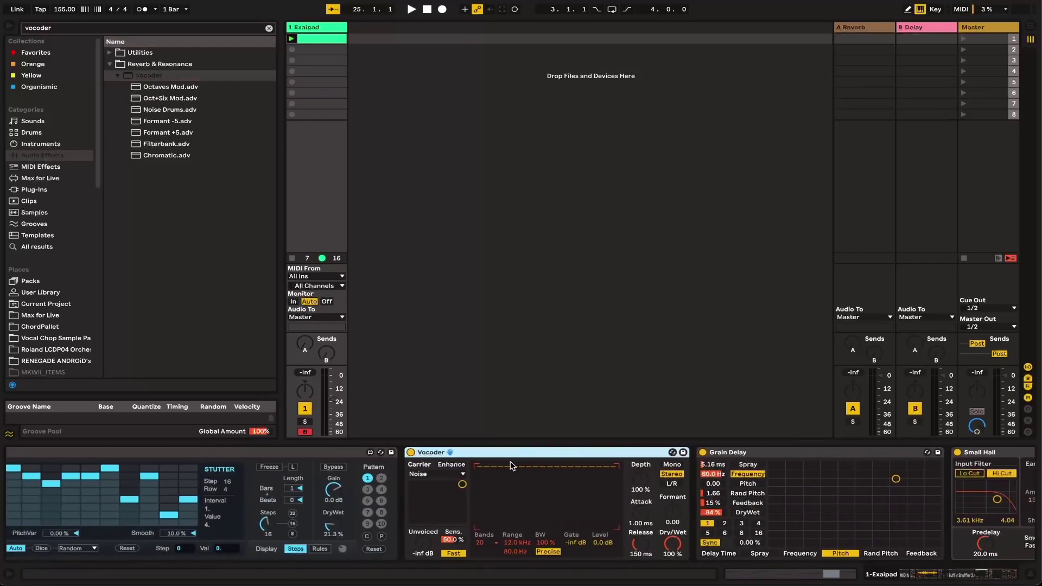
pyautogui.hscroll(-8, 492, 477)
pyautogui.moveTo(879, 453); pyautogui.dragTo(255, 492)
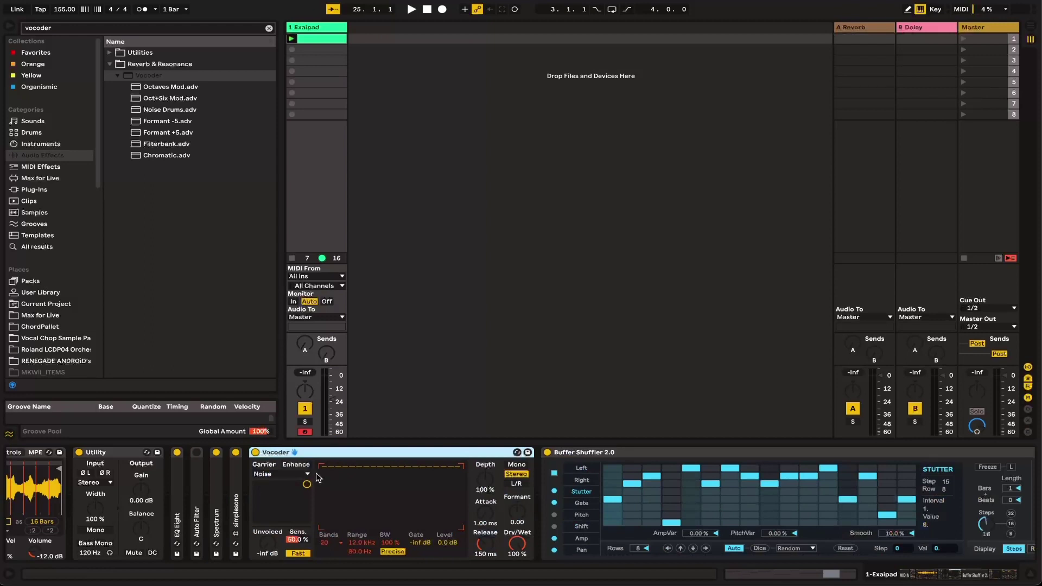
# - Turn on Enhance in Vocoder and set Bands to 40, Depth to 77%, Release to 351 ms and Dry/Wet to 65%
pyautogui.click(297, 463)
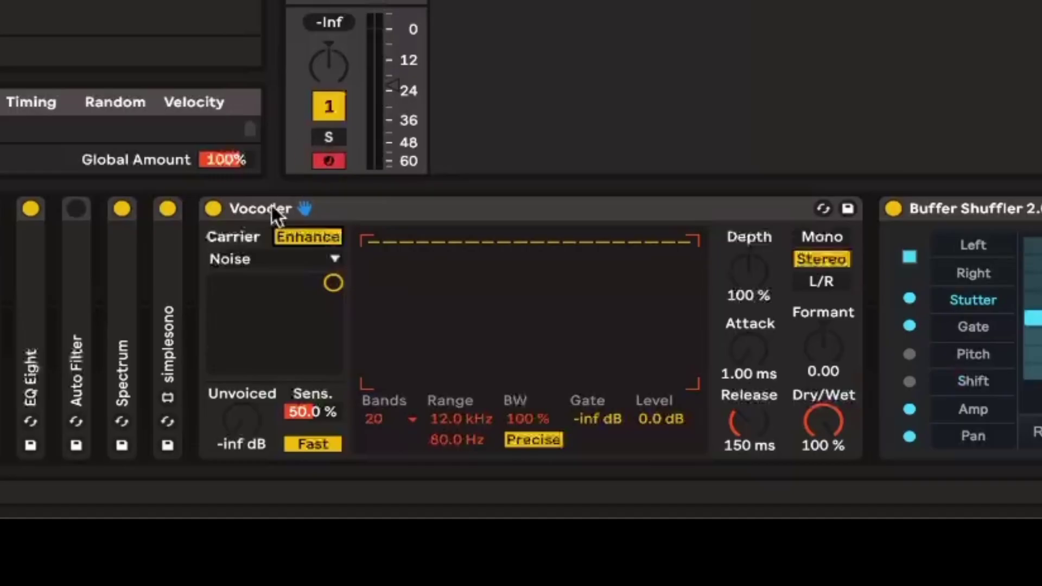
pyautogui.click(286, 255)
pyautogui.click(285, 259)
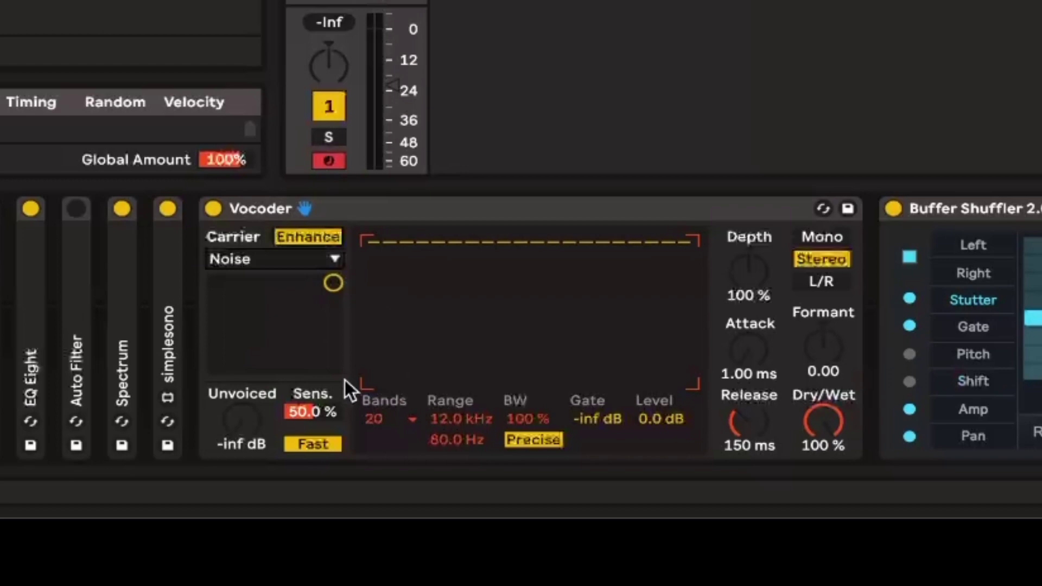
pyautogui.click(401, 425)
pyautogui.click(402, 398)
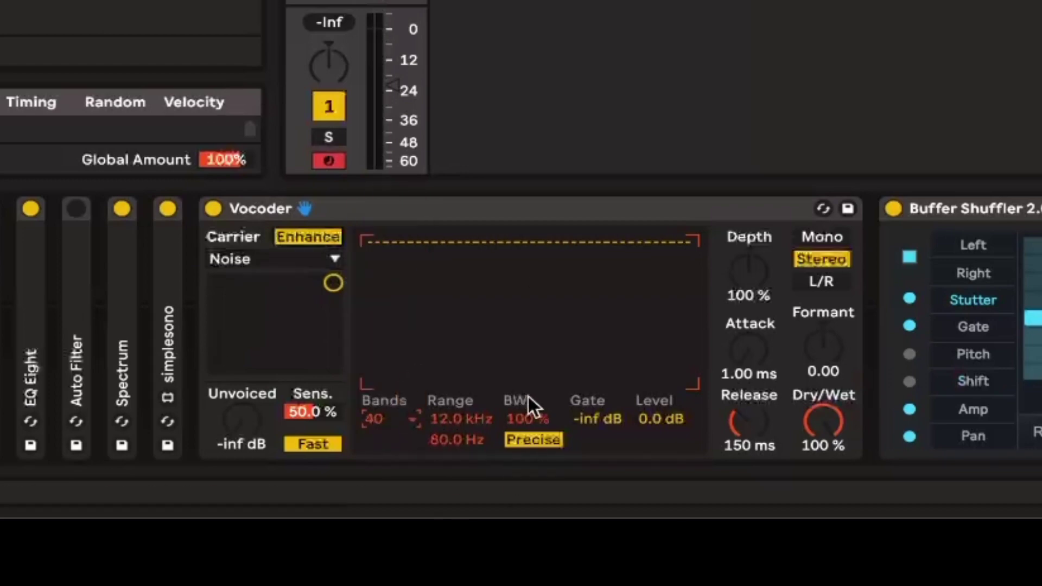
pyautogui.moveTo(748, 271); pyautogui.dragTo(743, 295)
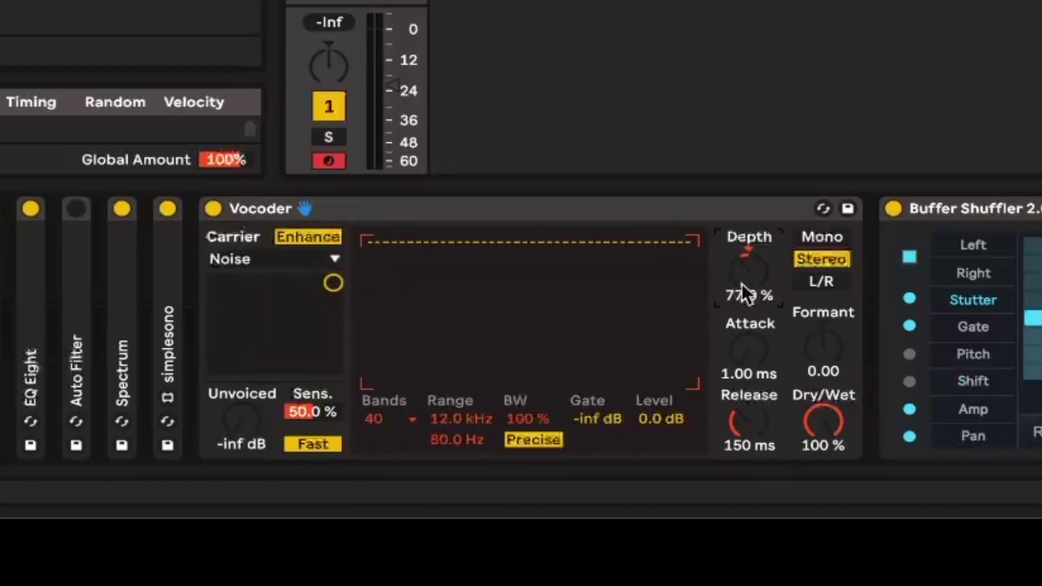
pyautogui.moveTo(750, 405)
pyautogui.mouseDown()
pyautogui.moveTo(750, 417)
pyautogui.moveTo(750, 396)
pyautogui.mouseUp()
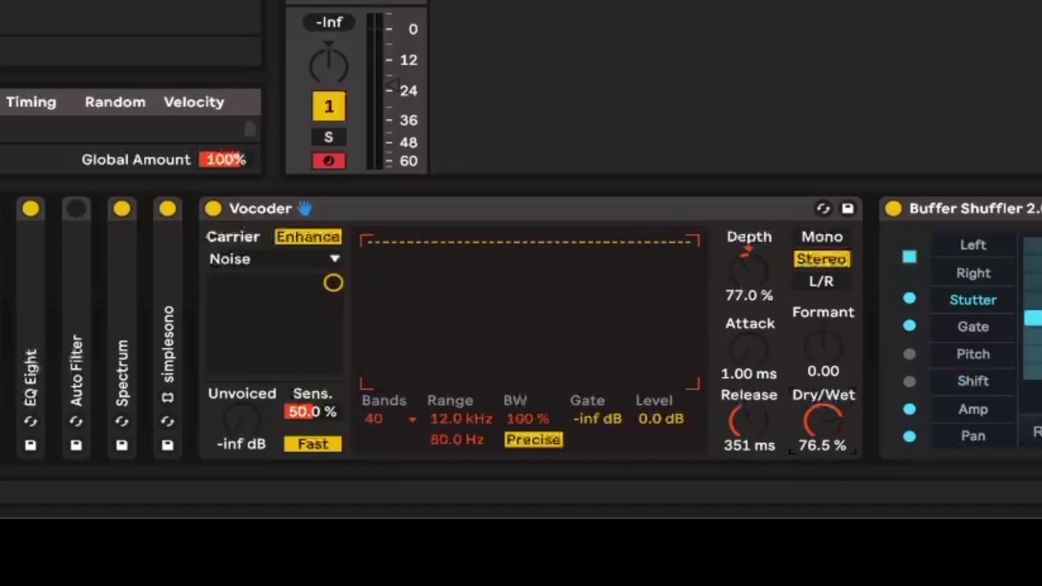
# - Play the clip while switching the Vocoder's carrier to Modulator, lowering its Dry/Wet and adjusting its Depth
pyautogui.press('space')
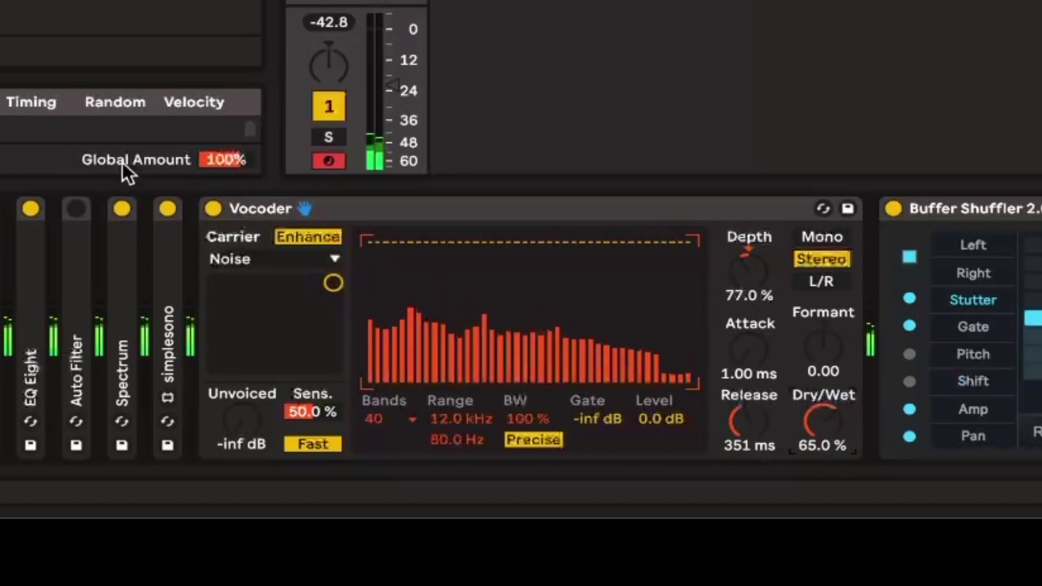
pyautogui.click(235, 264)
pyautogui.click(262, 321)
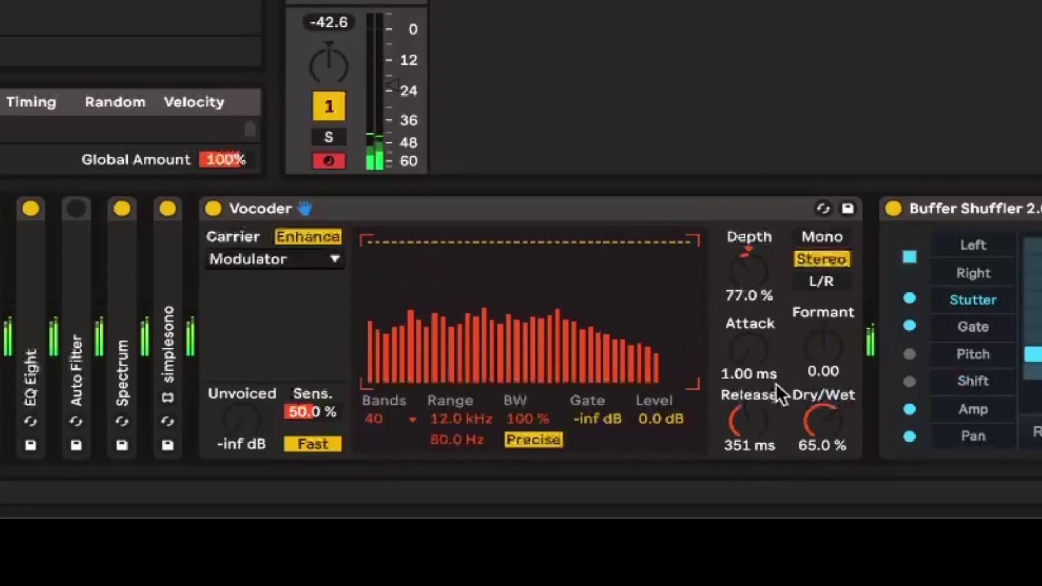
pyautogui.moveTo(838, 426); pyautogui.dragTo(838, 463)
pyautogui.moveTo(749, 271)
pyautogui.mouseDown()
pyautogui.moveTo(749, 230)
pyautogui.moveTo(749, 295)
pyautogui.moveTo(754, 272)
pyautogui.mouseUp()
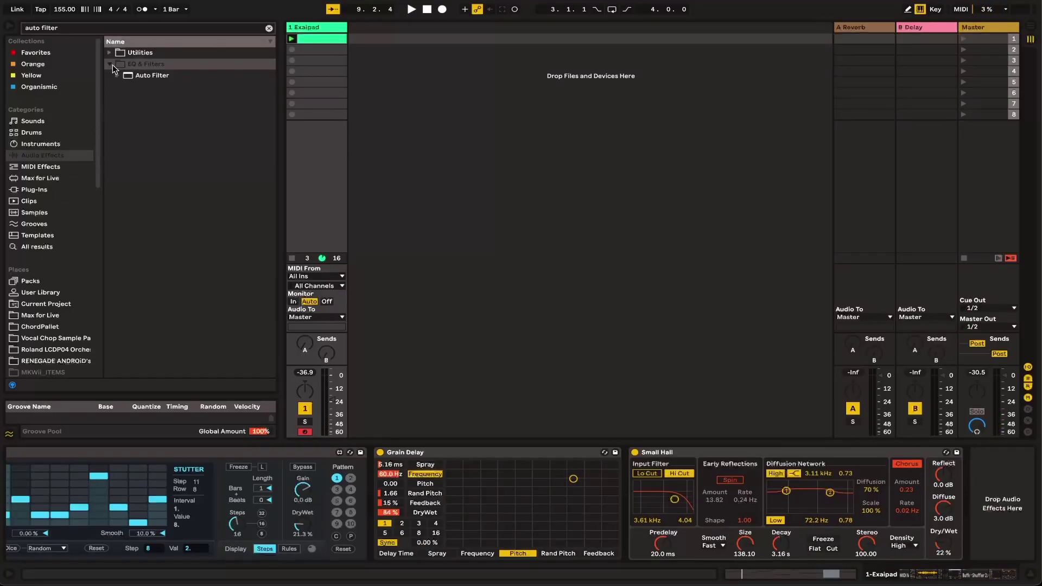
# - Add Auto Filter before Grain Delay with the OSR circuit, Envelope at 46.4, Drive at 4.19 dB and LFO Phase at 68.6°
pyautogui.doubleClick(152, 75)
pyautogui.moveTo(844, 451); pyautogui.dragTo(550, 495)
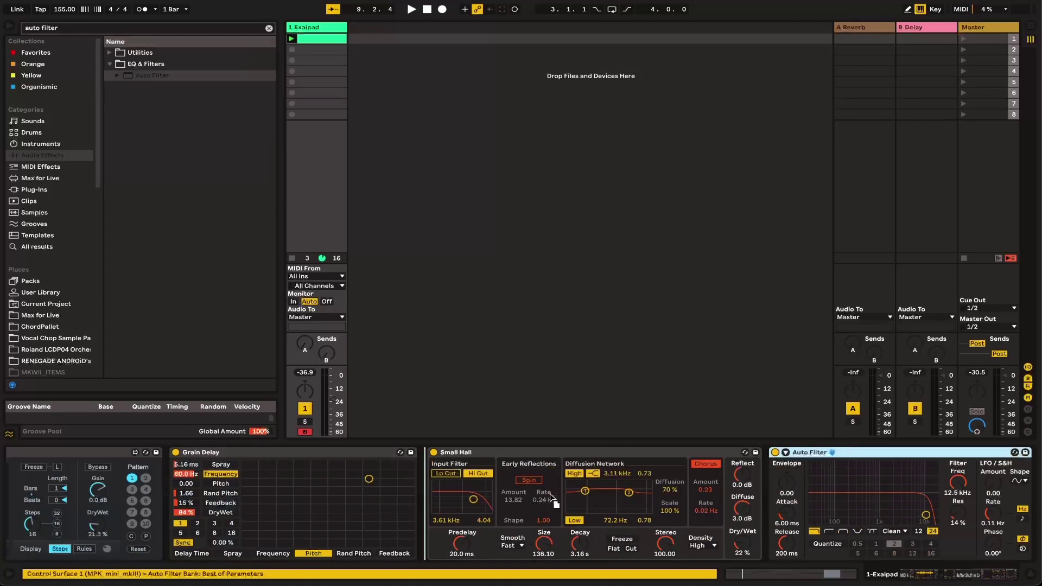
pyautogui.moveTo(346, 495); pyautogui.dragTo(358, 486)
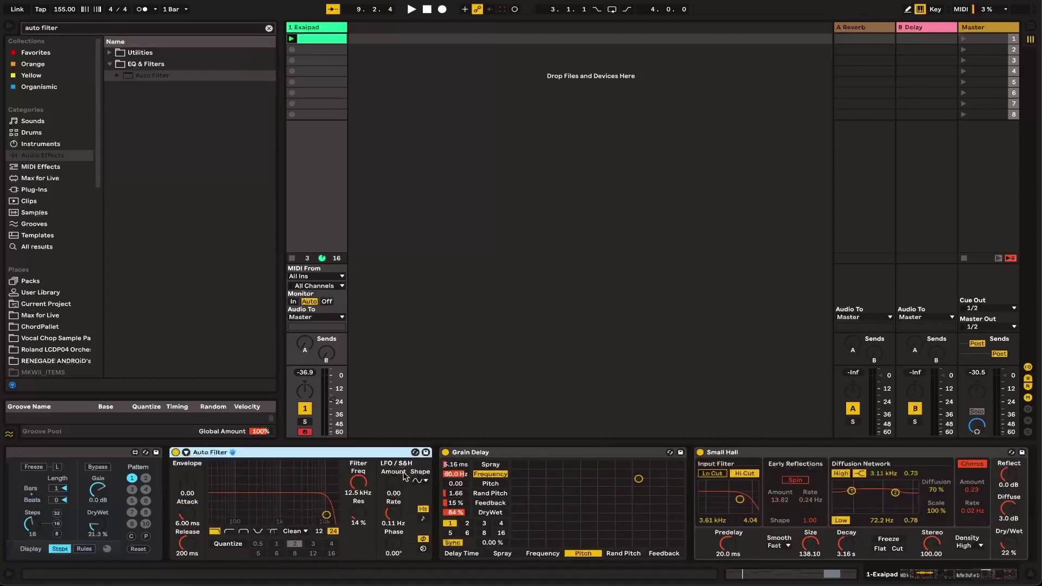
pyautogui.click(300, 534)
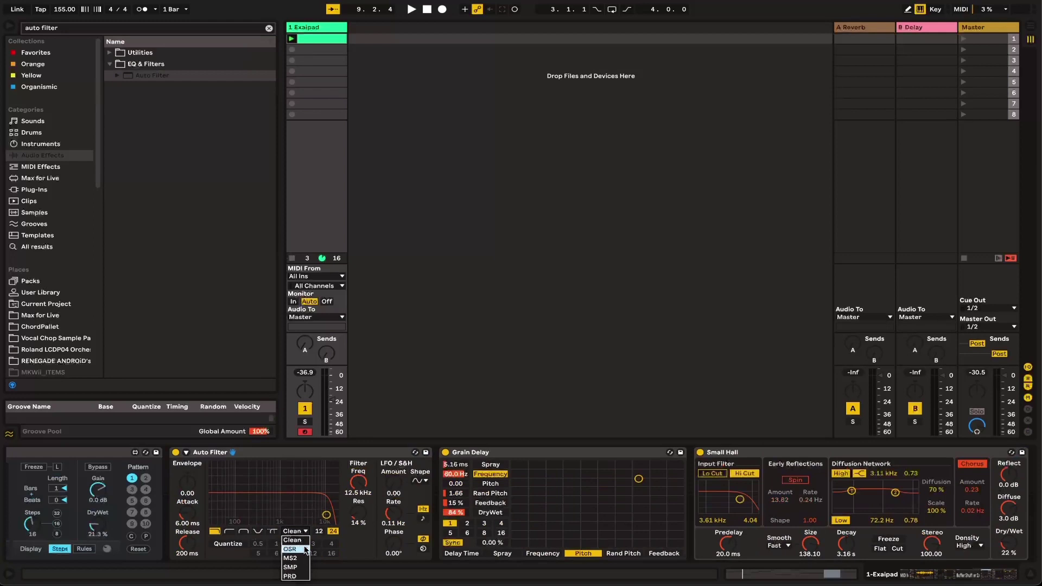
pyautogui.click(296, 545)
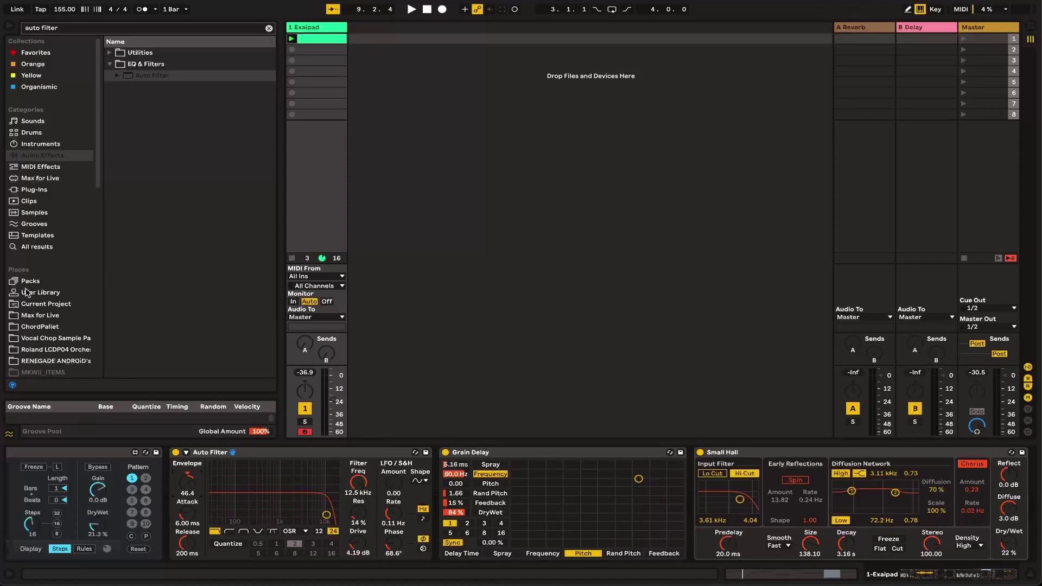
# - Add the Strange Mod device between Auto Filter and Grain Delay, keeping the Lorenz attractor and setting Var to 70.5%
pyautogui.click(268, 31)
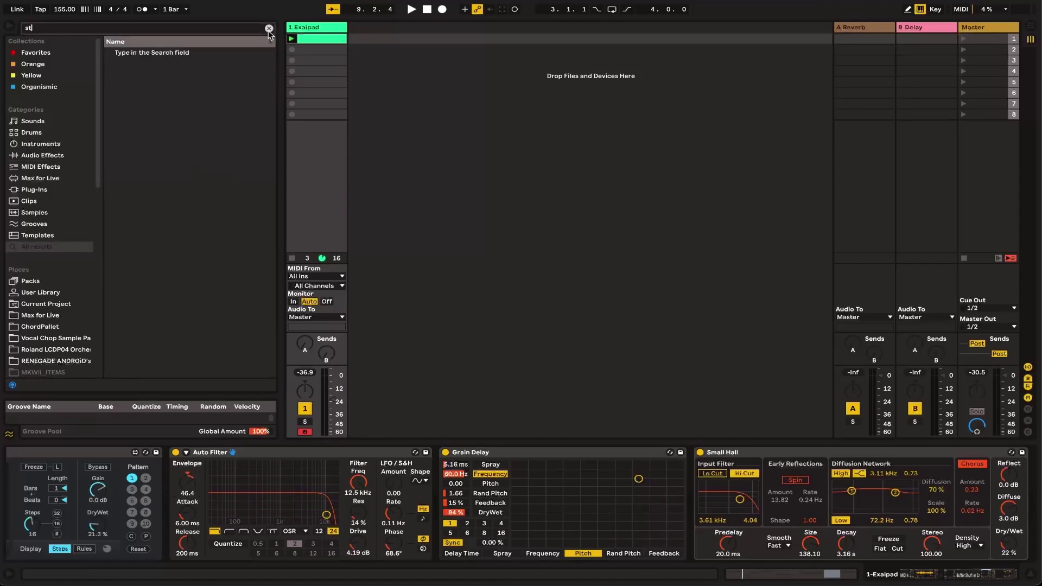
pyautogui.write('strange mod')
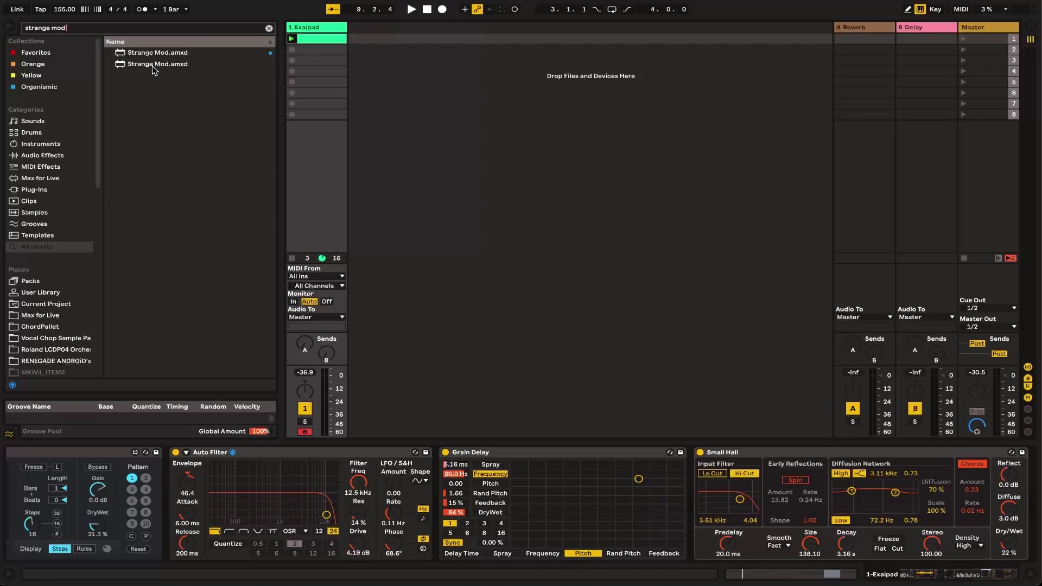
pyautogui.moveTo(152, 66)
pyautogui.mouseDown()
pyautogui.moveTo(396, 379)
pyautogui.moveTo(449, 509)
pyautogui.mouseUp()
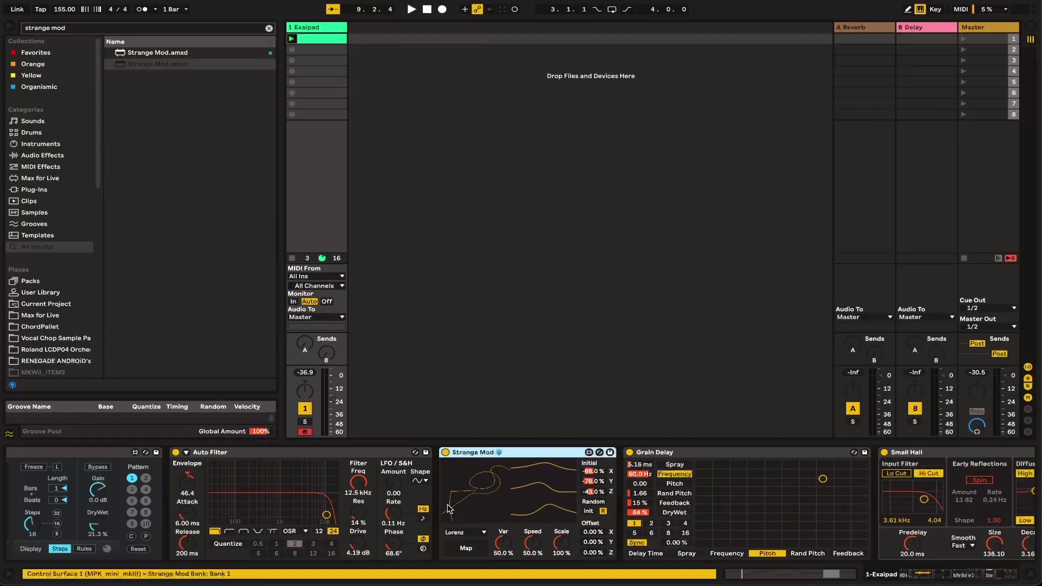
pyautogui.click(469, 533)
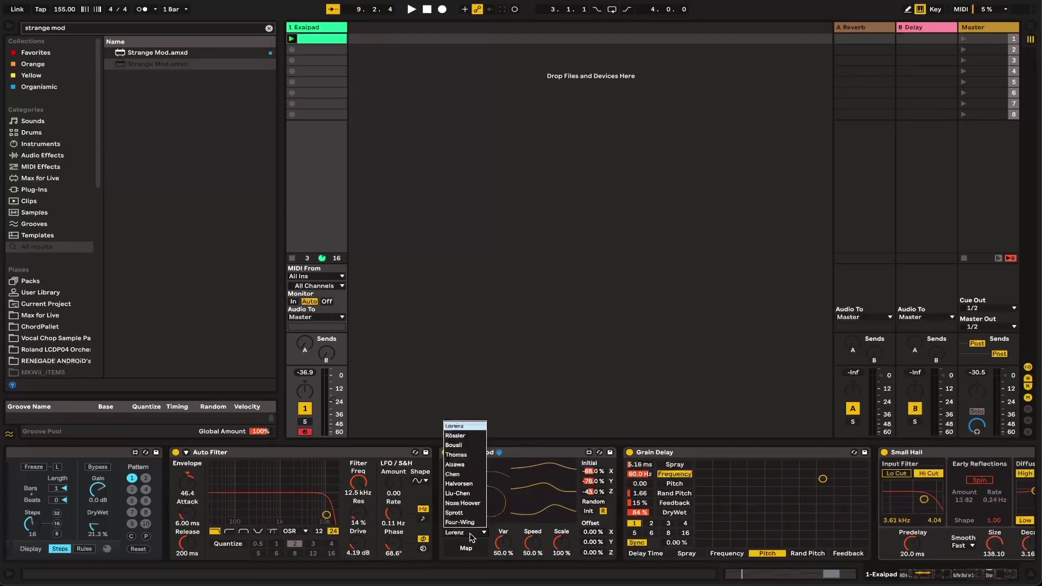
pyautogui.click(471, 537)
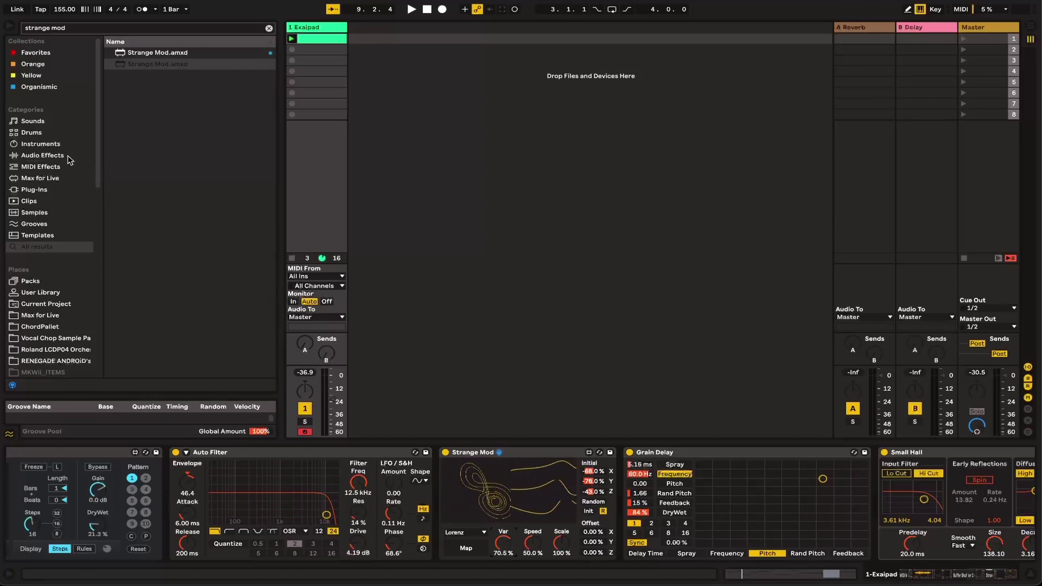
# - Add an LFO device between Strange Mod and Grain Delay and map it to Strange Mod's Var
pyautogui.hotkey('ctrl', 'f')
pyautogui.write('lfo')
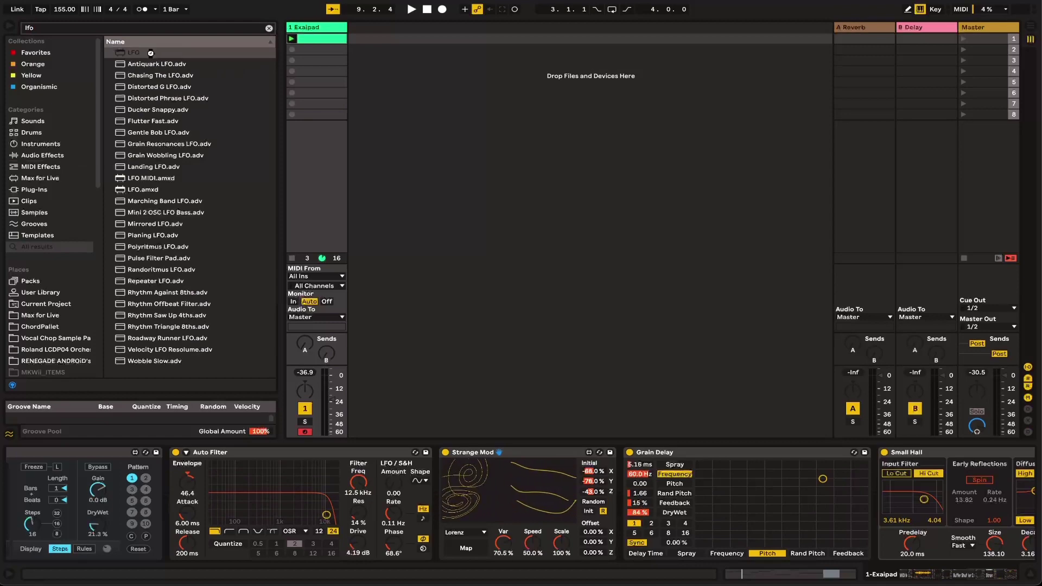
pyautogui.doubleClick(151, 52)
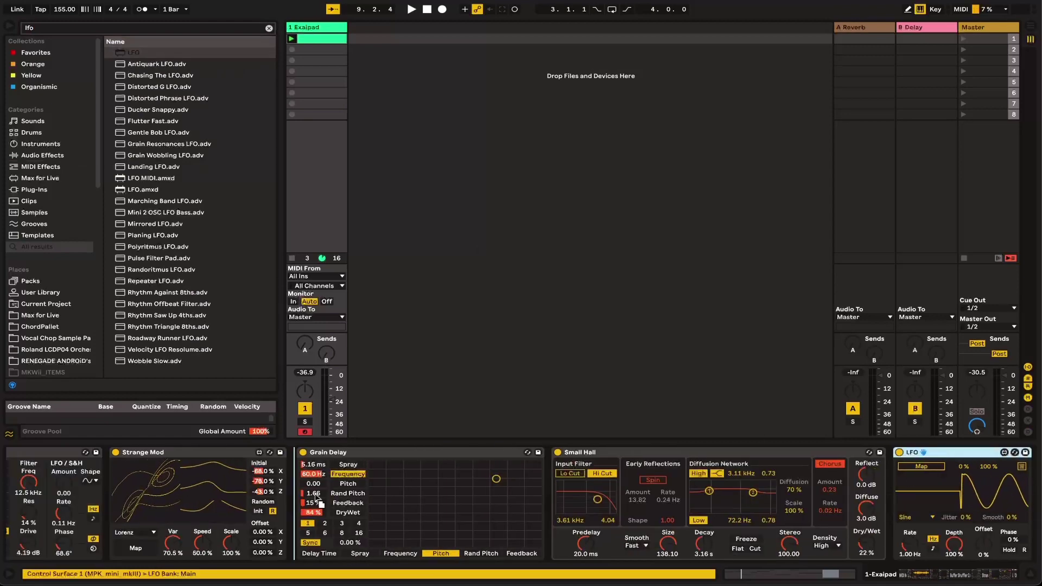
pyautogui.moveTo(316, 496); pyautogui.dragTo(306, 494)
pyautogui.hscroll(-7, 454, 493)
pyautogui.click(719, 466)
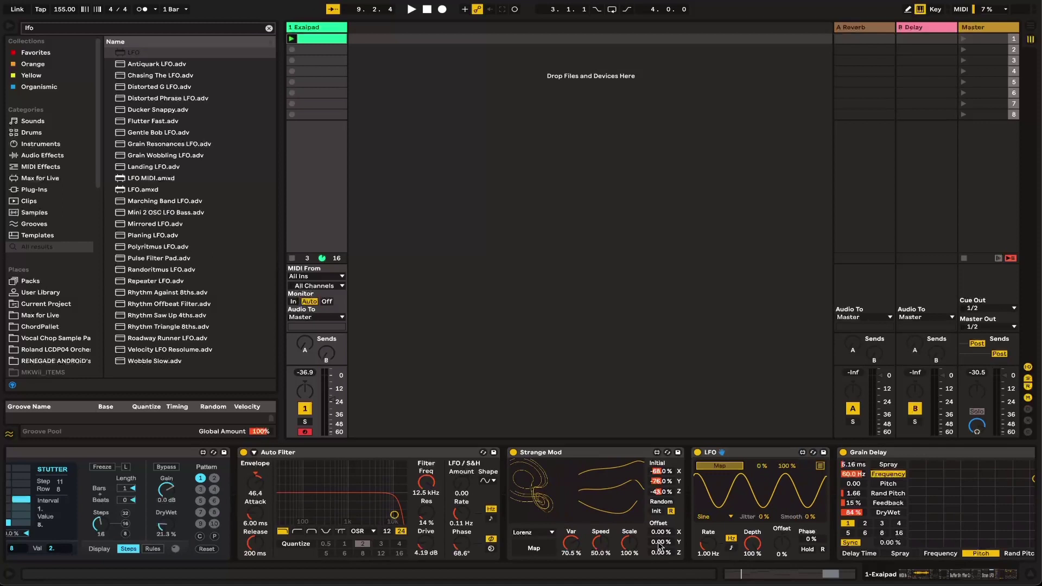
pyautogui.click(719, 465)
pyautogui.click(571, 543)
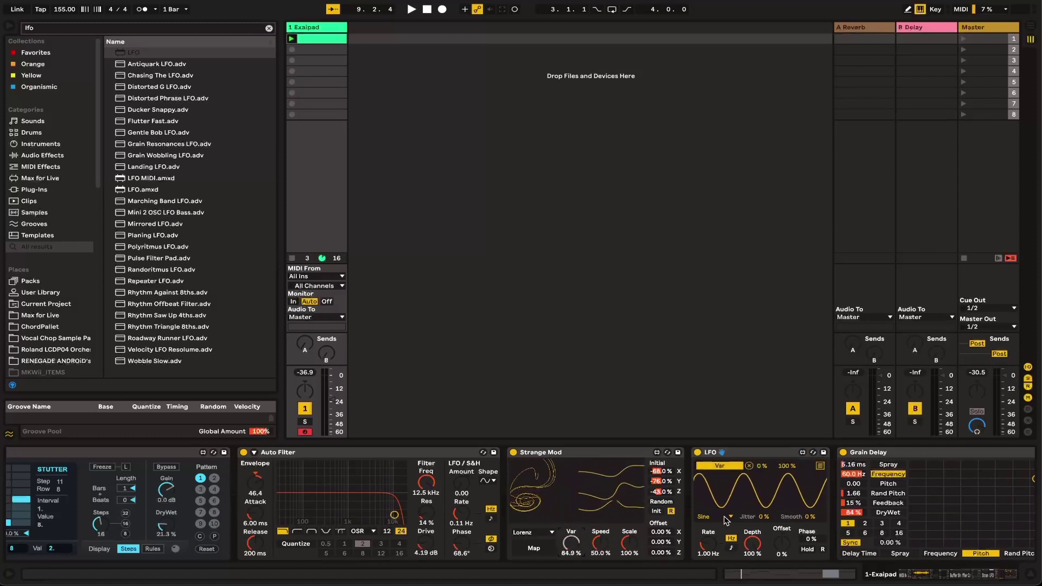
# - Set the LFO's waveform to Random and switch its rate to tempo sync at 2
pyautogui.click(726, 516)
pyautogui.click(712, 507)
pyautogui.click(731, 547)
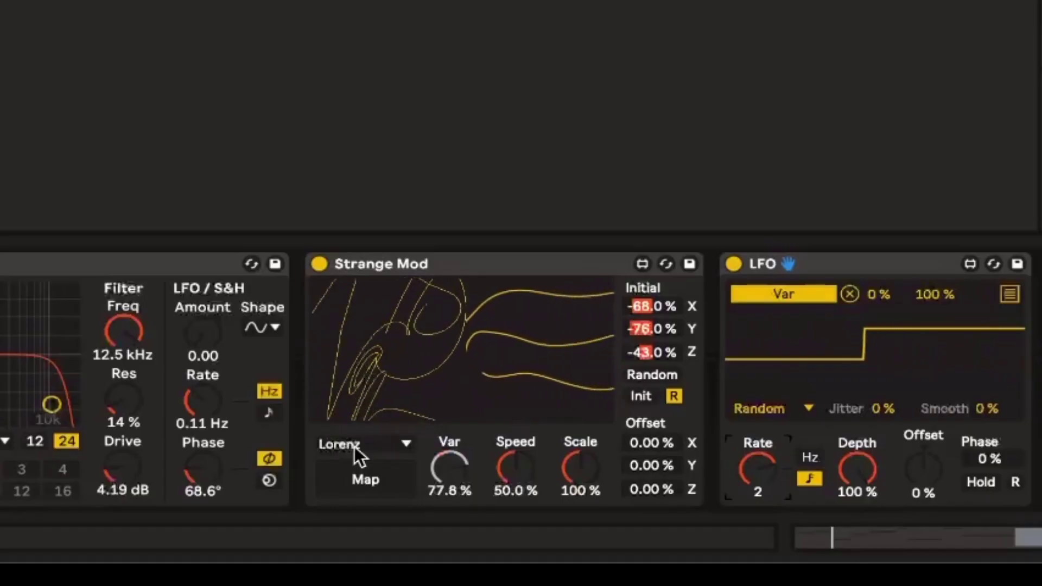
# - Switch Strange Mod to the Chen attractor, set Speed to 70.5% and Scale to 203%, and reinitialize it
pyautogui.click(530, 534)
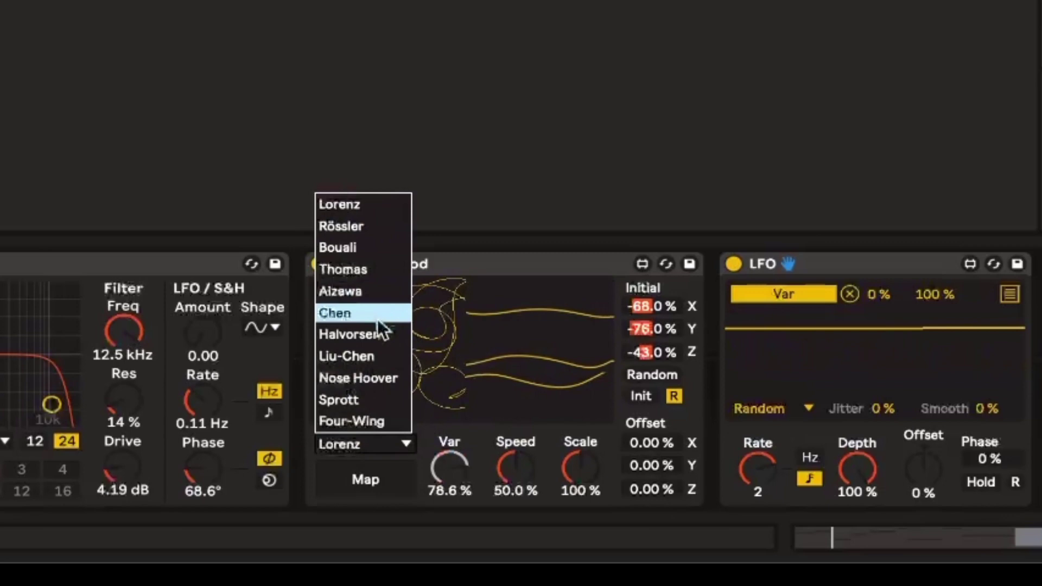
pyautogui.click(364, 315)
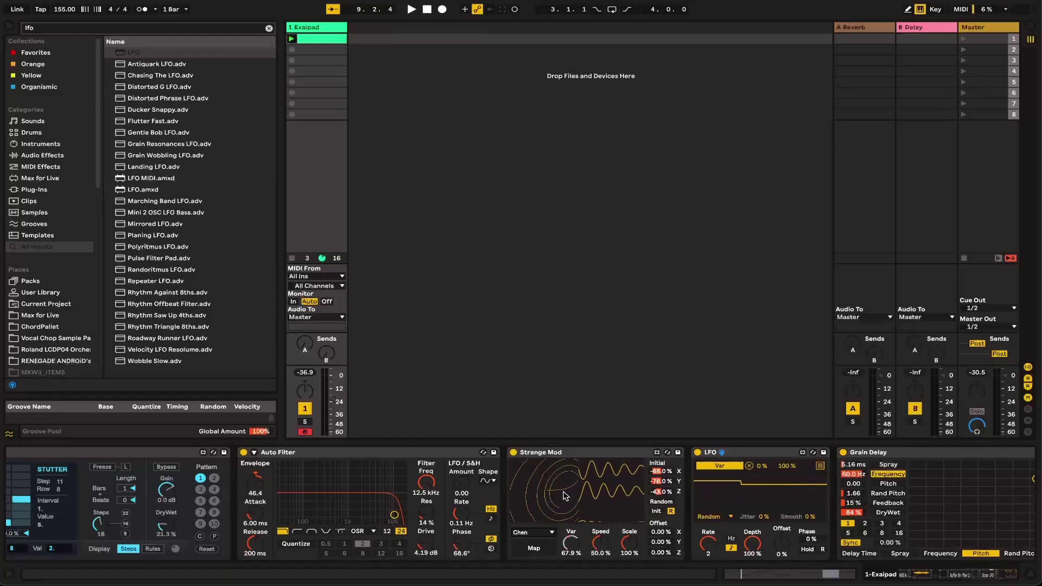
pyautogui.moveTo(599, 543); pyautogui.dragTo(599, 525)
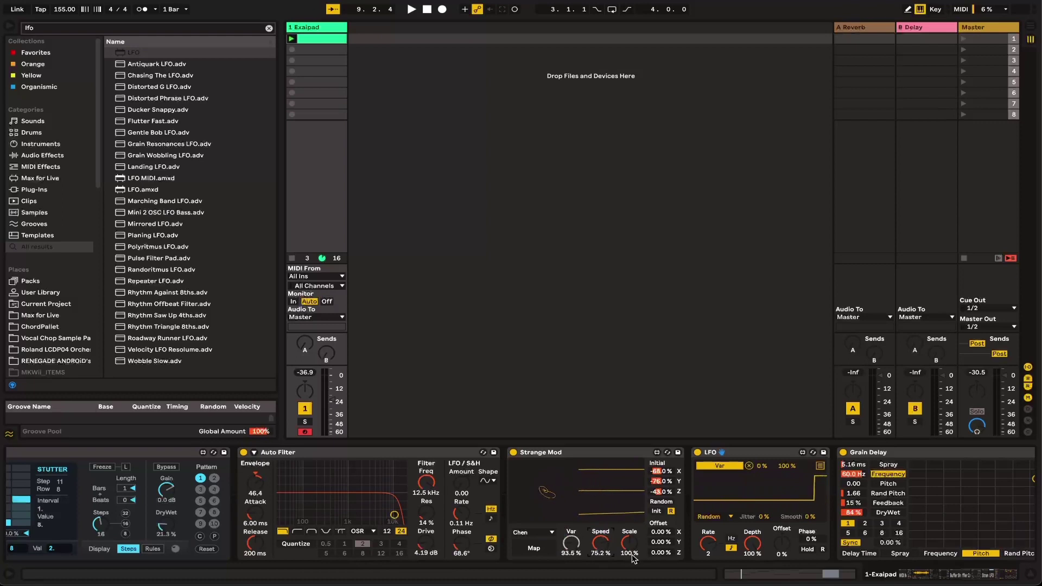
pyautogui.moveTo(632, 559); pyautogui.dragTo(632, 522)
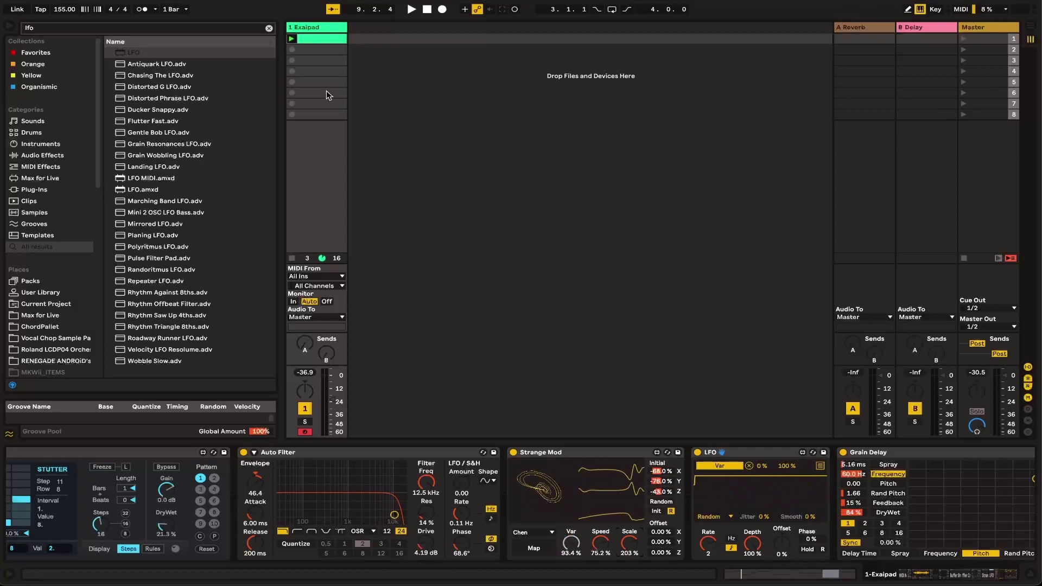
pyautogui.moveTo(605, 545); pyautogui.dragTo(605, 548)
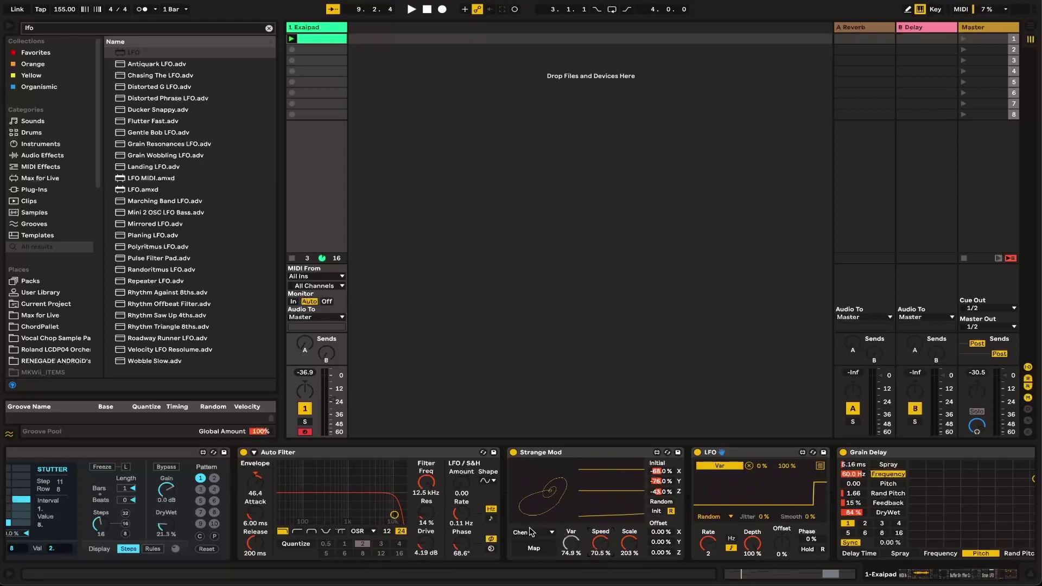
pyautogui.click(656, 511)
# - Switch Auto Filter to the Morph type and map Strange Mod's X, Y and Z positions to its Morph, Frequency and Resonance
pyautogui.click(338, 534)
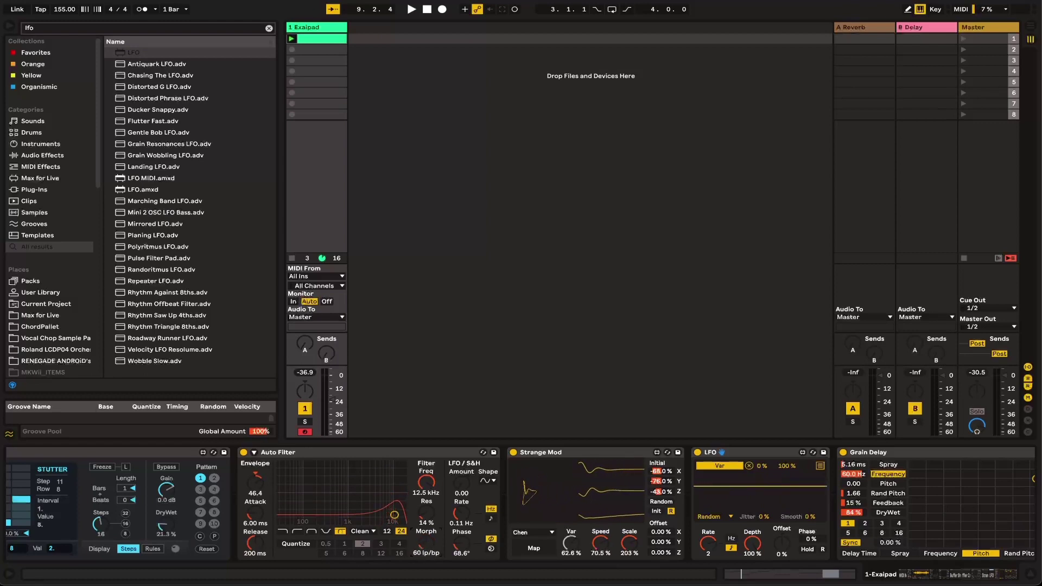
pyautogui.click(534, 548)
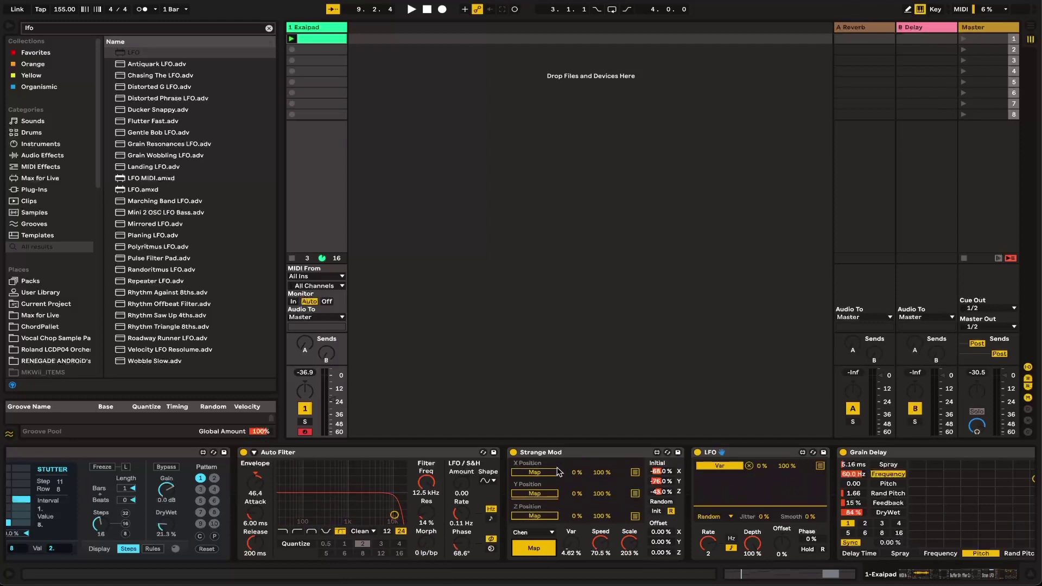
pyautogui.click(536, 473)
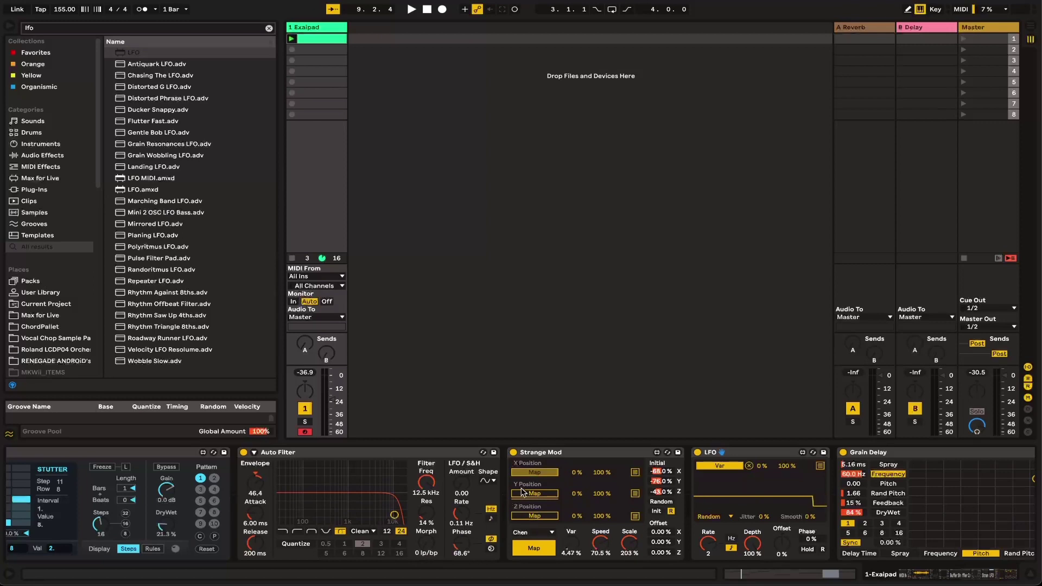
pyautogui.click(433, 548)
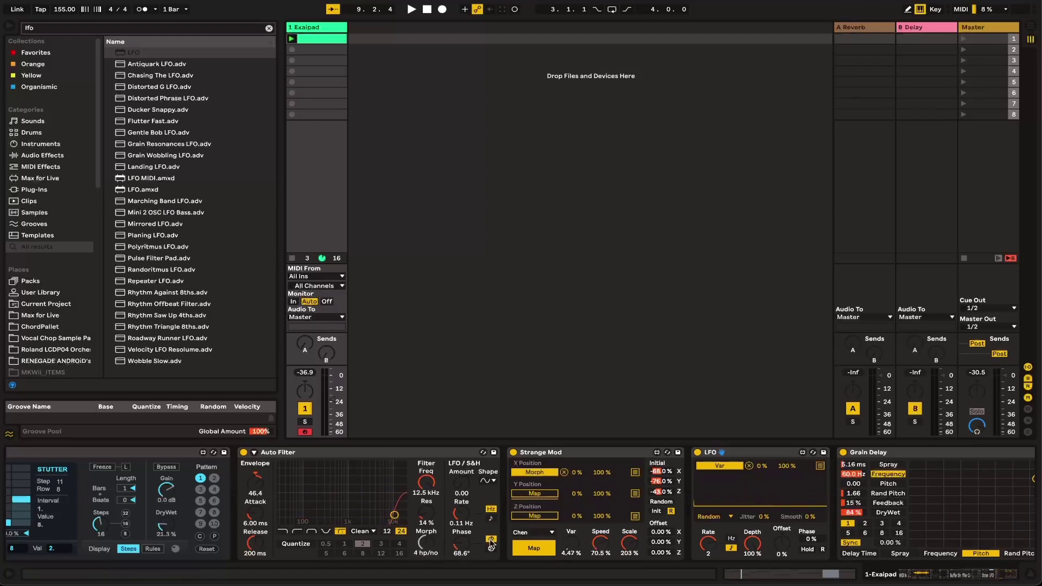
pyautogui.click(530, 494)
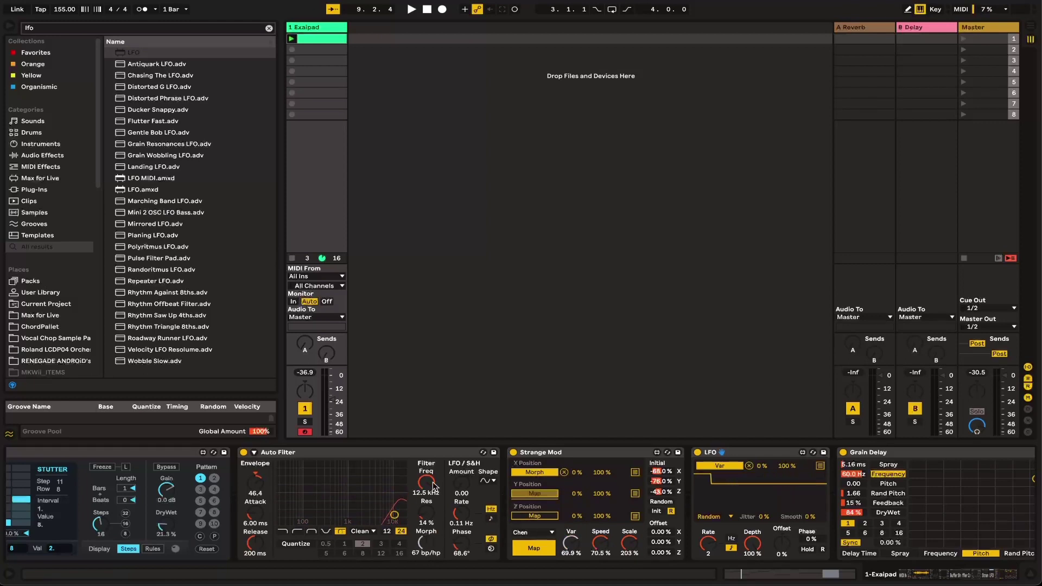
pyautogui.click(427, 483)
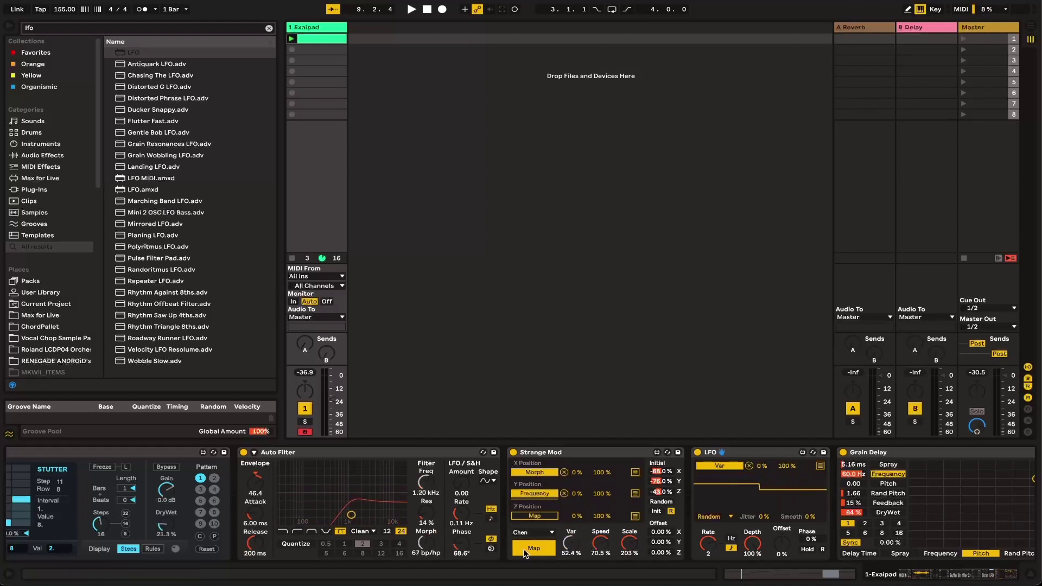
pyautogui.click(534, 516)
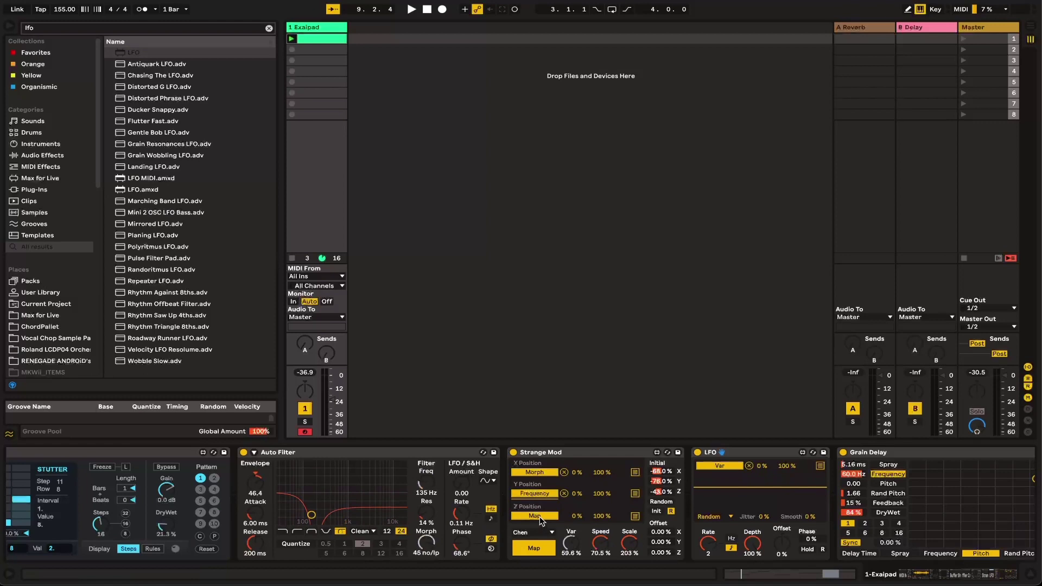
pyautogui.click(427, 513)
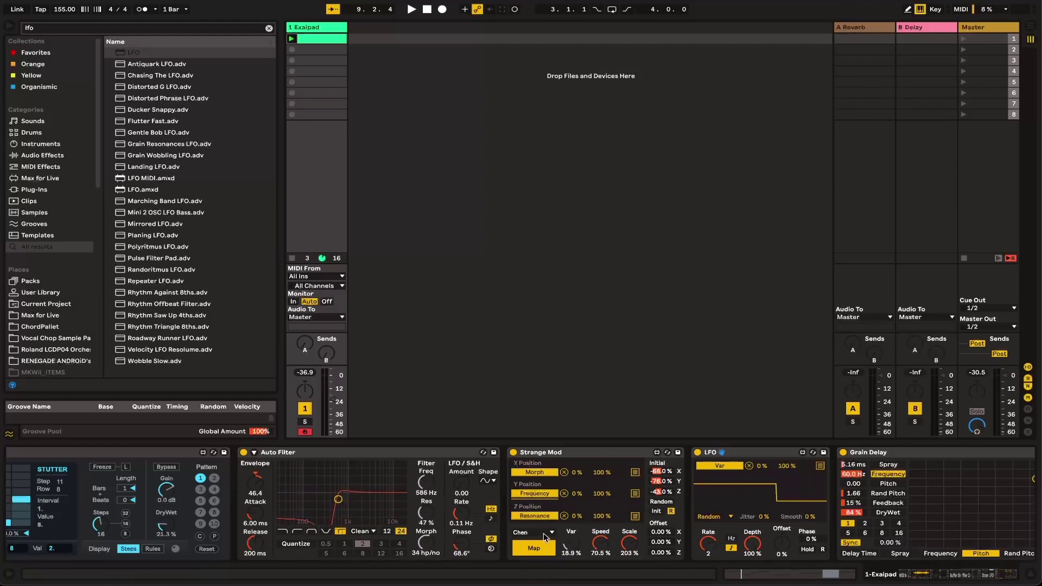
# - Set Strange Mod's attractor back to Lorenz and start playback to hear the filter modulation
pyautogui.click(542, 533)
pyautogui.click(523, 427)
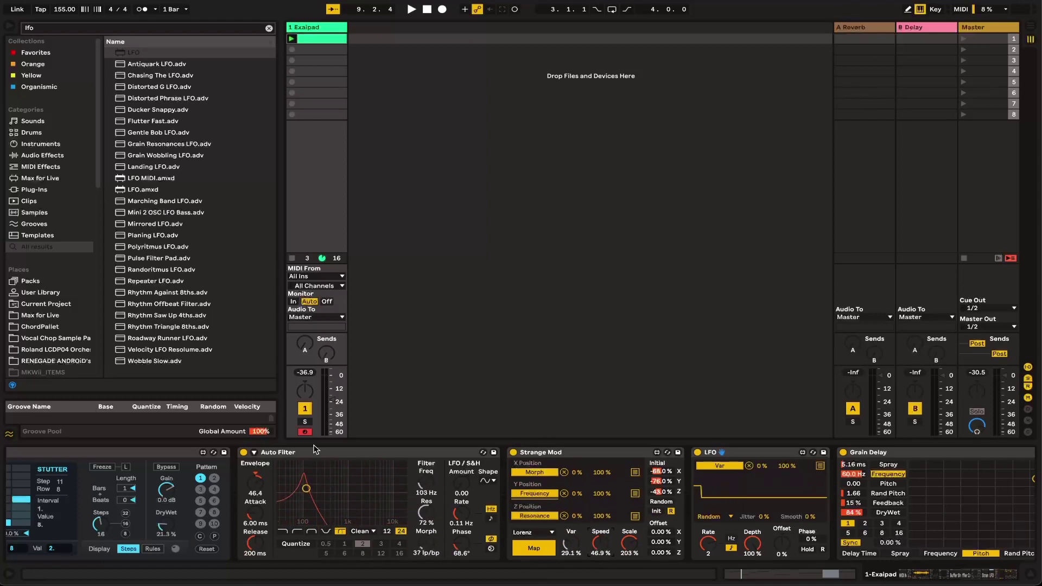
pyautogui.press('space')
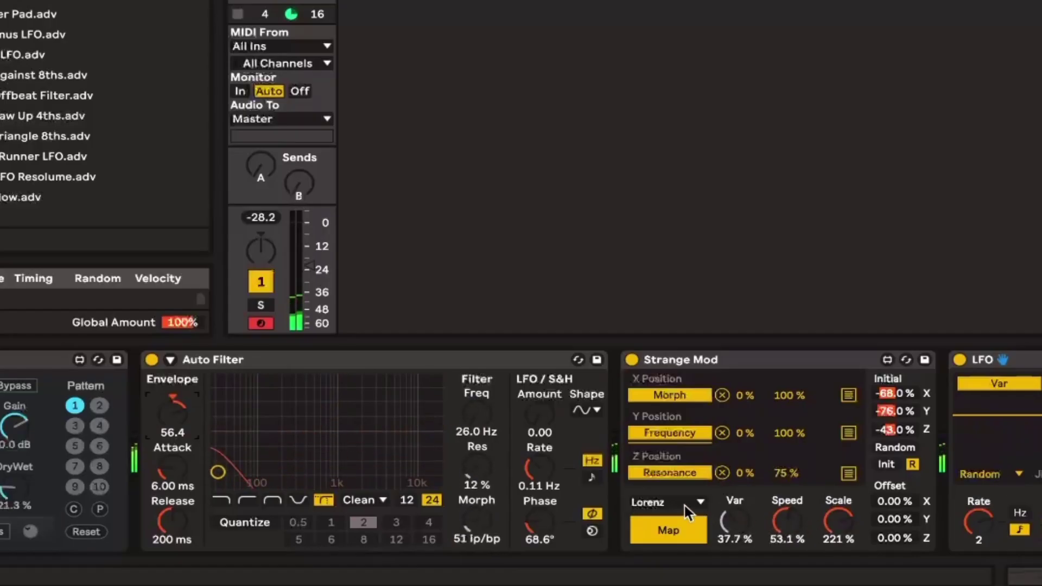
# - Try the Halvorsen attractor in Strange Mod with Auto Filter's Envelope at 78.6 and Release at 251 ms
pyautogui.click(667, 502)
pyautogui.click(688, 412)
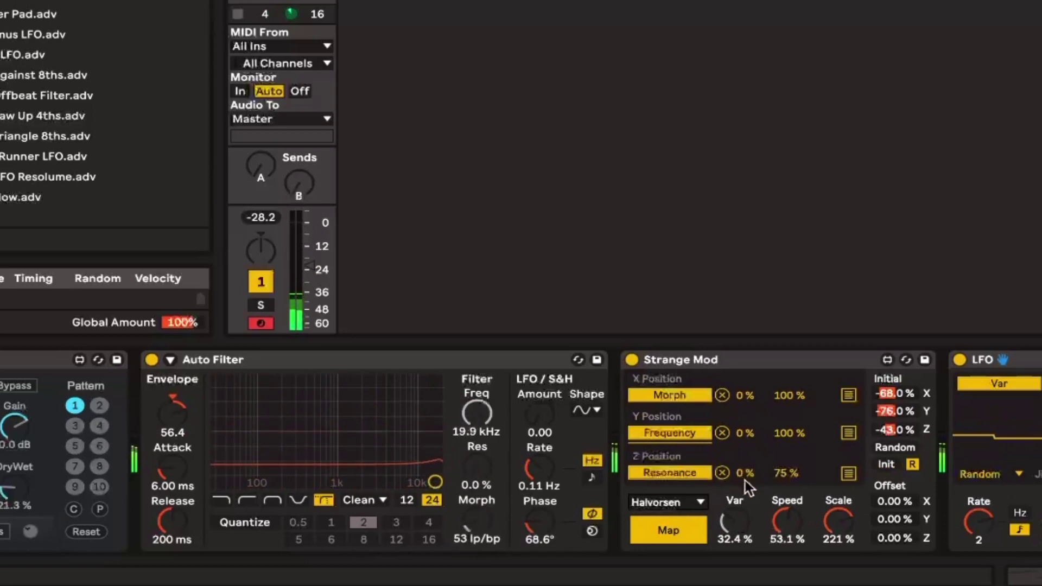
pyautogui.moveTo(173, 418); pyautogui.dragTo(172, 397)
pyautogui.moveTo(172, 522); pyautogui.dragTo(172, 504)
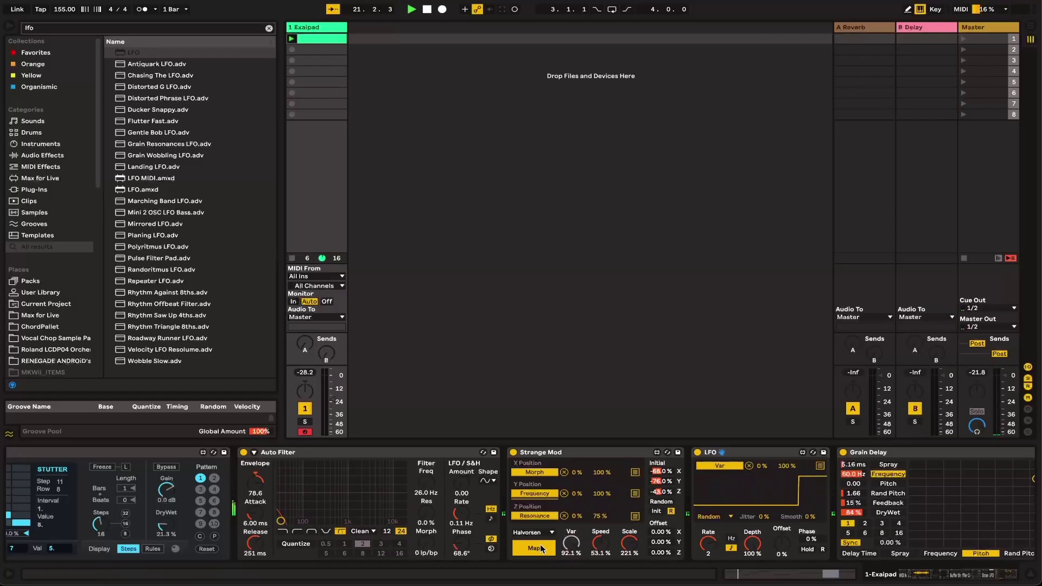
pyautogui.click(542, 548)
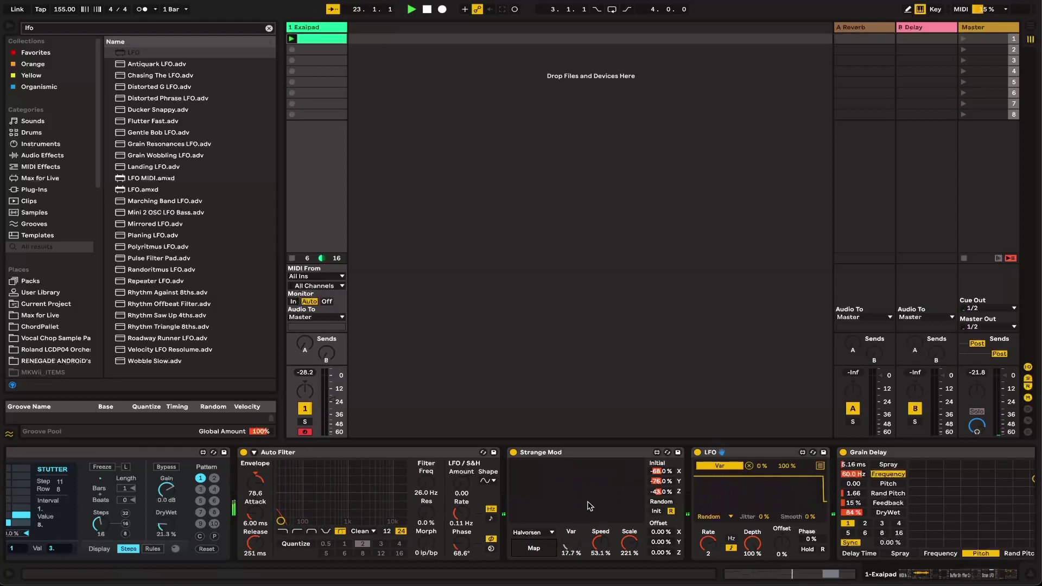
pyautogui.click(545, 533)
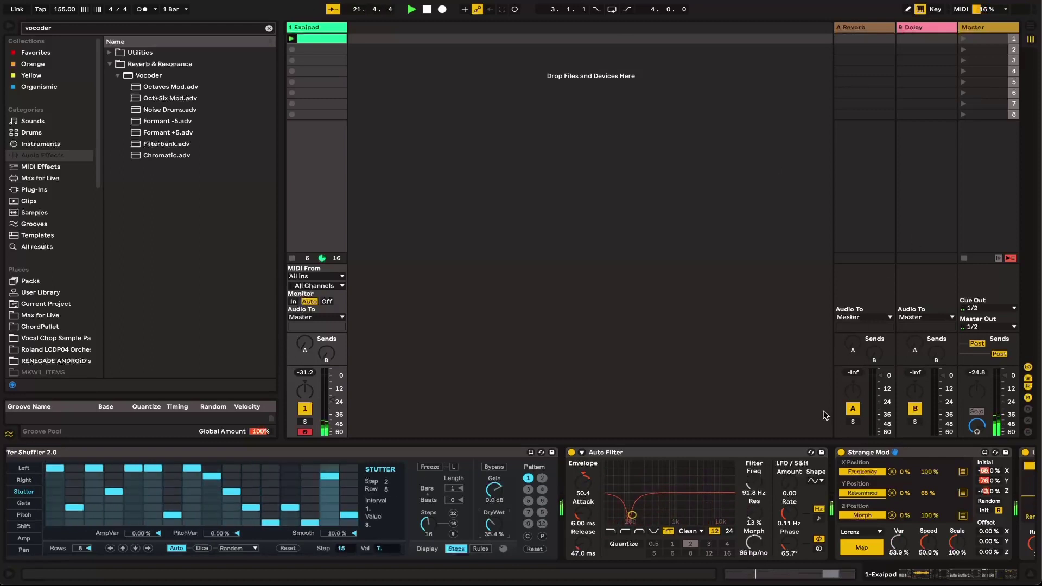
# - Set Strange Mod's Scale to 149% and the maximum of its Y Position mapping to Resonance to 60%
pyautogui.hscroll(5, 790, 514)
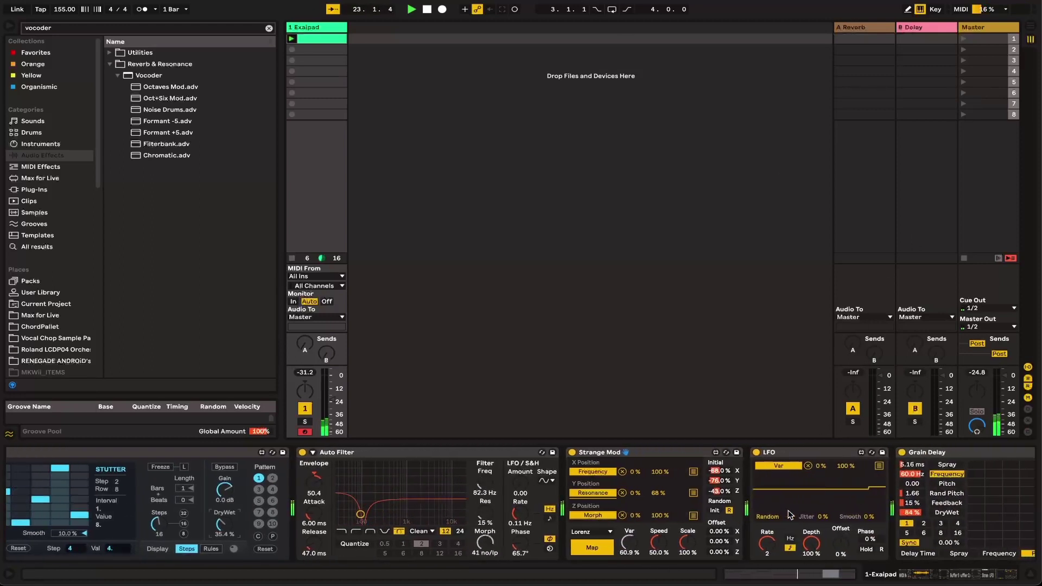
pyautogui.click(589, 549)
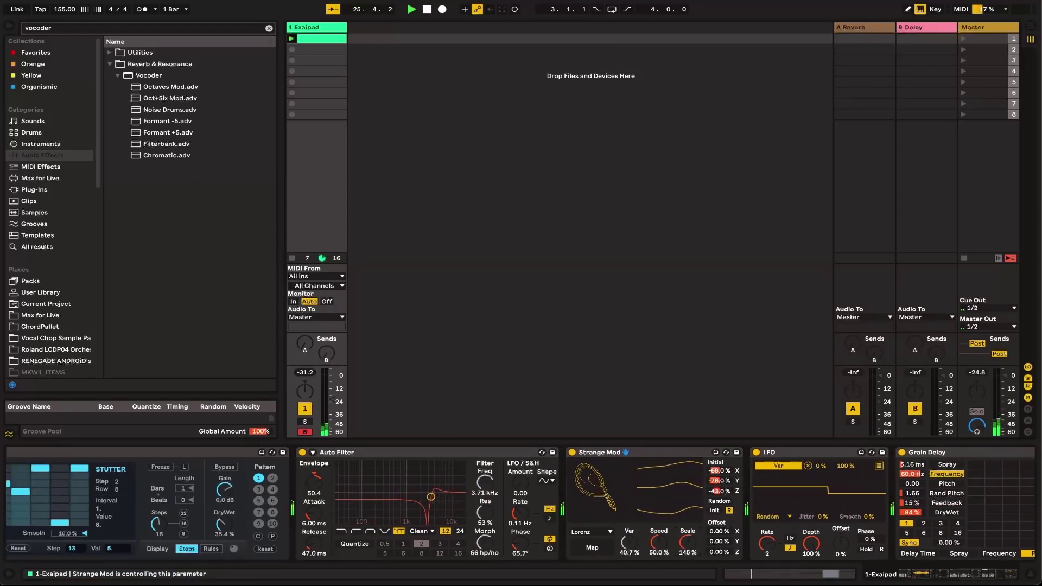
pyautogui.moveTo(695, 552); pyautogui.dragTo(698, 546)
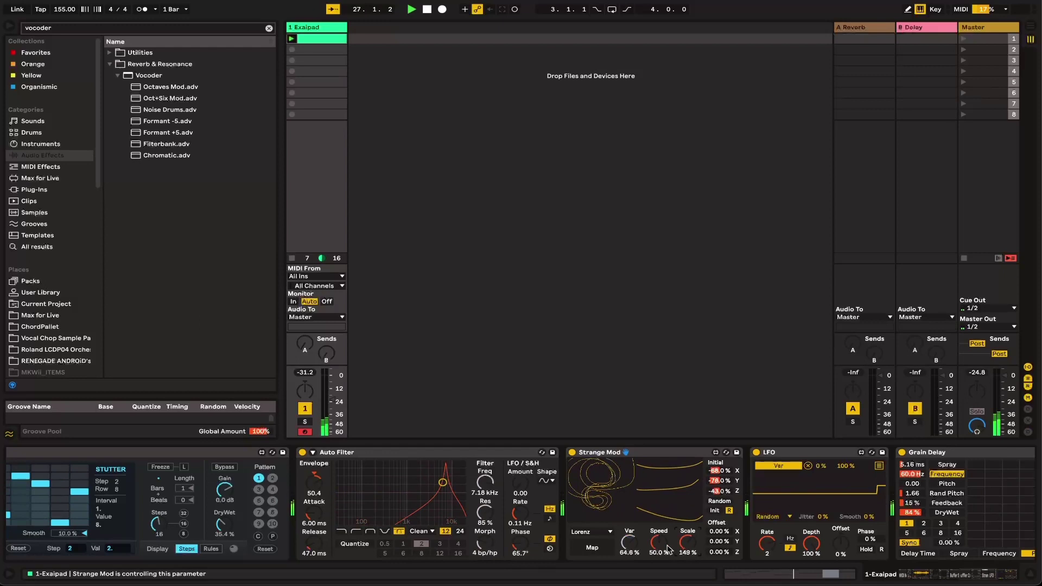
pyautogui.click(610, 549)
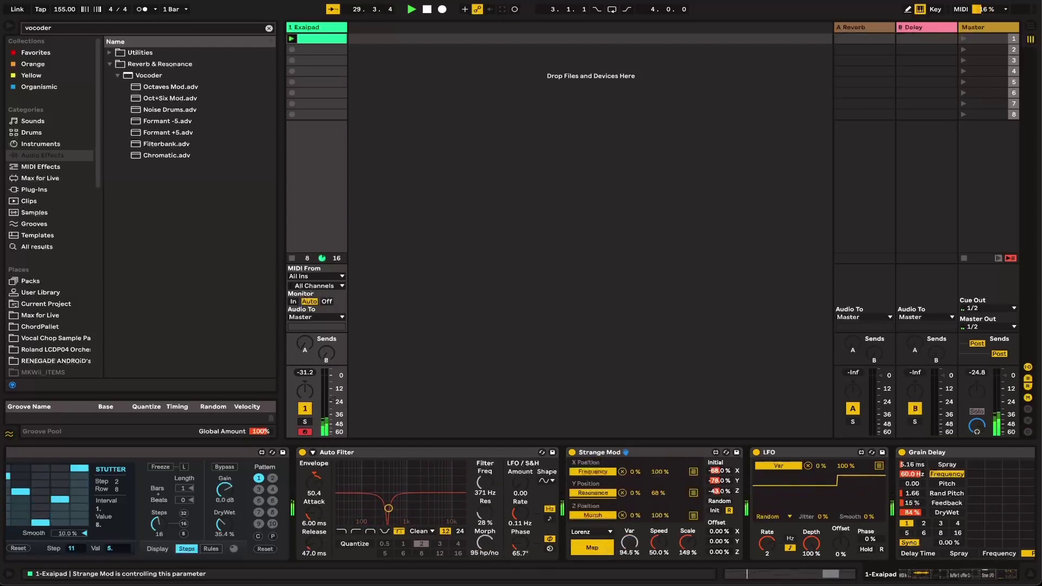
pyautogui.moveTo(664, 493); pyautogui.dragTo(663, 496)
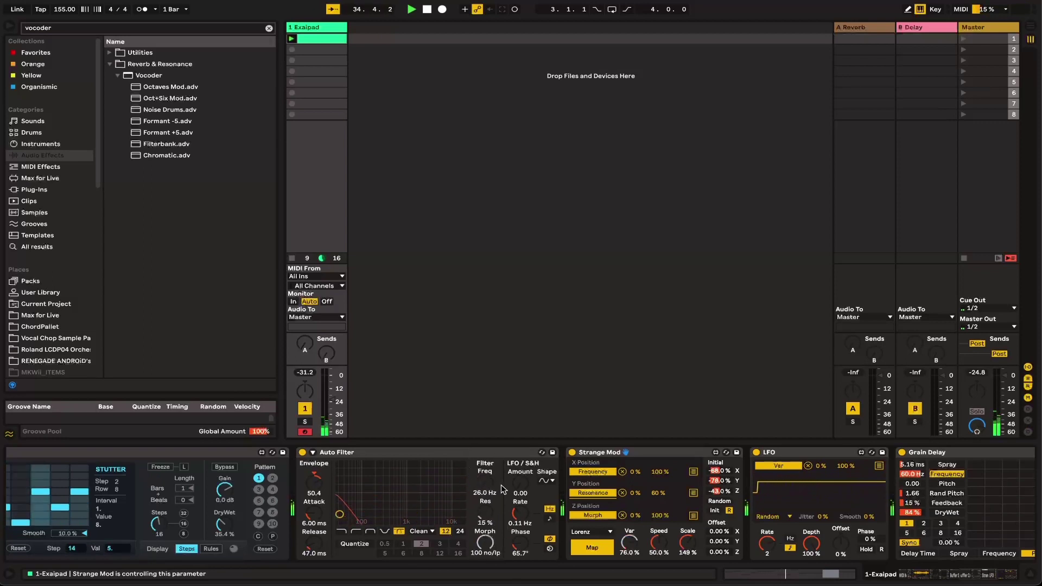
# - Set Auto Filter's Envelope to 71.4 and its Release to 108 ms
pyautogui.moveTo(313, 482); pyautogui.dragTo(314, 471)
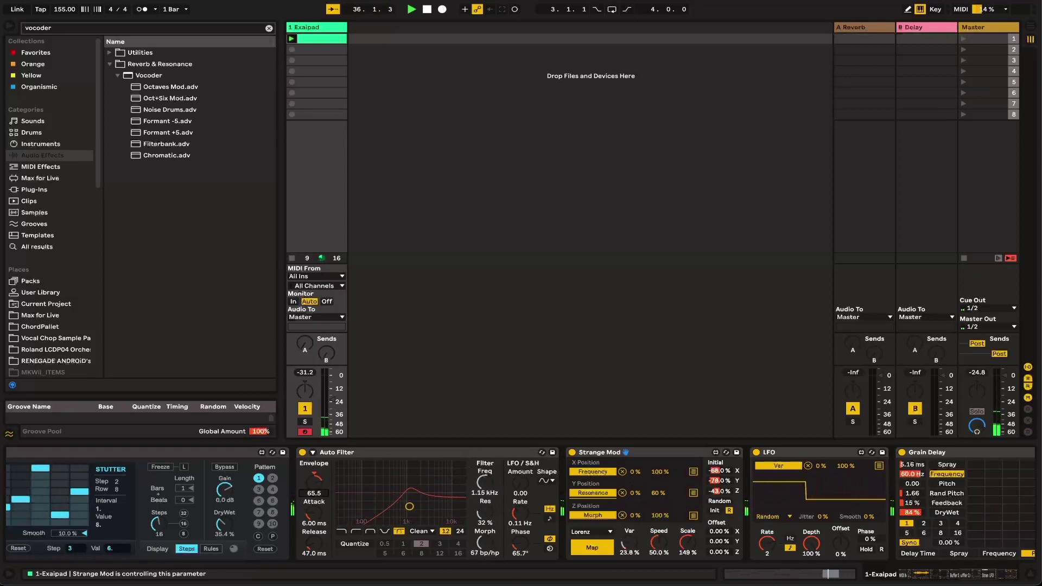
pyautogui.moveTo(314, 543); pyautogui.dragTo(314, 539)
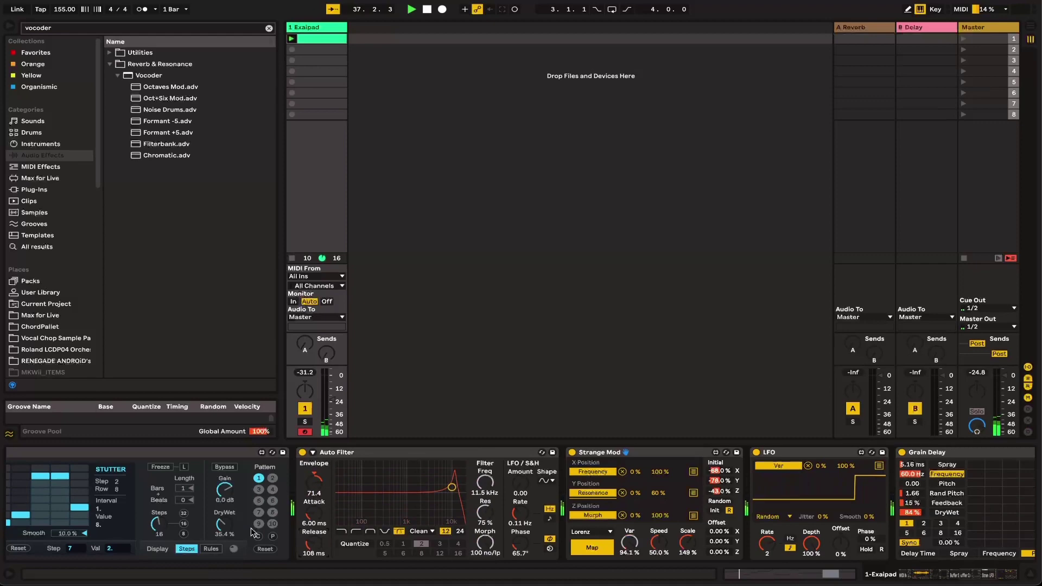
# - Search the audio effects for "saturator" and add the Digital Clip Center preset at the end of the device chain, after Small Hall
pyautogui.hscroll(-10, 244, 531)
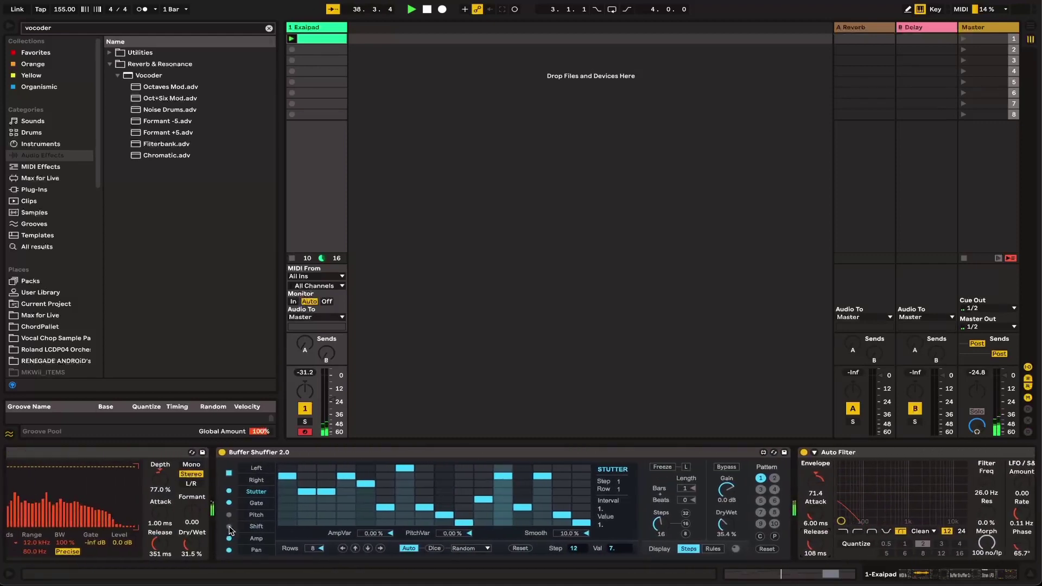
pyautogui.hscroll(15, 229, 531)
pyautogui.click(269, 28)
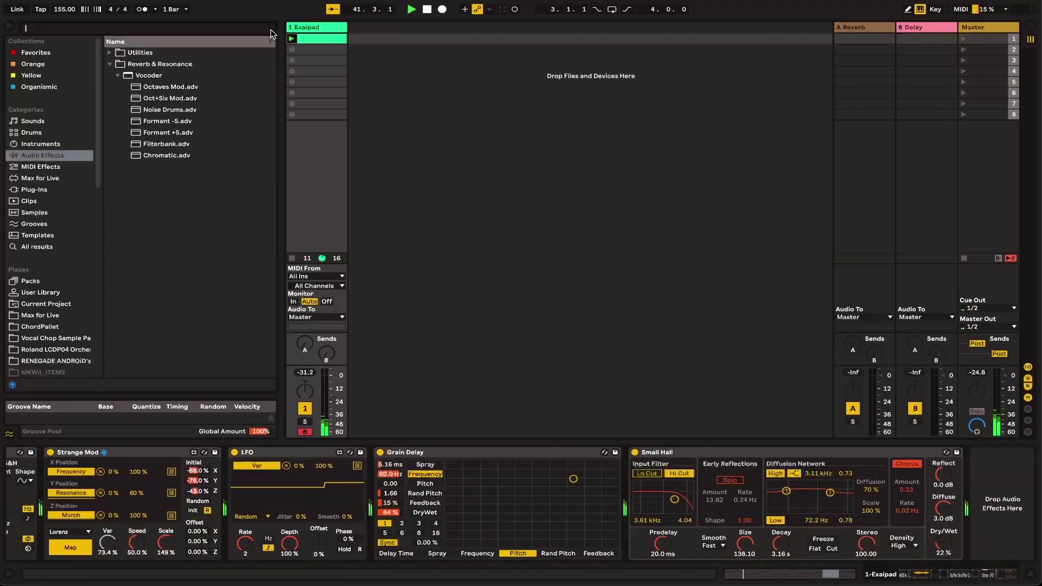
pyautogui.write('saturator')
pyautogui.click(110, 53)
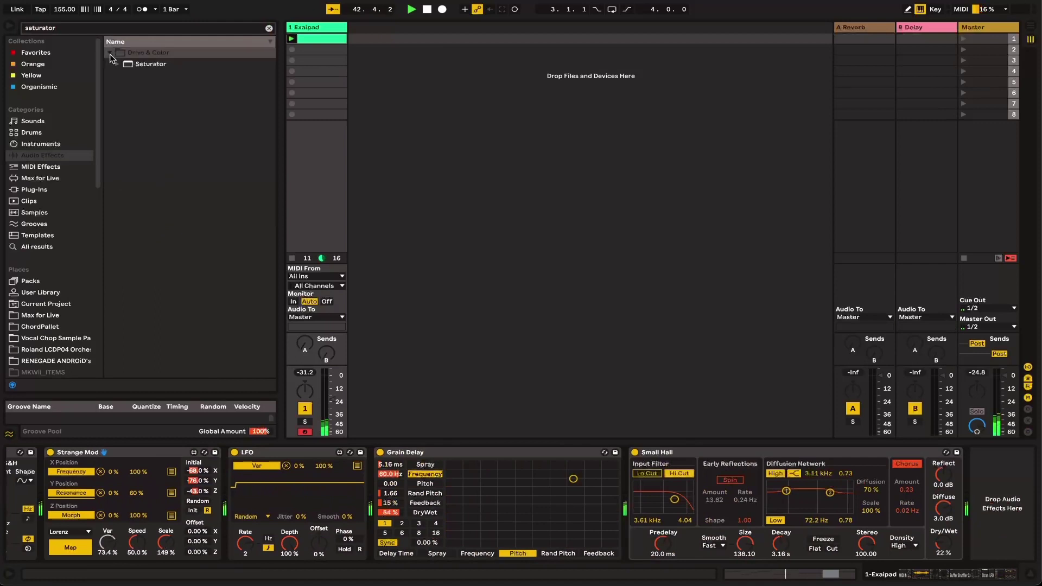
pyautogui.click(116, 64)
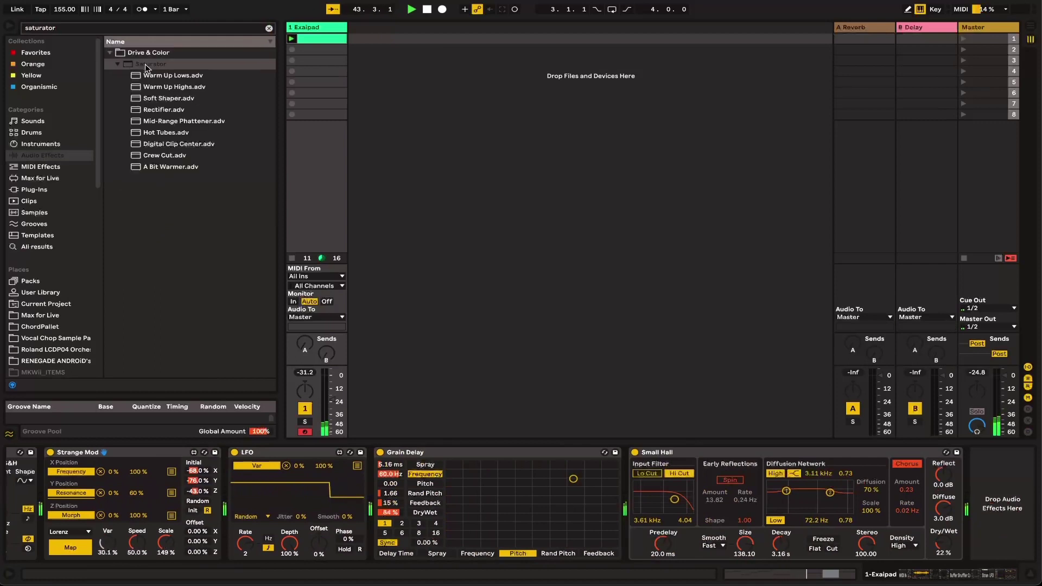
pyautogui.click(198, 145)
pyautogui.doubleClick(199, 148)
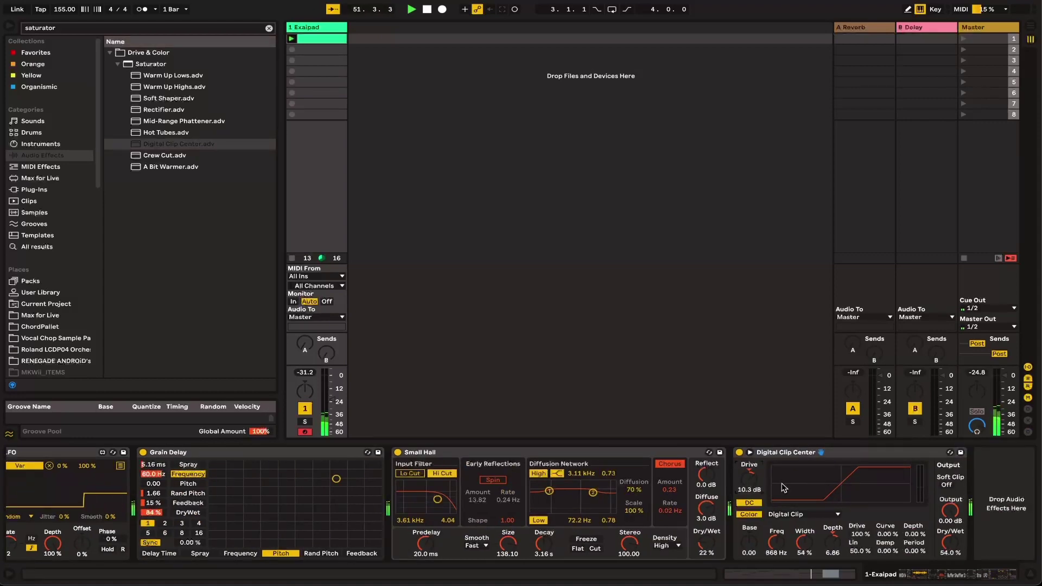
# - Set the Volume of the Exaipad Simpler to -4.57 dB
pyautogui.hscroll(-15, 784, 488)
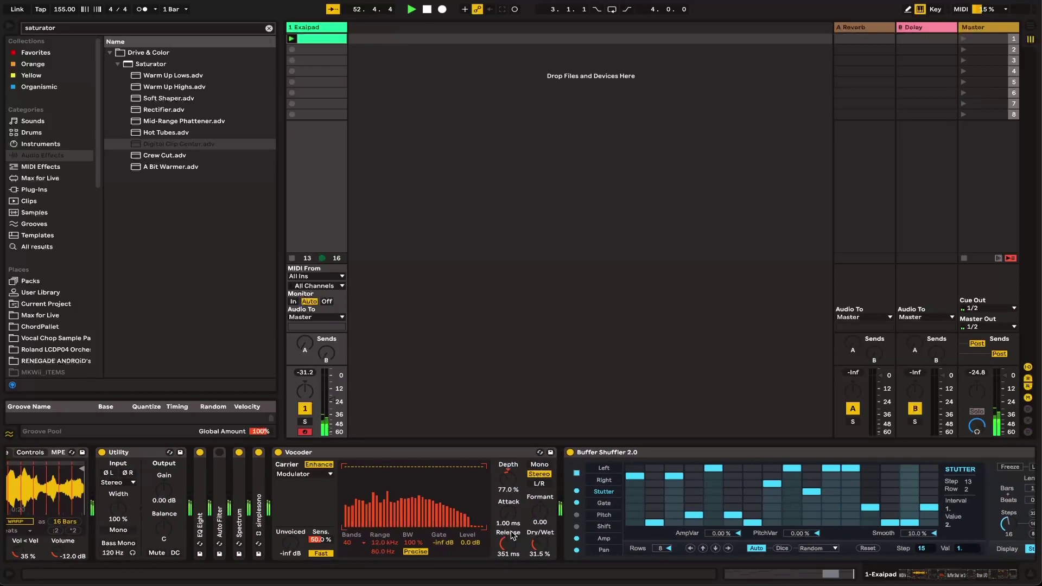
pyautogui.hscroll(-6, 513, 536)
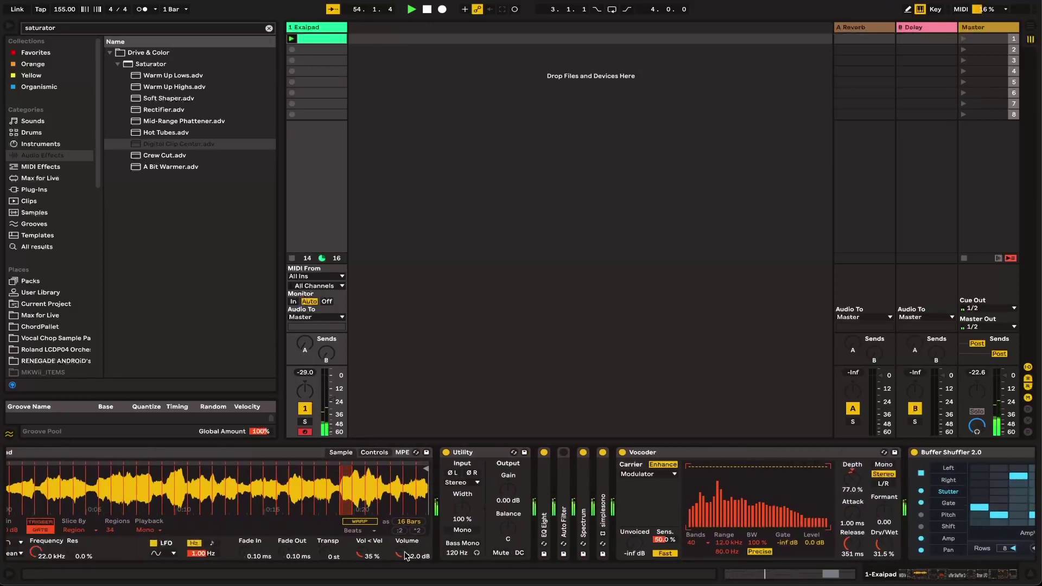
pyautogui.hscroll(-8, 406, 555)
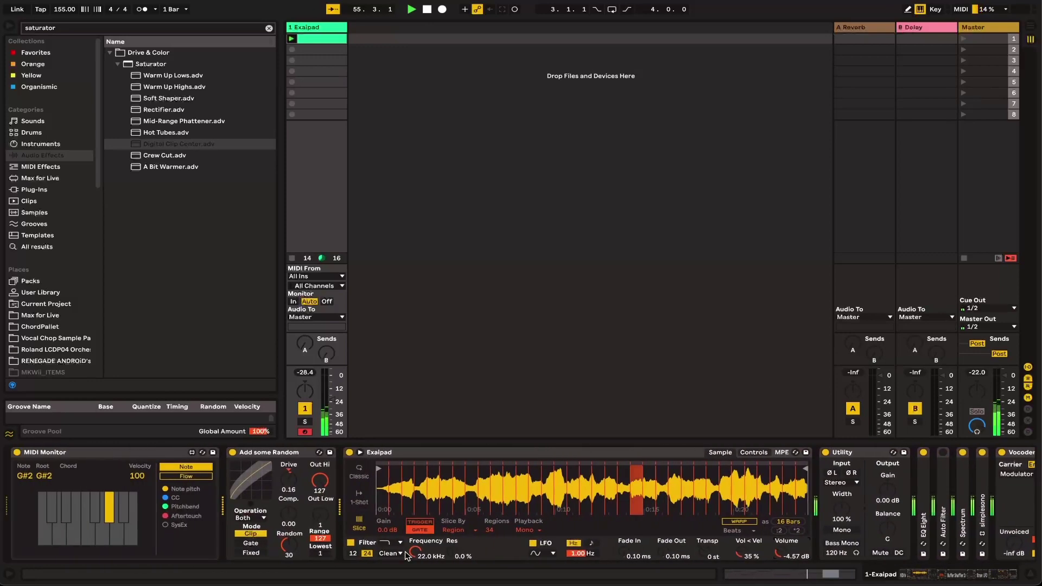
pyautogui.hscroll(5, 409, 548)
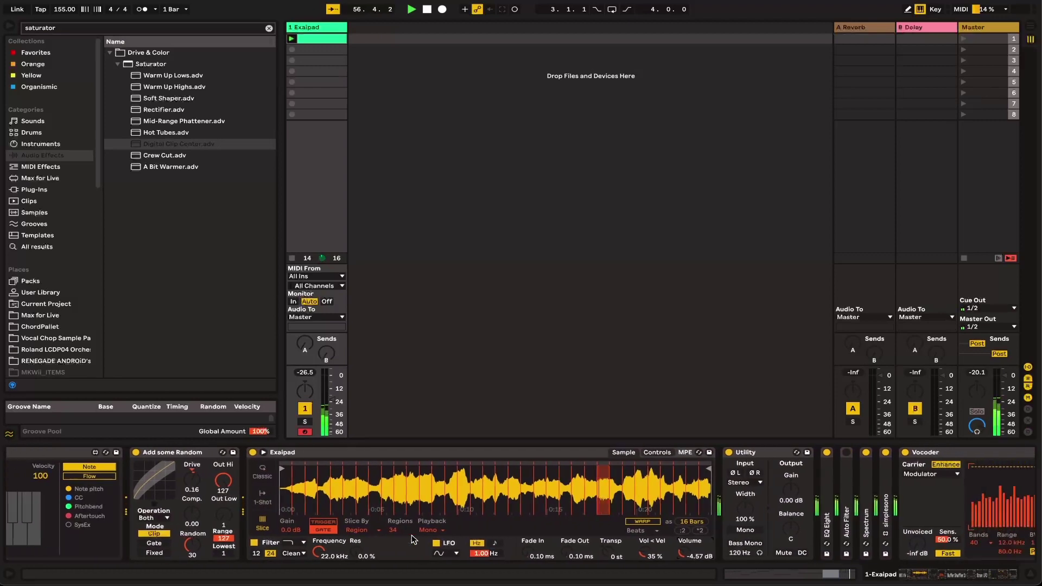
# - Search the plug-ins for "portal" and add the VST3 version of Portal at the end of the device chain, after Digital Clip Center
pyautogui.hscroll(15, 412, 539)
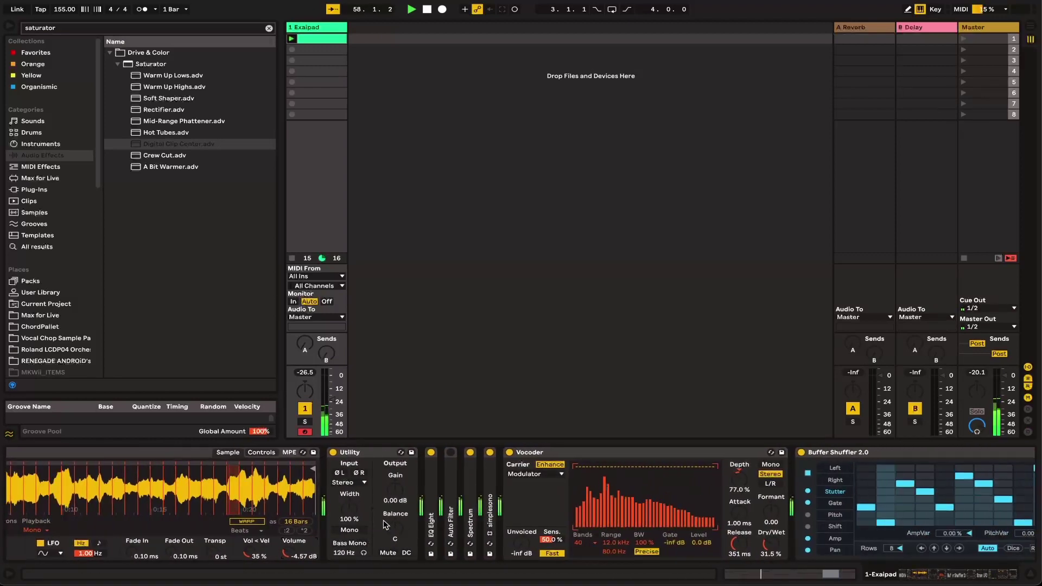
pyautogui.hscroll(15, 384, 524)
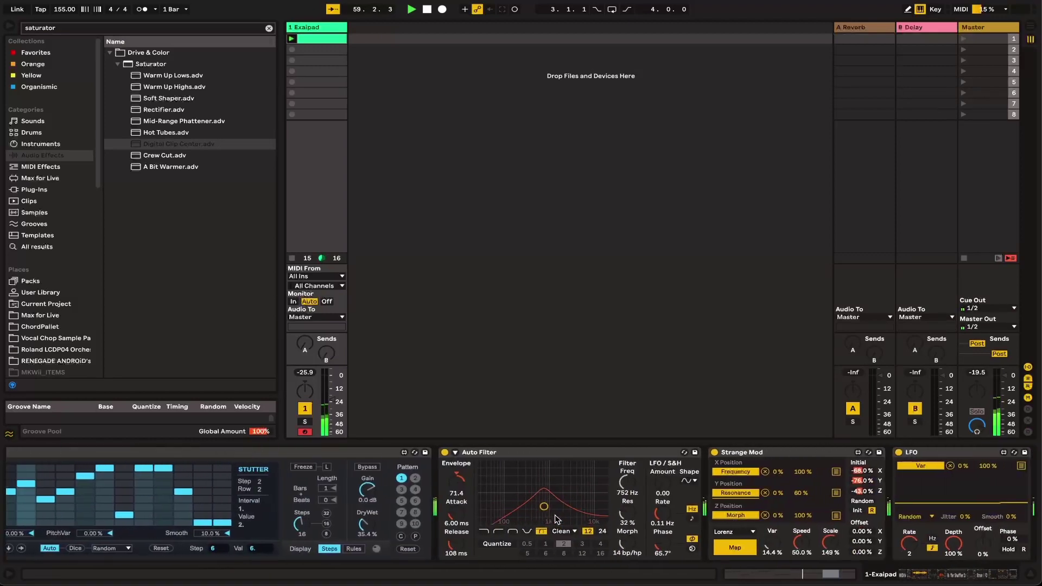
pyautogui.hscroll(15, 555, 514)
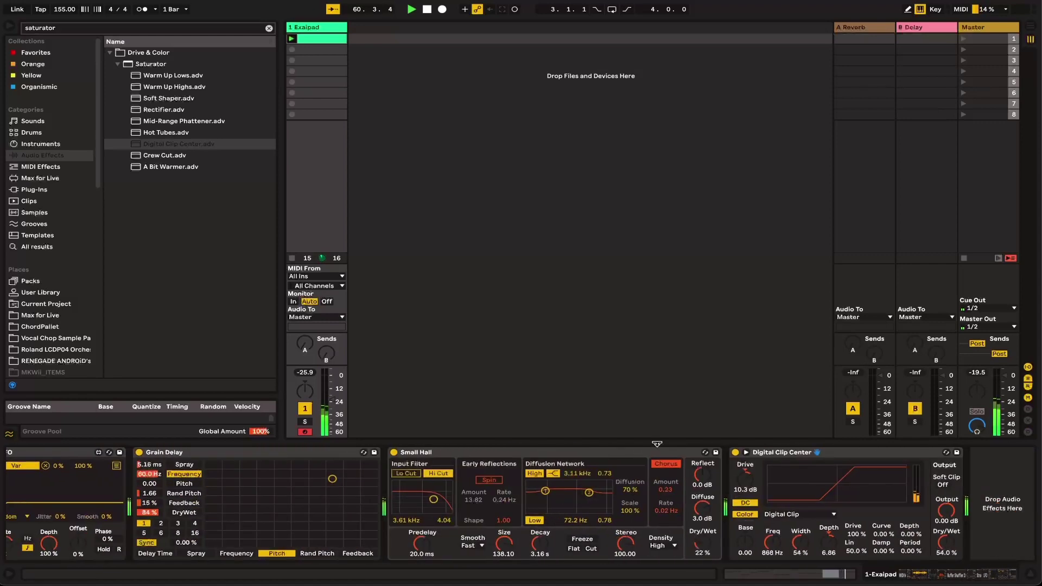
pyautogui.click(64, 190)
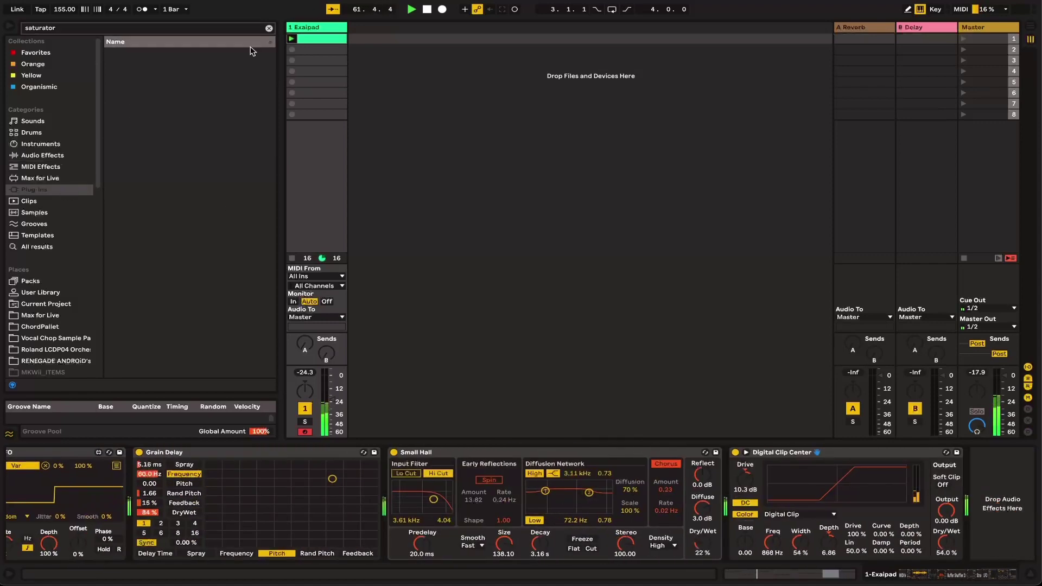
pyautogui.click(270, 28)
pyautogui.write('portal')
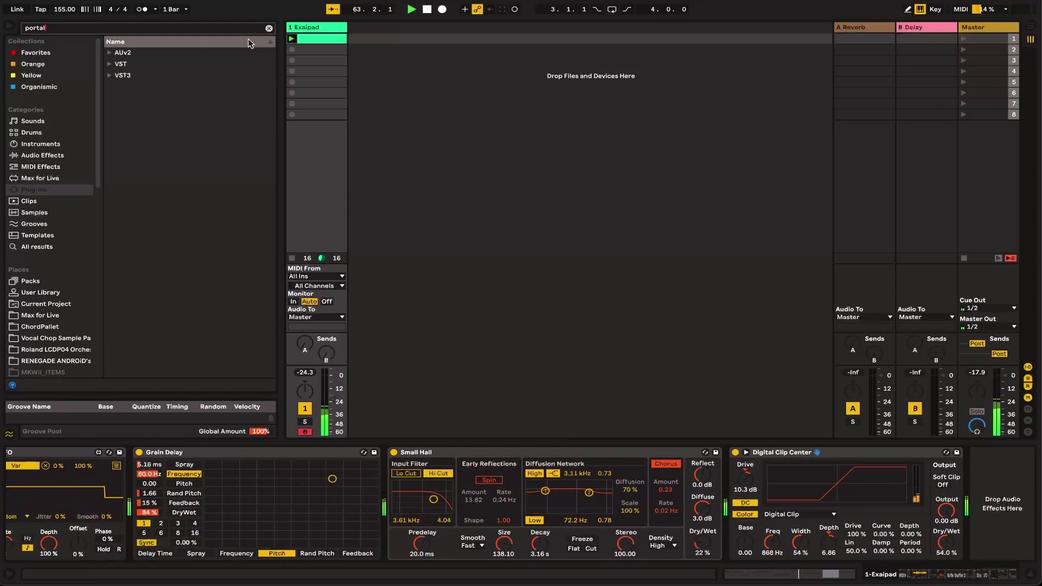
pyautogui.click(128, 79)
pyautogui.click(117, 88)
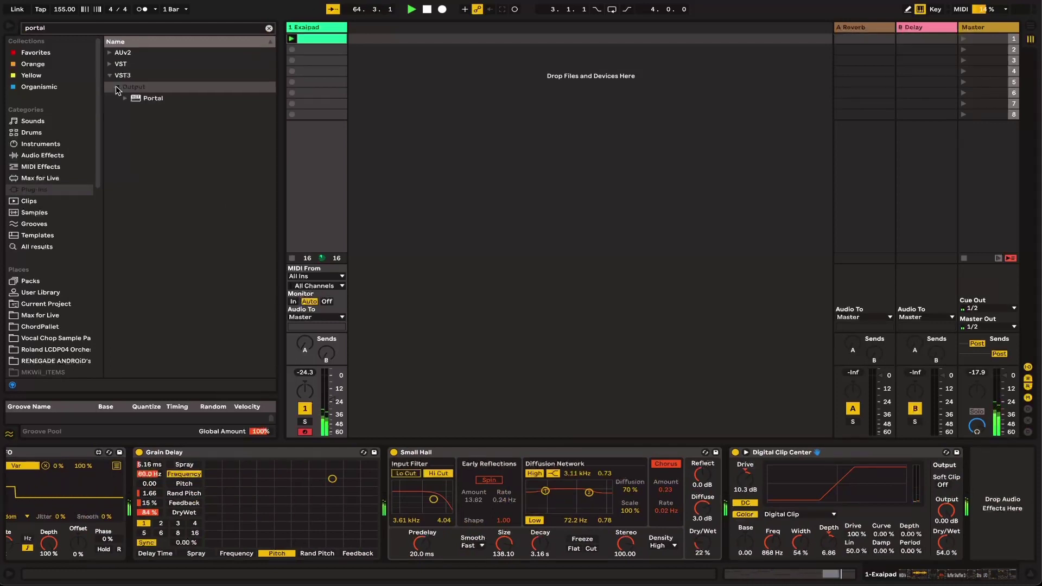
pyautogui.doubleClick(151, 99)
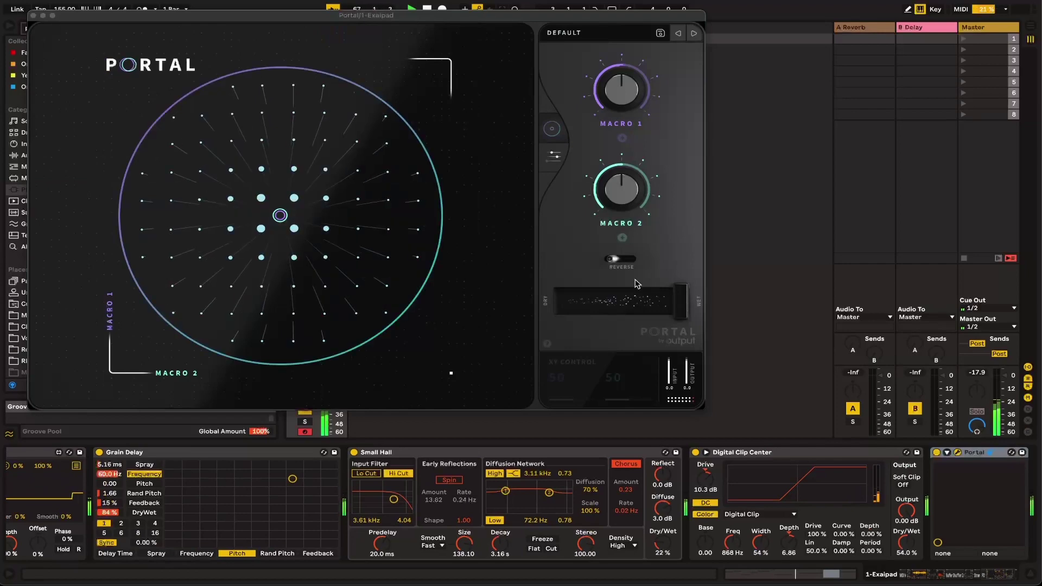
# - Load Portal's Fractured preset, turn off Reverse and set Dry/Wet to 35 percent
pyautogui.moveTo(646, 305); pyautogui.dragTo(618, 305)
pyautogui.click(574, 35)
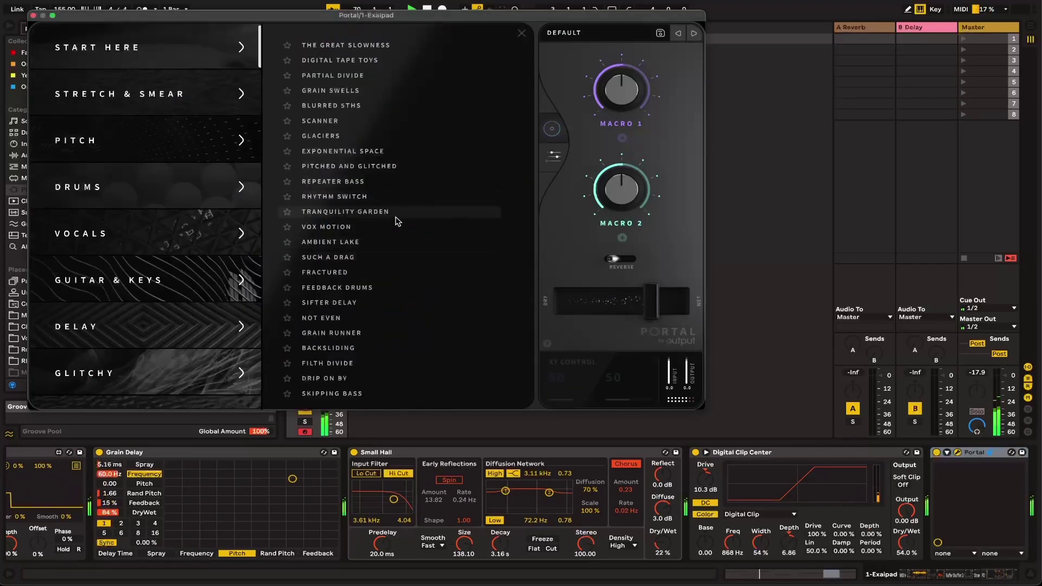
pyautogui.click(374, 272)
pyautogui.click(632, 309)
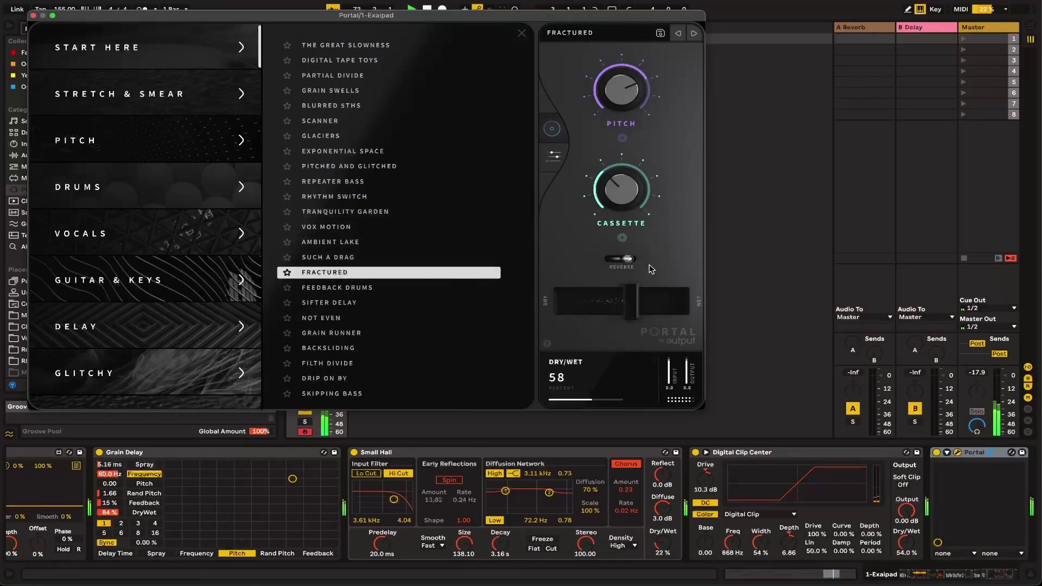
pyautogui.click(621, 260)
pyautogui.moveTo(629, 305); pyautogui.dragTo(604, 304)
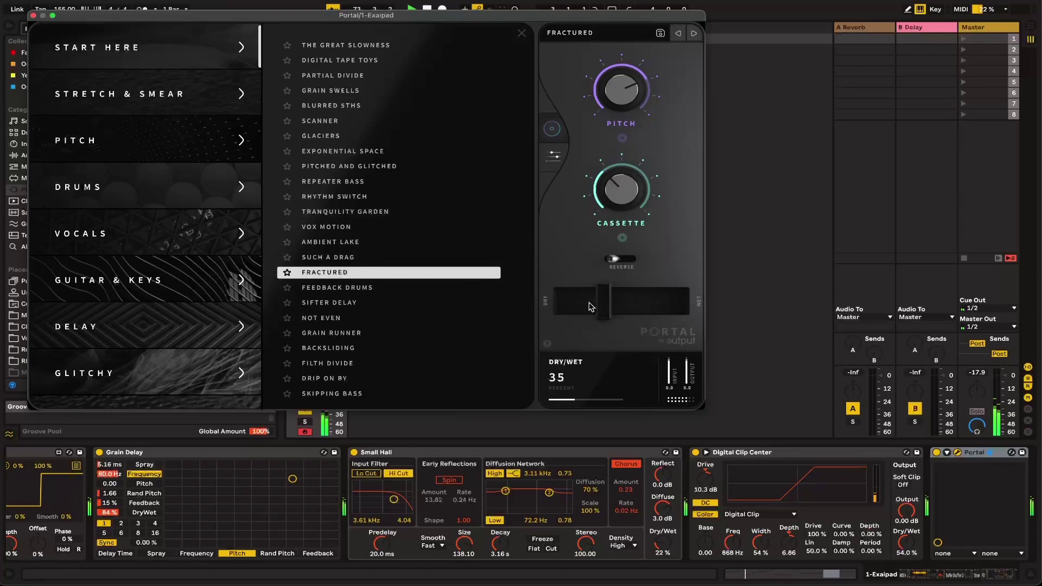
# - Load Portal's Grain Runner preset, set Dry/Wet to 45 percent and close the plug-in window
pyautogui.click(436, 333)
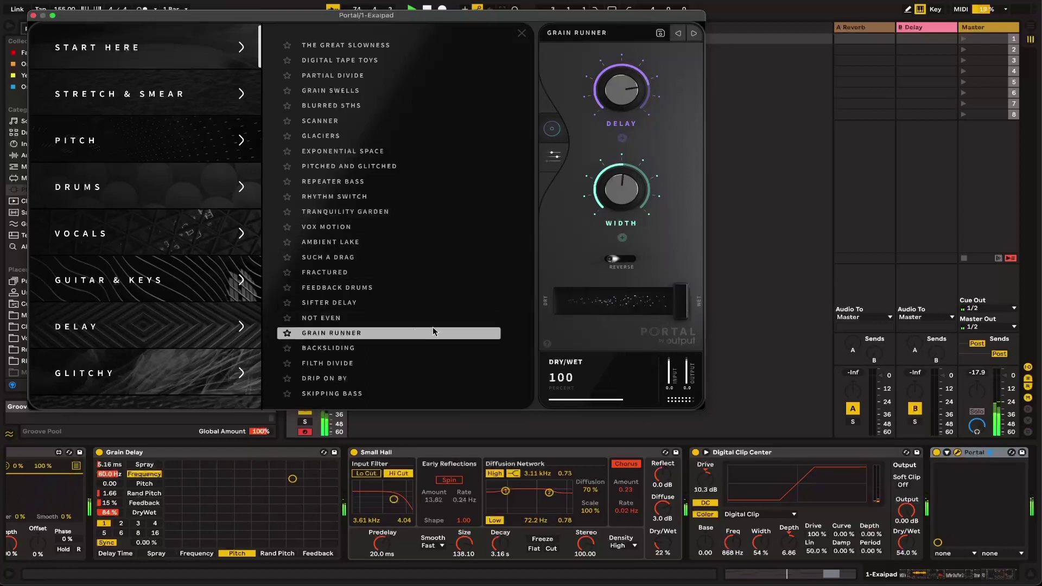
pyautogui.moveTo(679, 306); pyautogui.dragTo(614, 312)
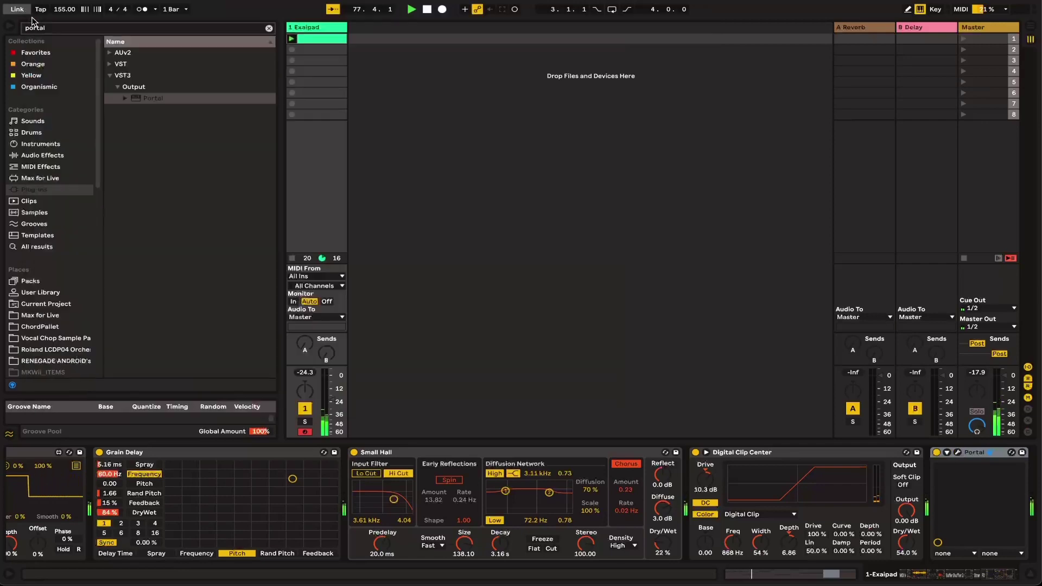
pyautogui.click(33, 15)
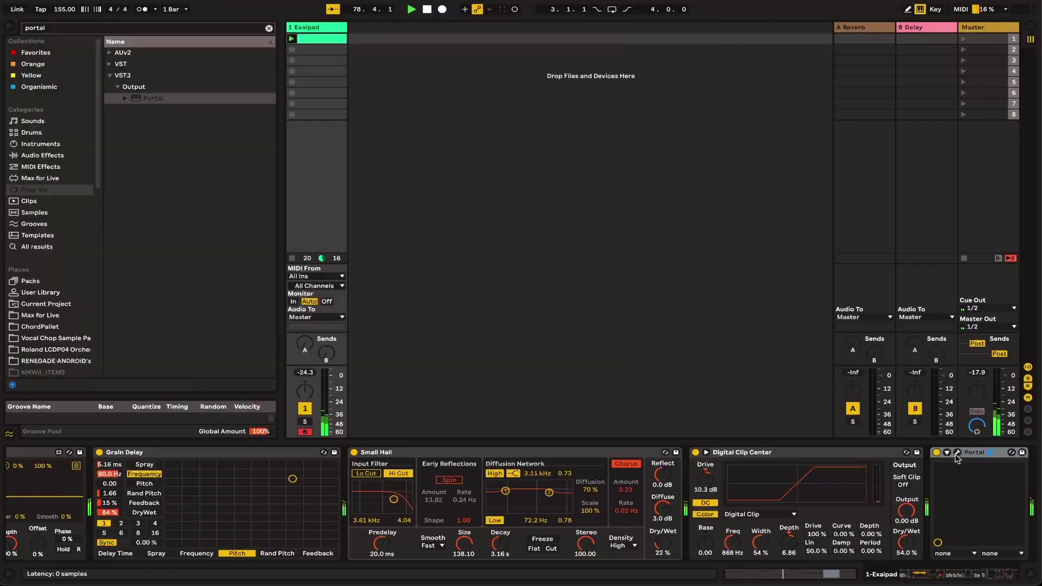
# - Try Portal before Small Hall and between Small Hall and Digital Clip Center, and delete it from the chain
pyautogui.moveTo(956, 454); pyautogui.dragTo(415, 496)
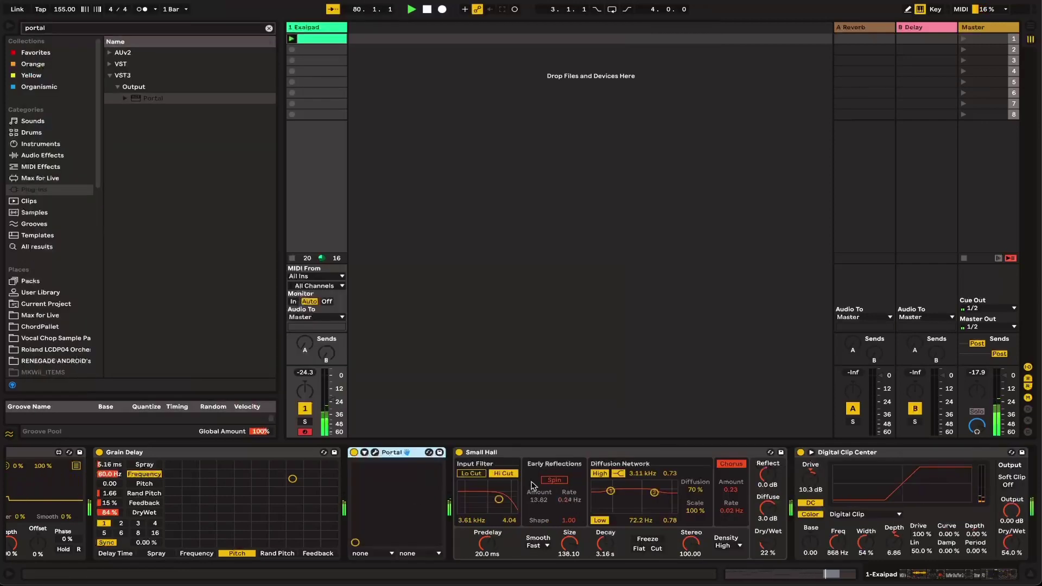
pyautogui.moveTo(397, 456); pyautogui.dragTo(689, 479)
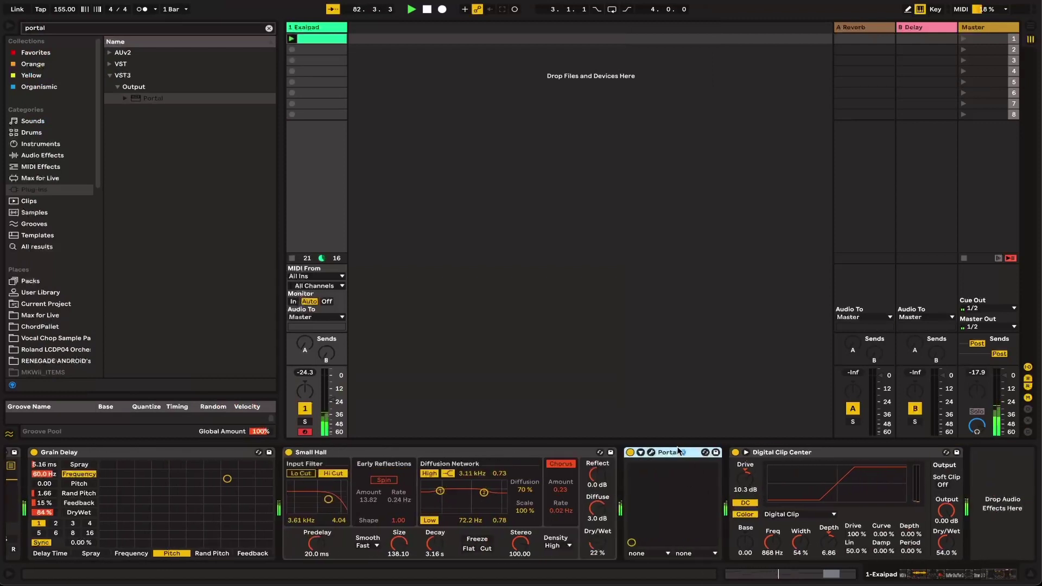
pyautogui.press('Delete')
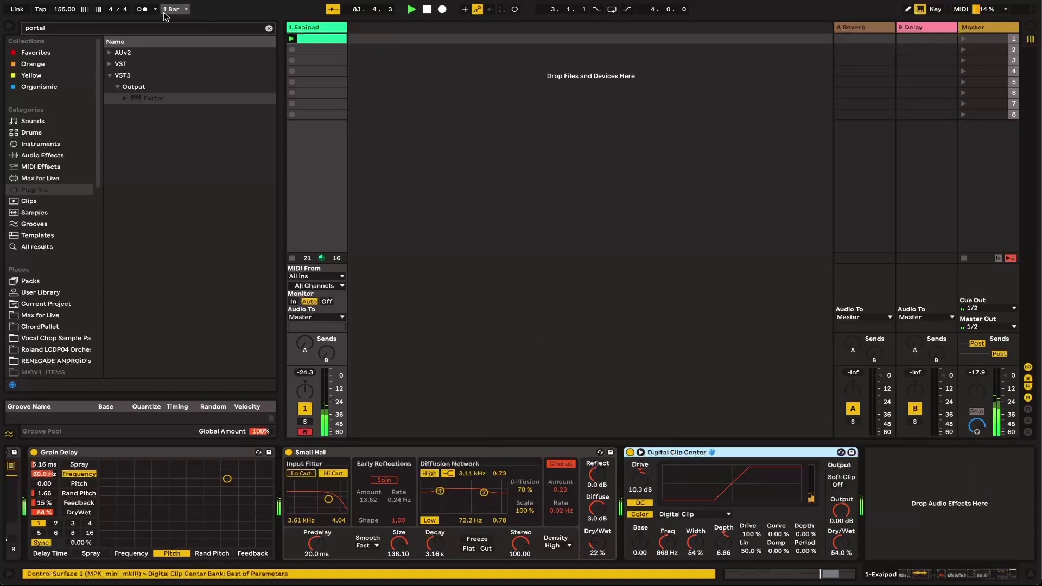
# - Copy Grain Delay to the end of the chain and set the copy's DryWet to 42% and Delay Time to 3
pyautogui.click(170, 456)
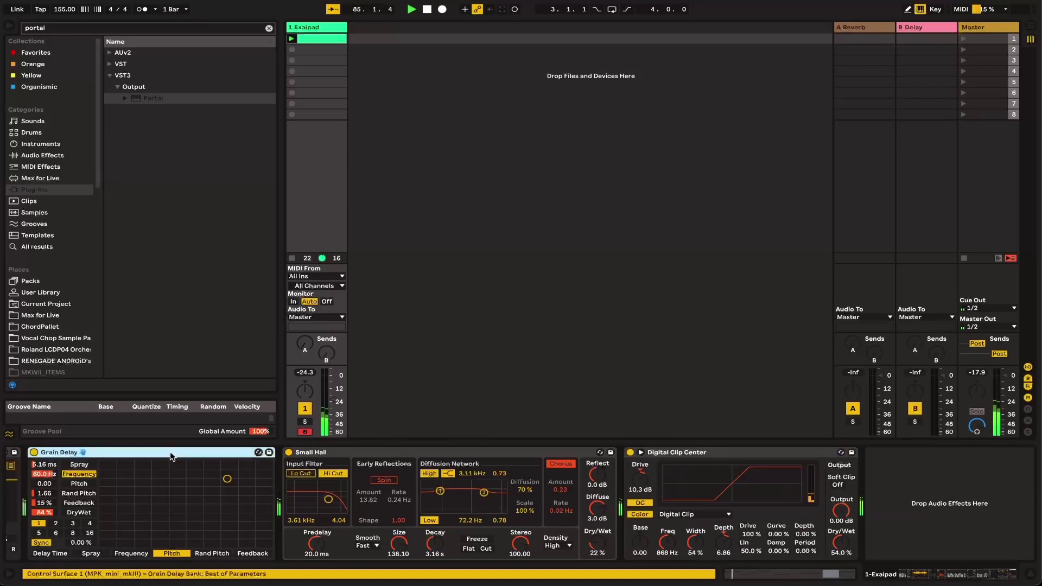
pyautogui.click(886, 469)
pyautogui.press('super+v')
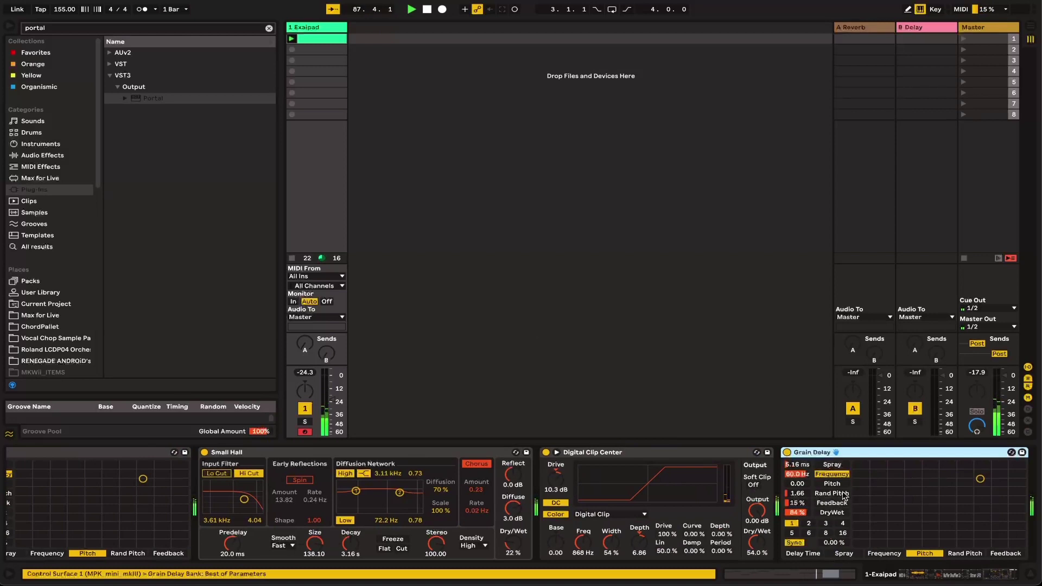
pyautogui.moveTo(808, 513); pyautogui.dragTo(807, 523)
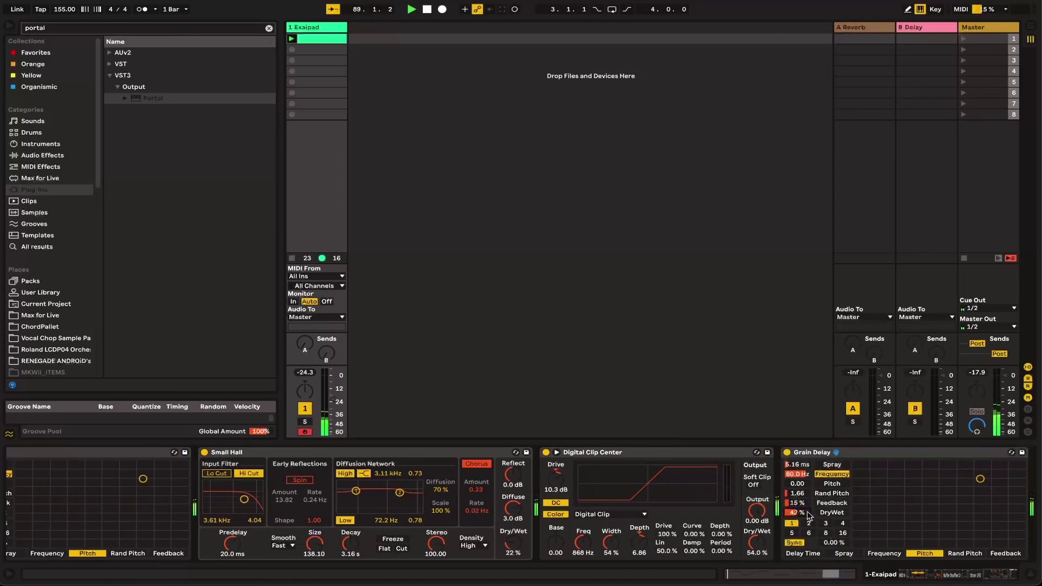
pyautogui.click(826, 523)
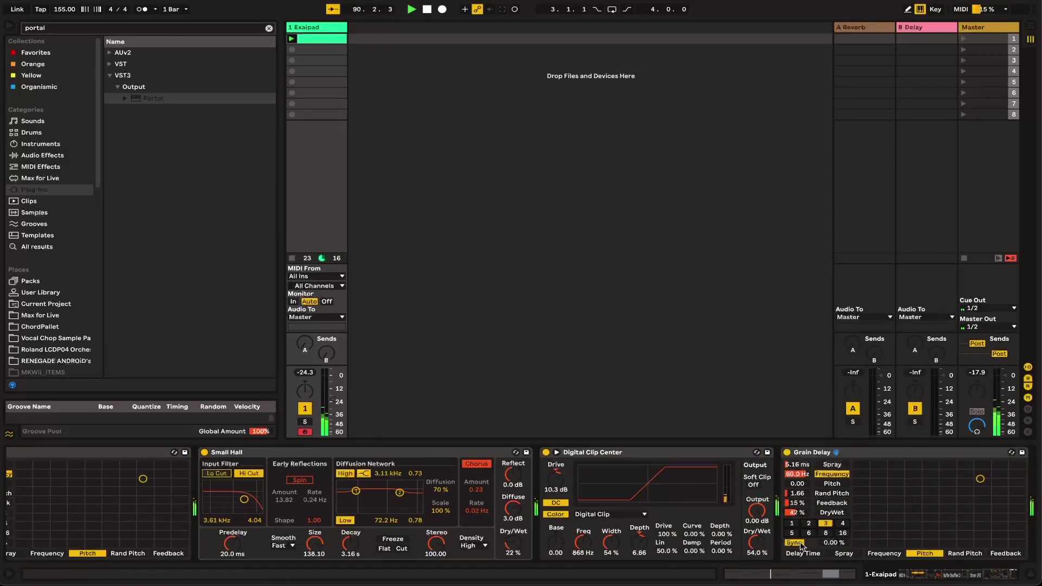
# - Set Digital Clip Center's Dry/Wet to 34.9% and its Drive to 6.75 dB
pyautogui.hscroll(1, 836, 543)
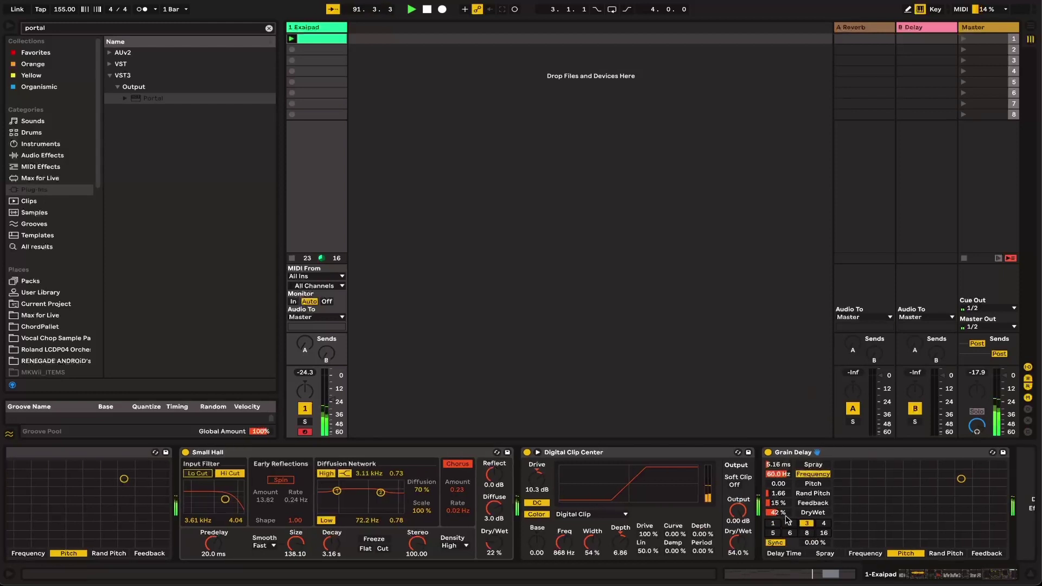
pyautogui.moveTo(751, 549); pyautogui.dragTo(750, 554)
pyautogui.click(537, 478)
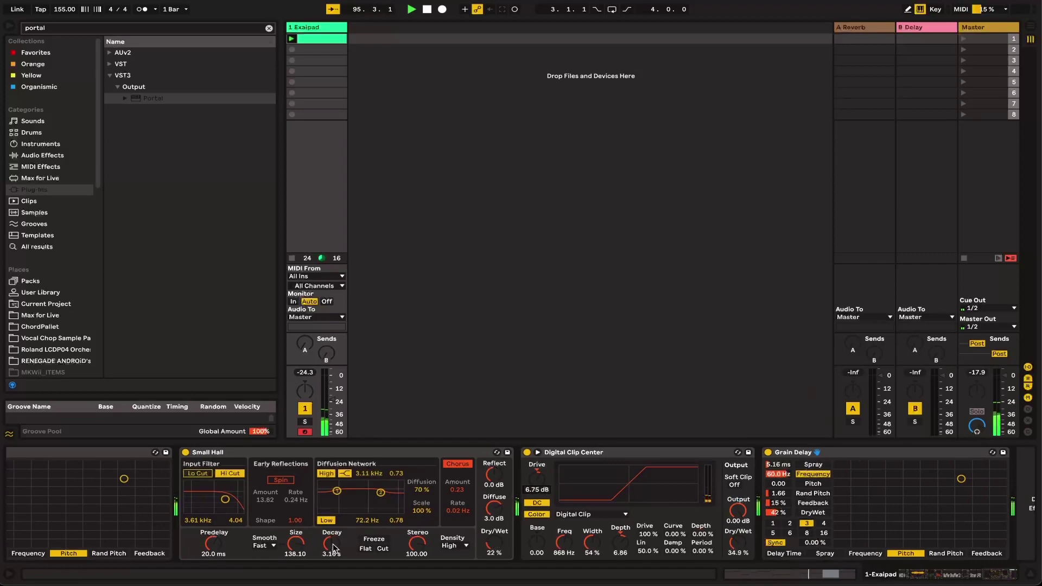
pyautogui.hscroll(-10, 417, 547)
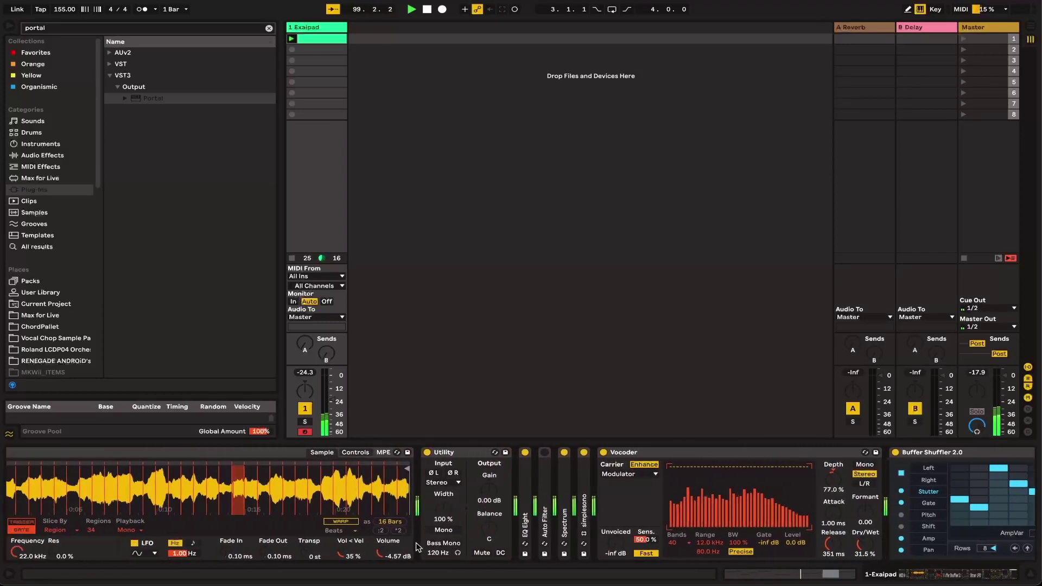
pyautogui.hscroll(10, 417, 547)
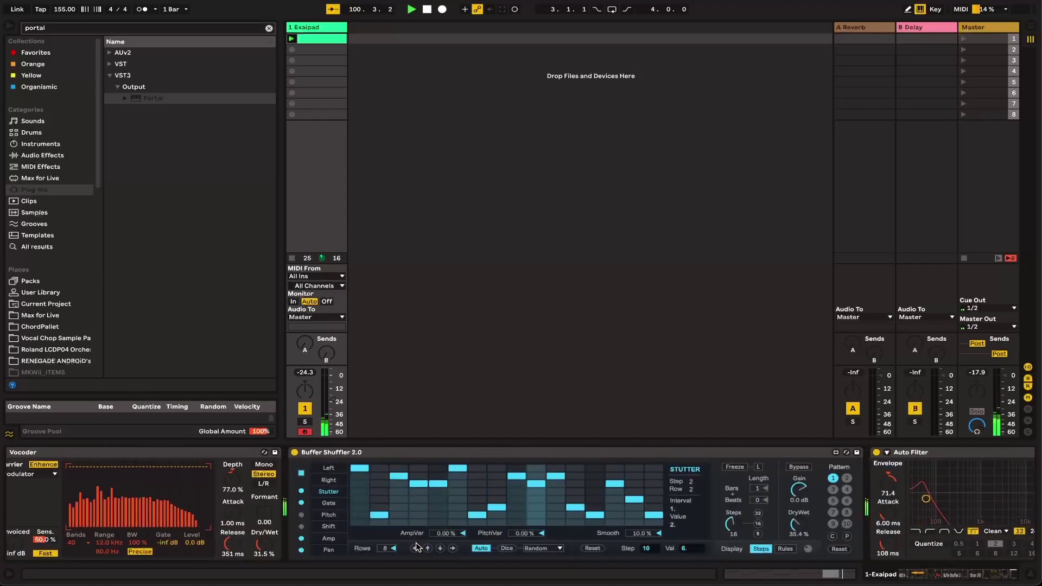
pyautogui.hscroll(5, 416, 543)
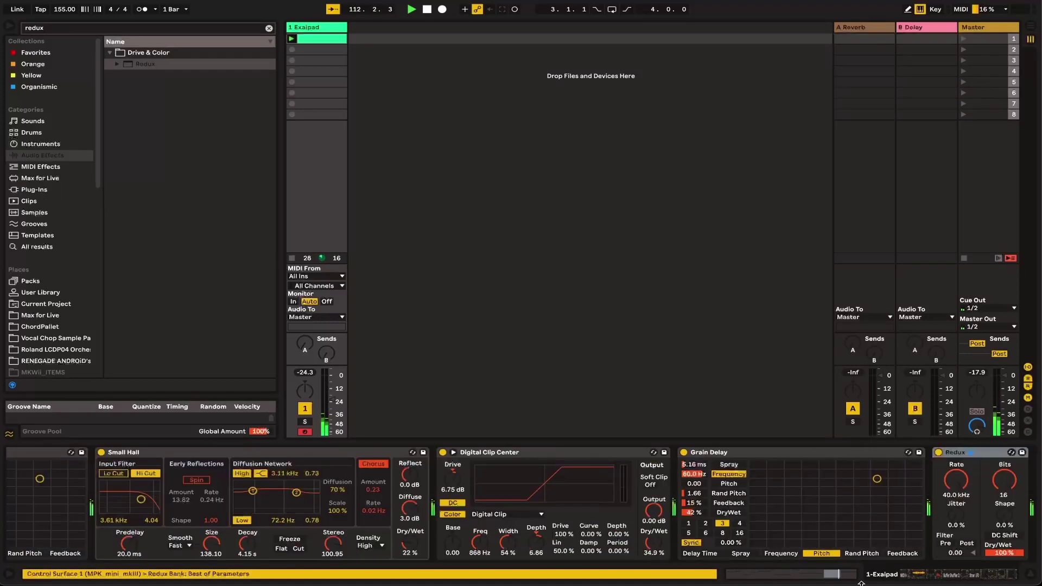
# - Set Redux's Rate to 21.8 kHz, Jitter to 3.3%, Bits to 11 and Dry/Wet to 70%, and move it before the last Grain Delay
pyautogui.hscroll(1, 896, 542)
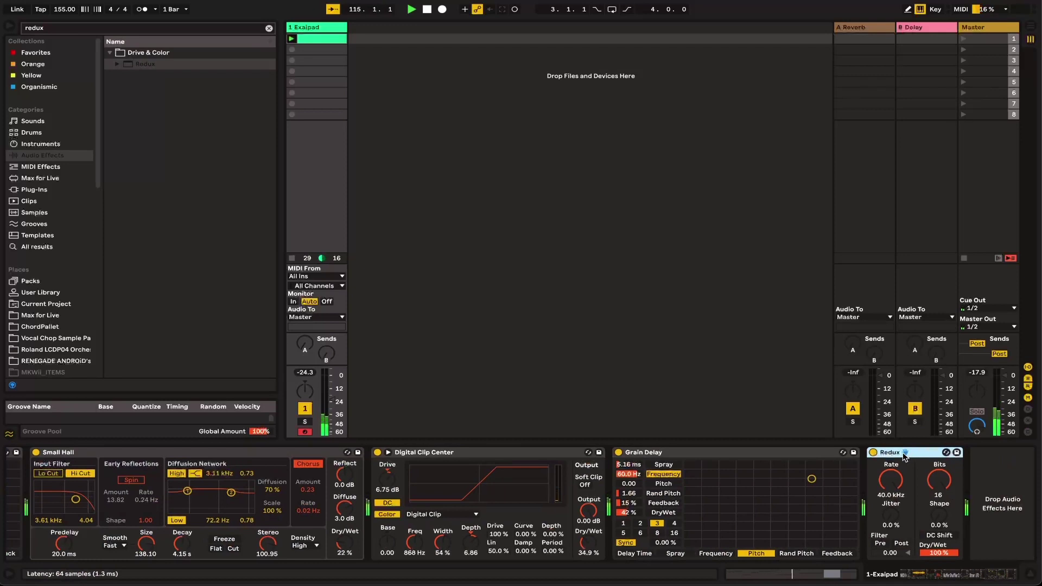
pyautogui.moveTo(893, 514); pyautogui.dragTo(894, 511)
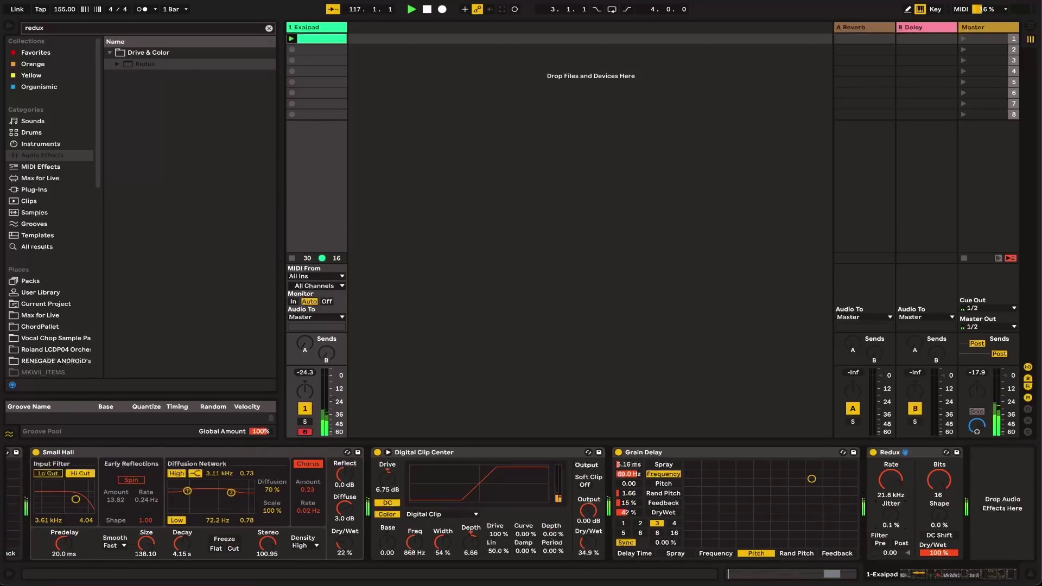
pyautogui.moveTo(940, 552); pyautogui.dragTo(939, 554)
pyautogui.moveTo(923, 453); pyautogui.dragTo(625, 486)
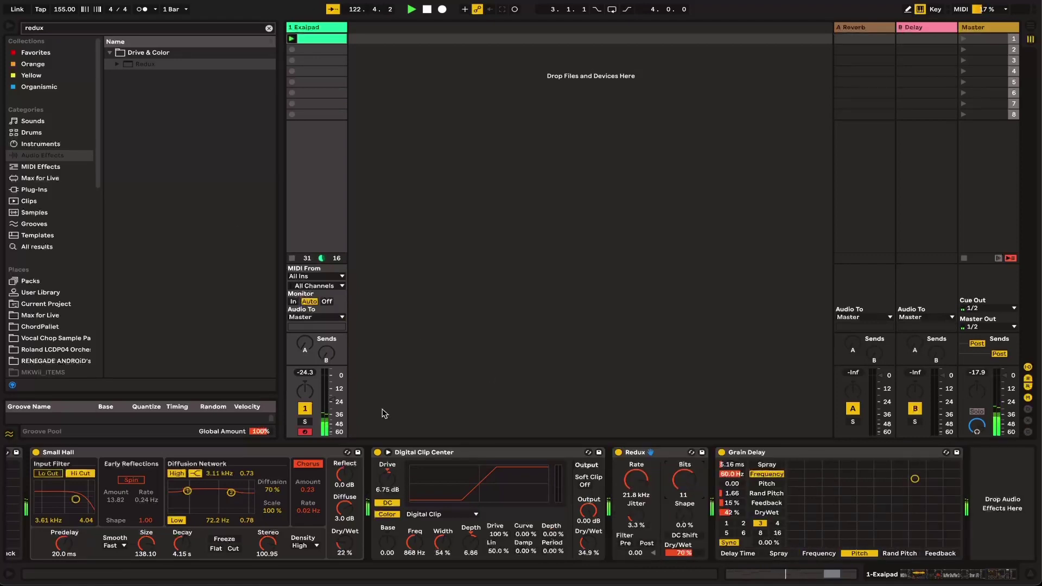
# - Collapse the first Grain Delay, Small Hall and Digital Clip Center so that the LFO and Redux are visible together
pyautogui.hscroll(-15, 505, 536)
pyautogui.doubleClick(656, 455)
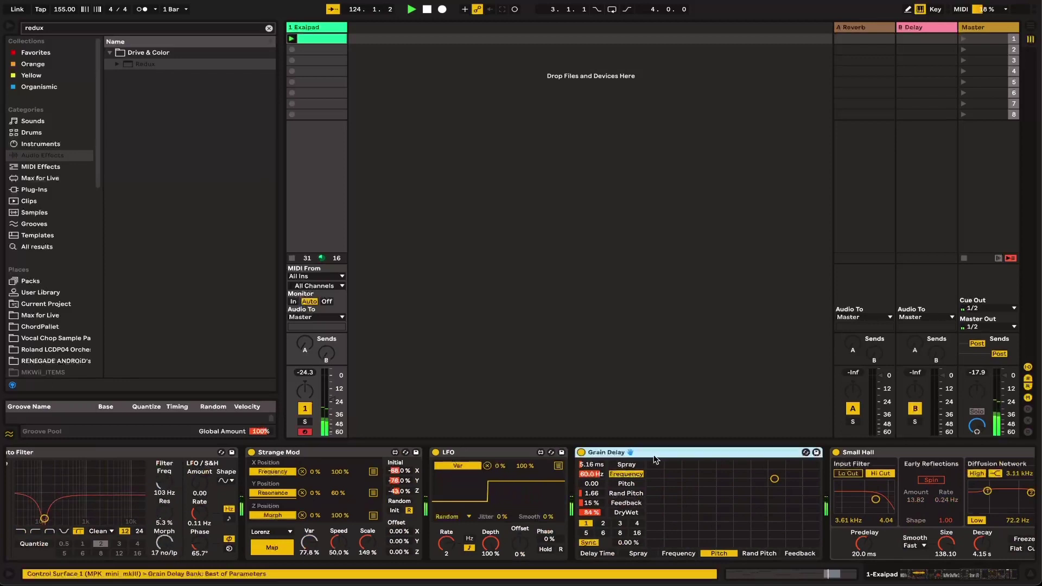
pyautogui.doubleClick(672, 455)
pyautogui.doubleClick(671, 455)
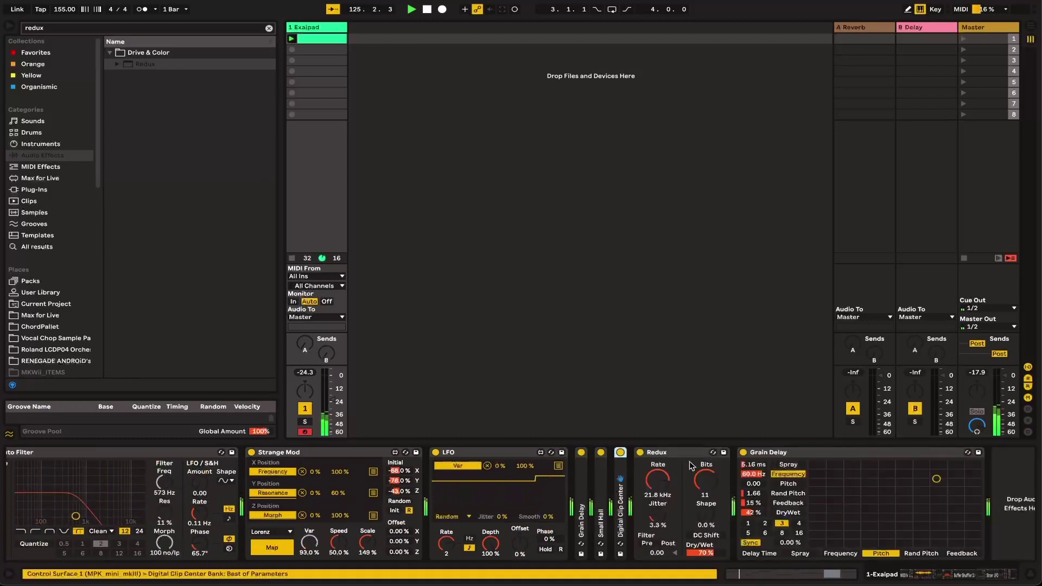
# - Map a second LFO target to Redux's Rate with a minimum of 27%, and turn on Redux's DC Shift
pyautogui.click(558, 466)
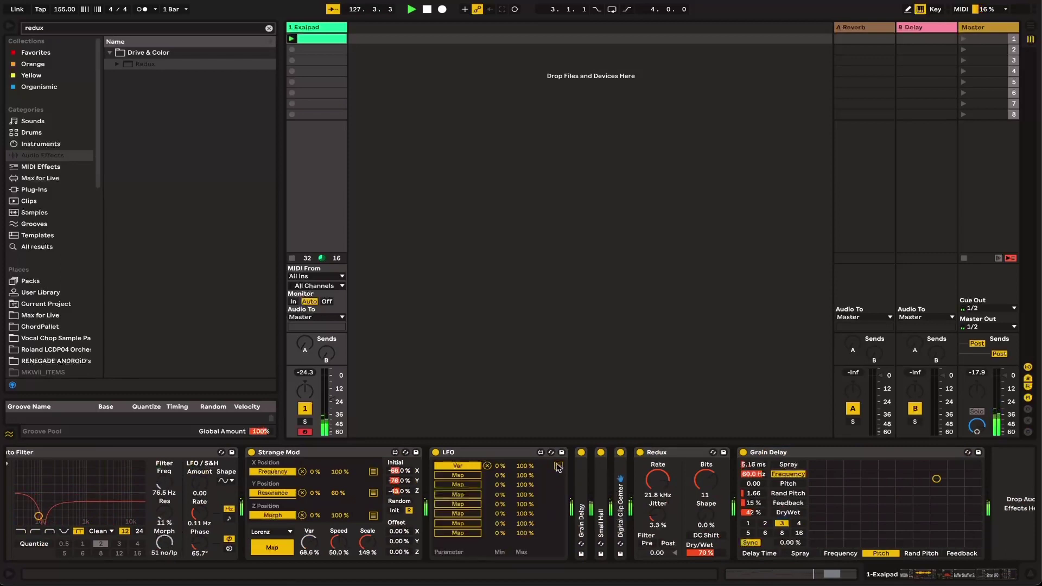
pyautogui.click(466, 476)
pyautogui.click(657, 479)
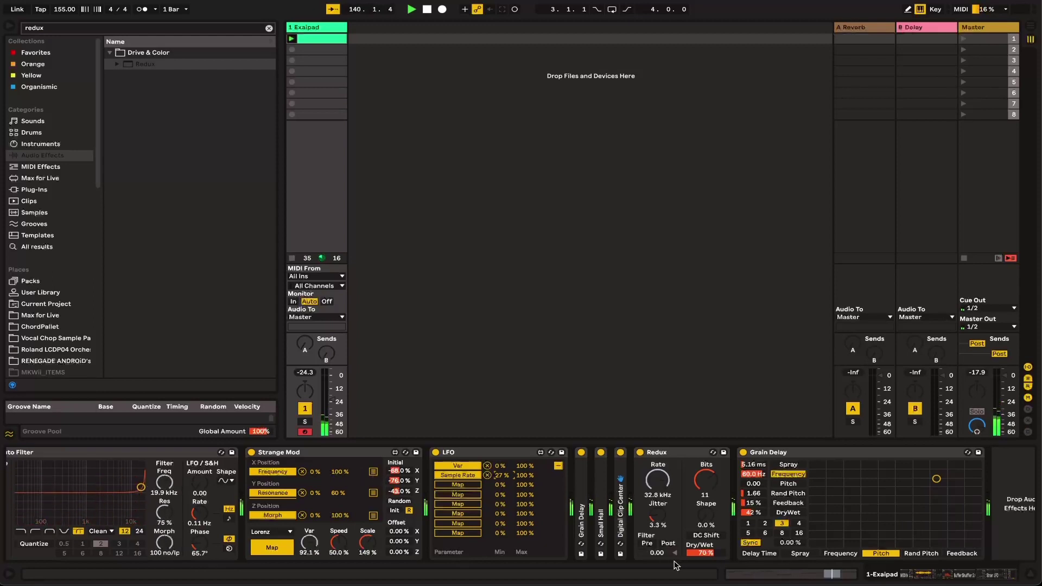
pyautogui.click(706, 536)
# - Map an additional target of Strange Mod's X Position to Redux's Shape
pyautogui.click(373, 474)
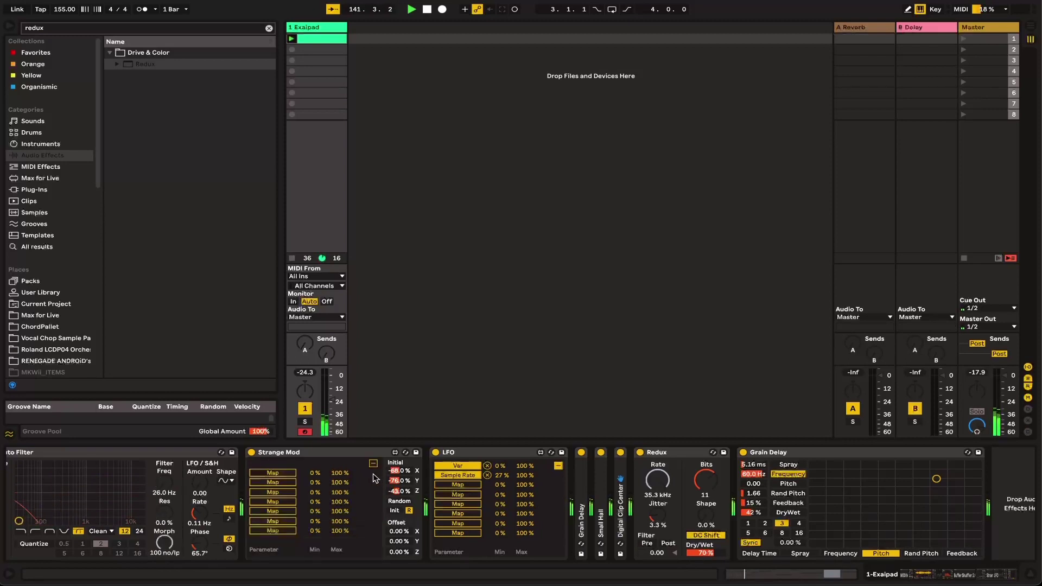
pyautogui.click(281, 472)
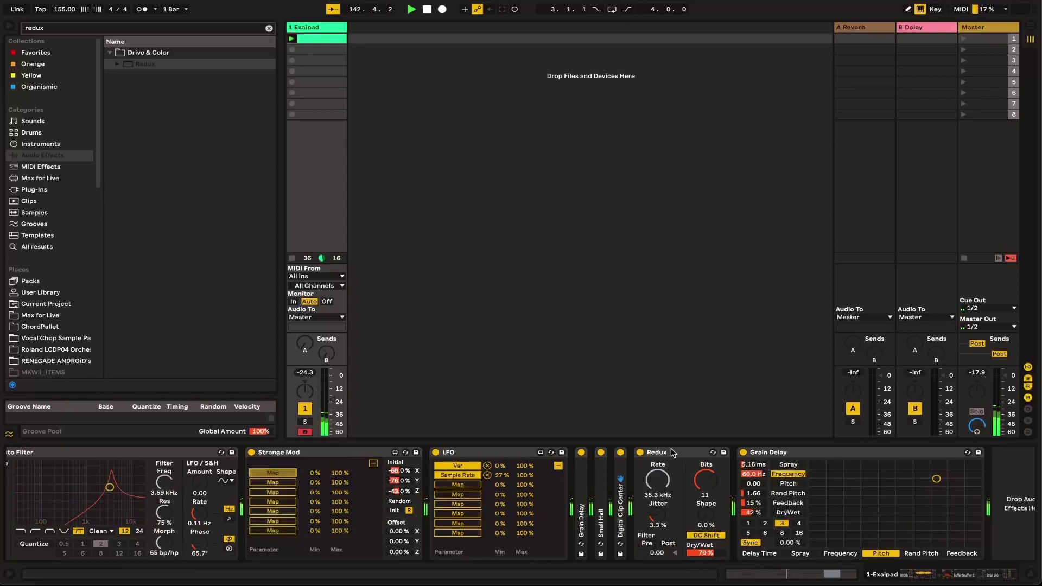
pyautogui.click(707, 519)
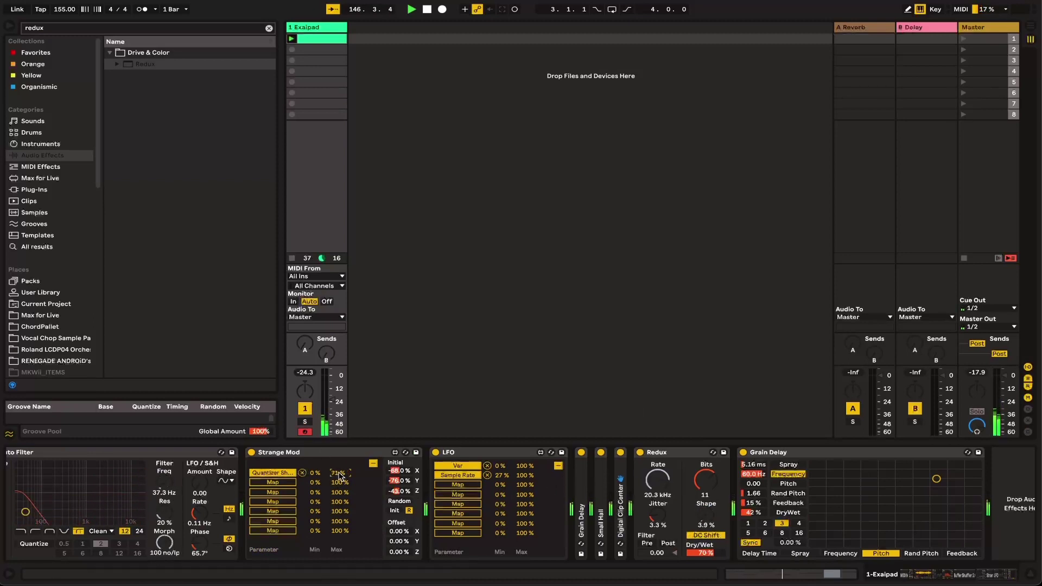
# - Map another Strange Mod X Position target to Redux's Jitter with a 56% maximum, and set Redux's Dry/Wet to 56%
pyautogui.click(273, 483)
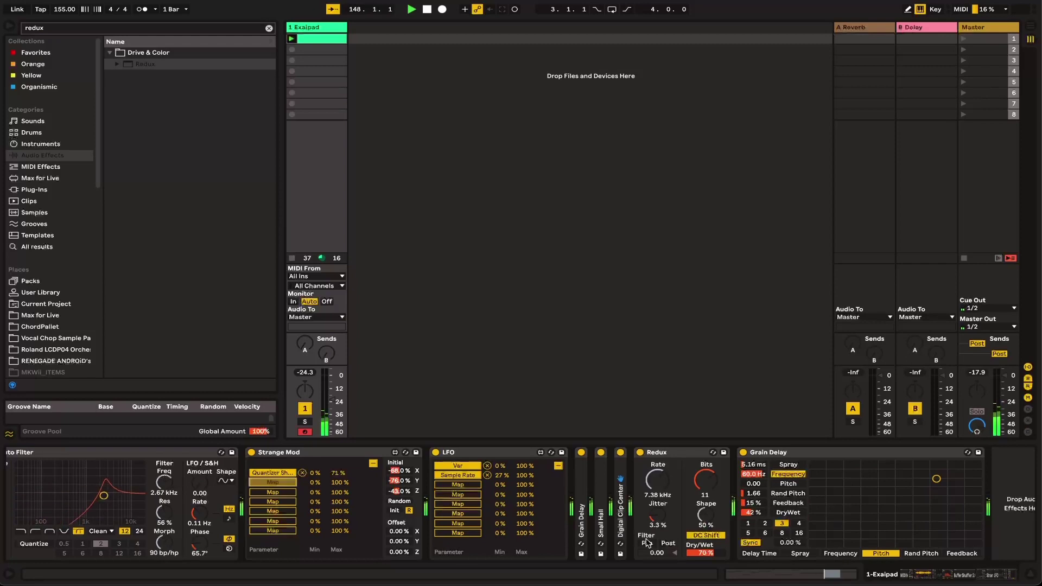
pyautogui.click(658, 513)
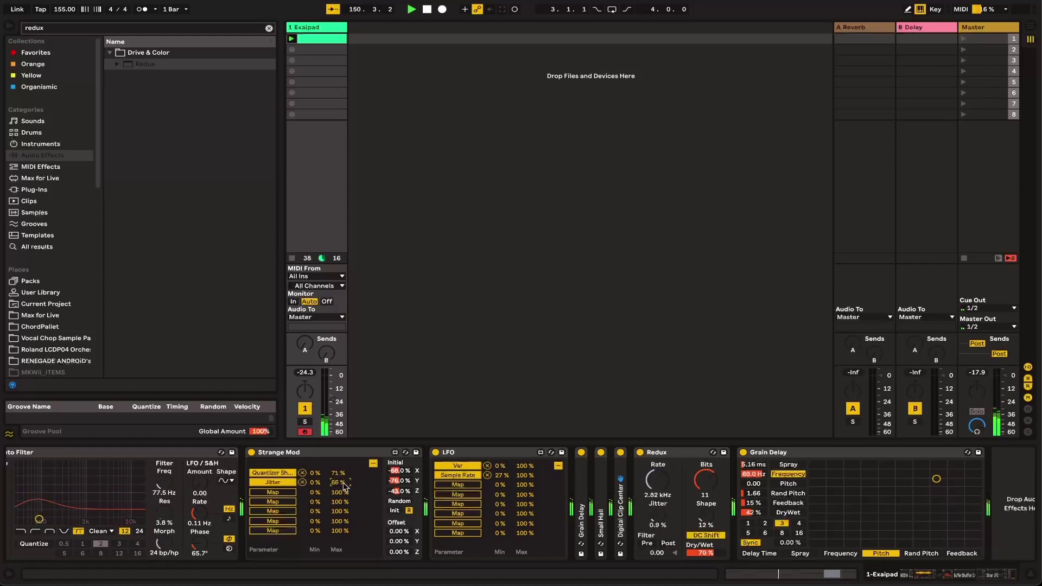
pyautogui.click(558, 466)
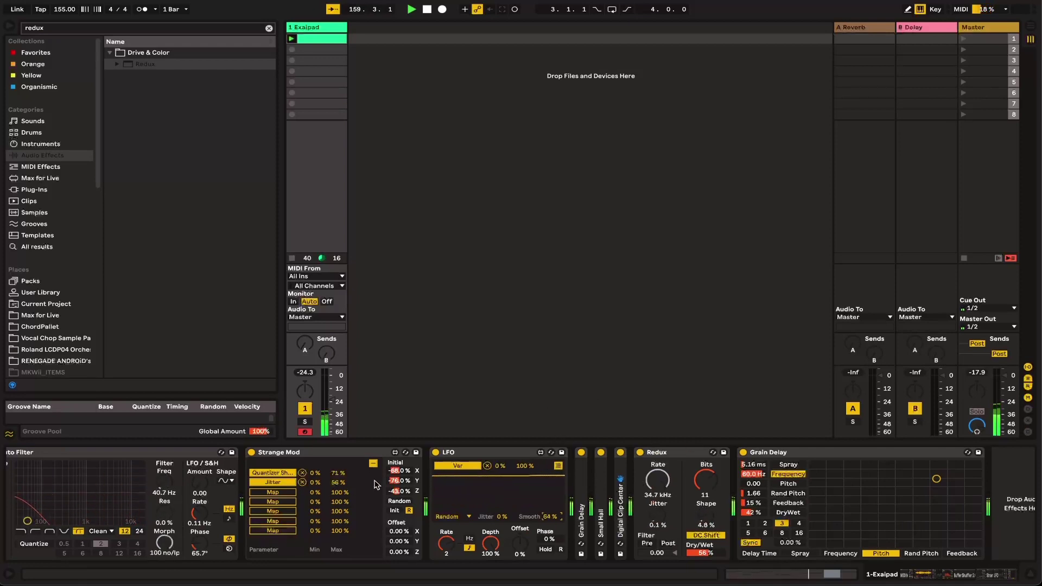
# - Close Strange Mod's target list and set its Scale to 199%
pyautogui.click(373, 465)
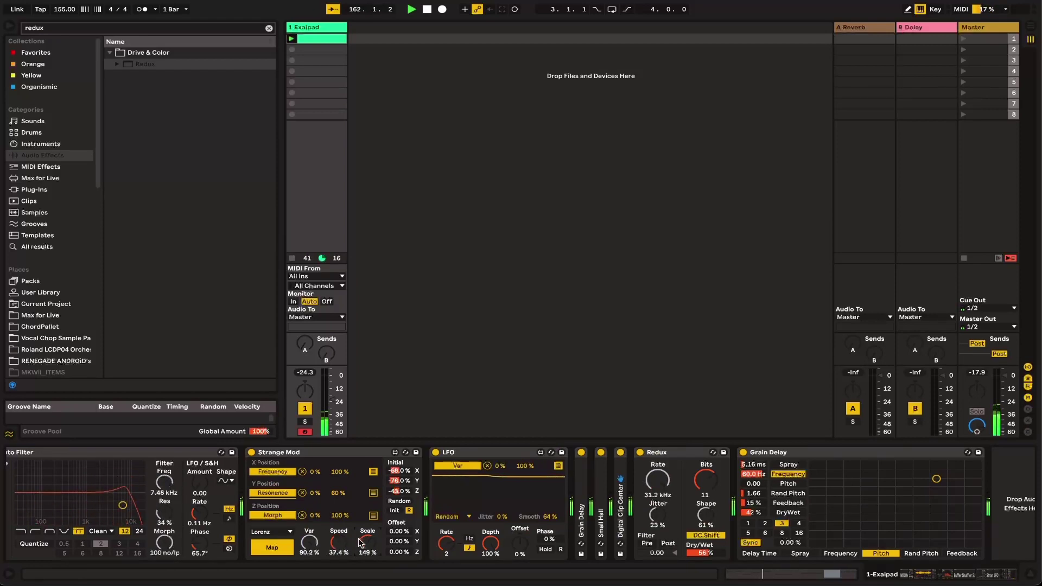
pyautogui.moveTo(367, 536); pyautogui.dragTo(369, 514)
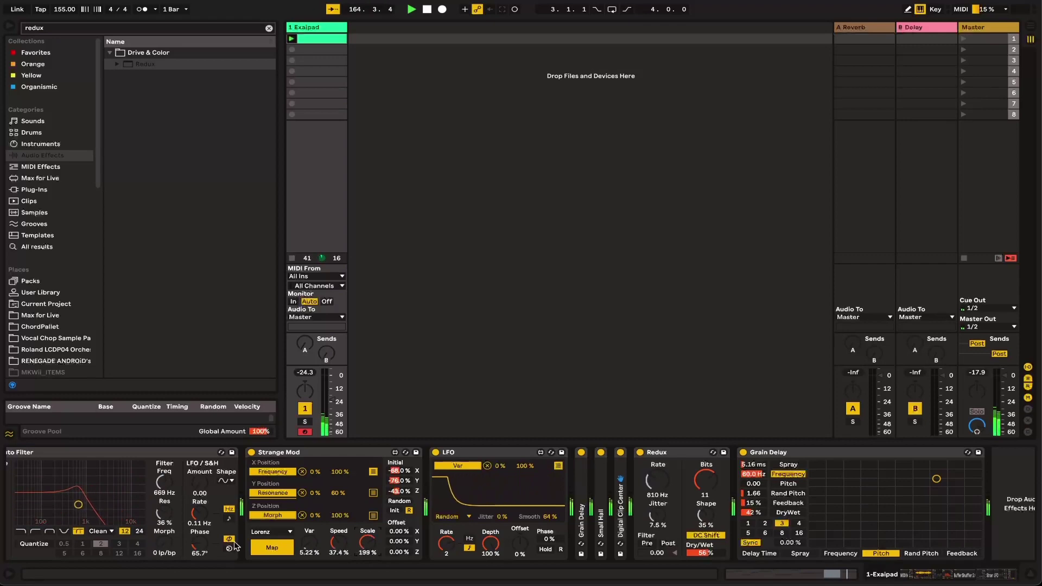
# - Find EQ Eight in the browser and add it at the end of the device chain
pyautogui.hscroll(-6, 235, 546)
pyautogui.hscroll(3, 234, 546)
pyautogui.hscroll(-10, 661, 533)
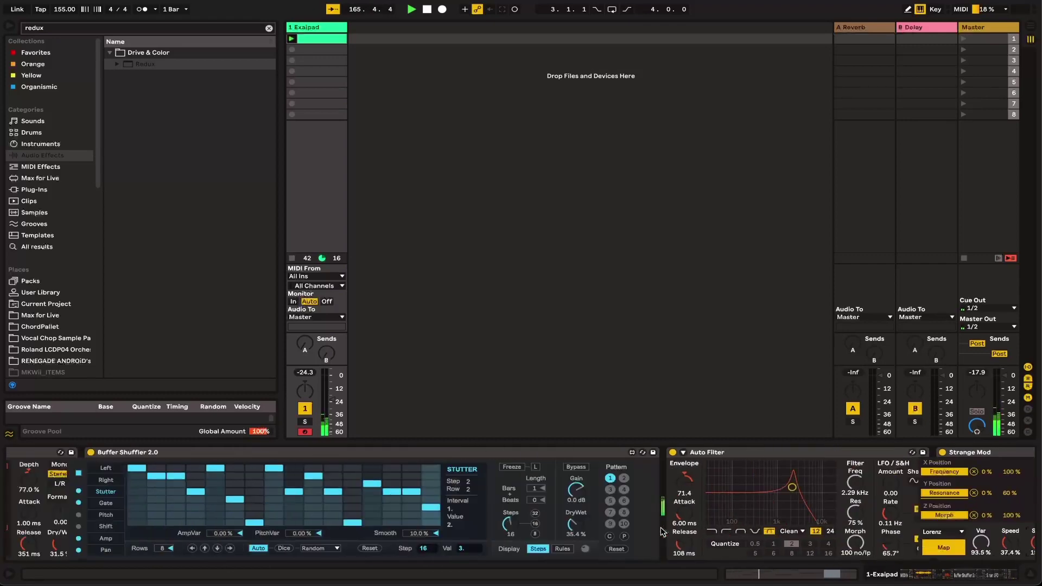
pyautogui.hscroll(8, 661, 531)
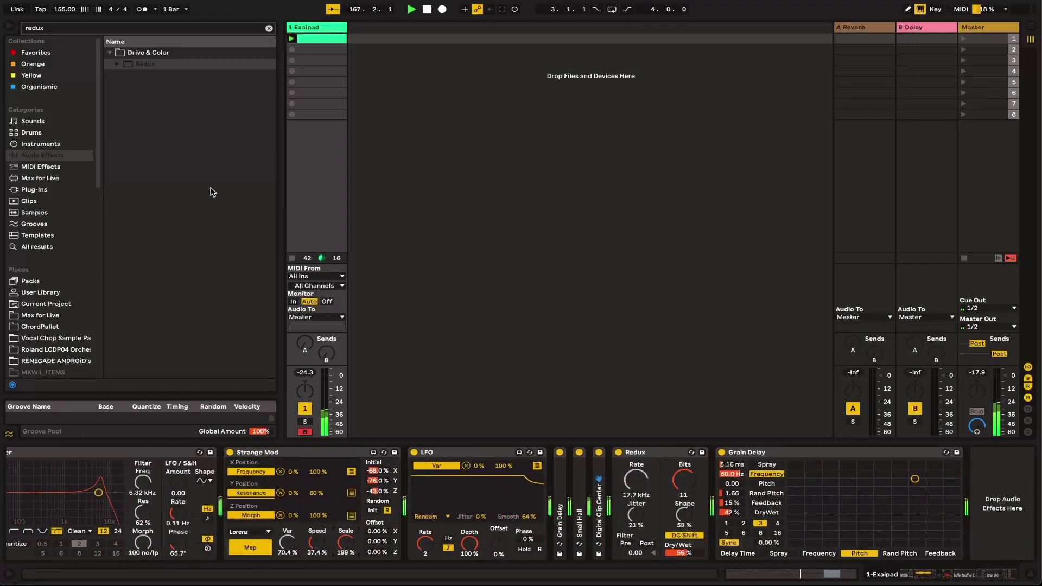
pyautogui.hotkey('ctrl', 'f')
pyautogui.write('eight')
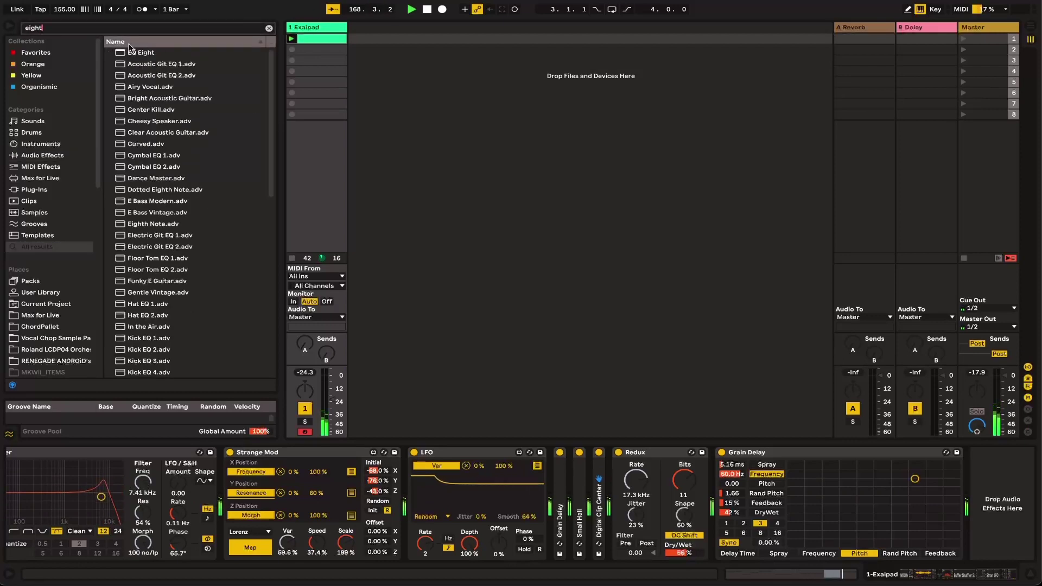
pyautogui.doubleClick(133, 51)
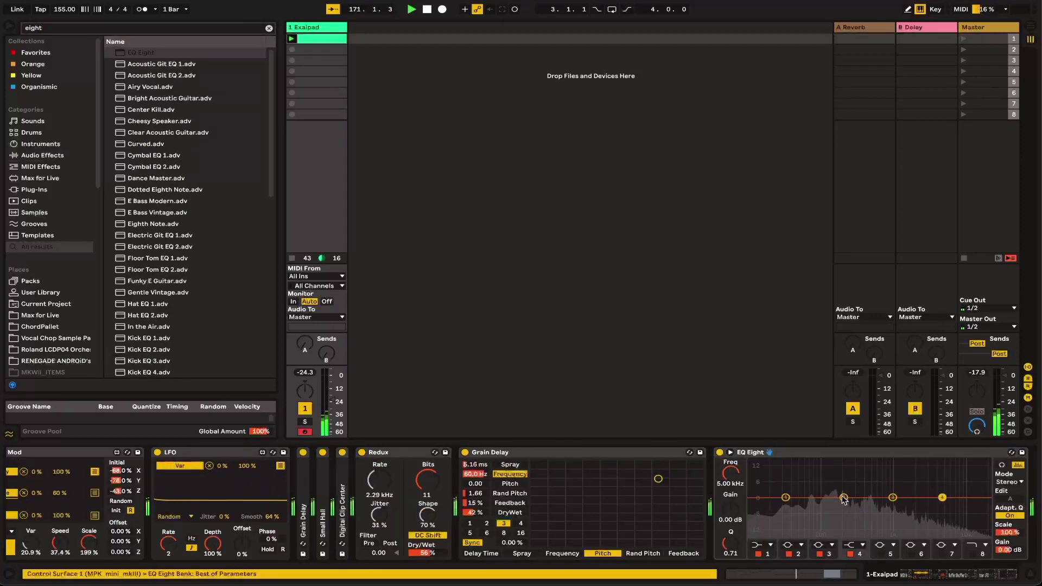
# - In EQ Eight, cut bands 2 and 3 slightly and boost band 1 by 1.36 dB at 30.3 Hz
pyautogui.moveTo(843, 498); pyautogui.dragTo(891, 500)
pyautogui.click(786, 498)
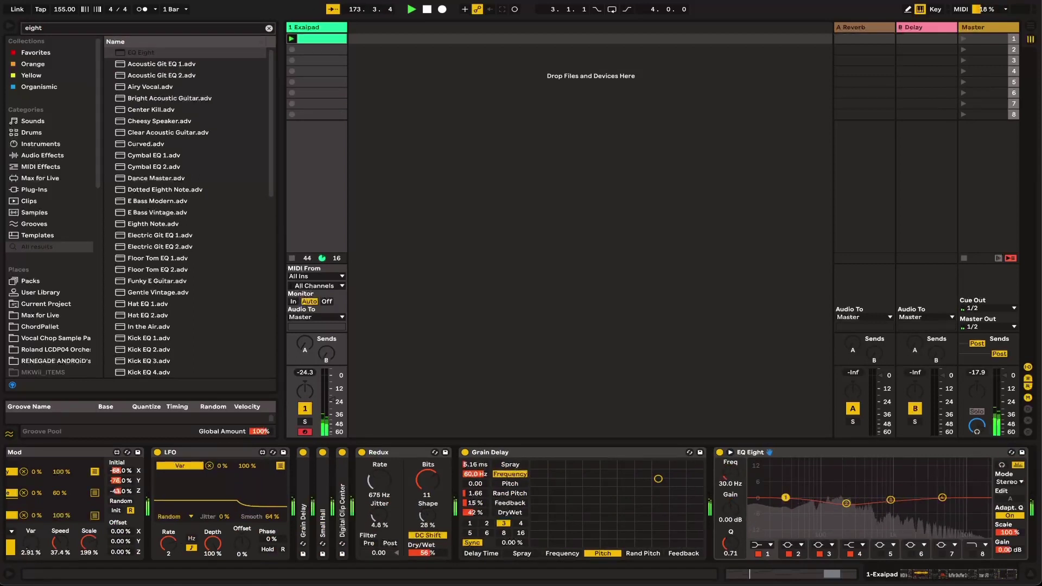
pyautogui.moveTo(786, 498); pyautogui.dragTo(787, 495)
# - Find Vocoder in the browser and add it after EQ Eight
pyautogui.hotkey('ctrl', 'f')
pyautogui.write('vi')
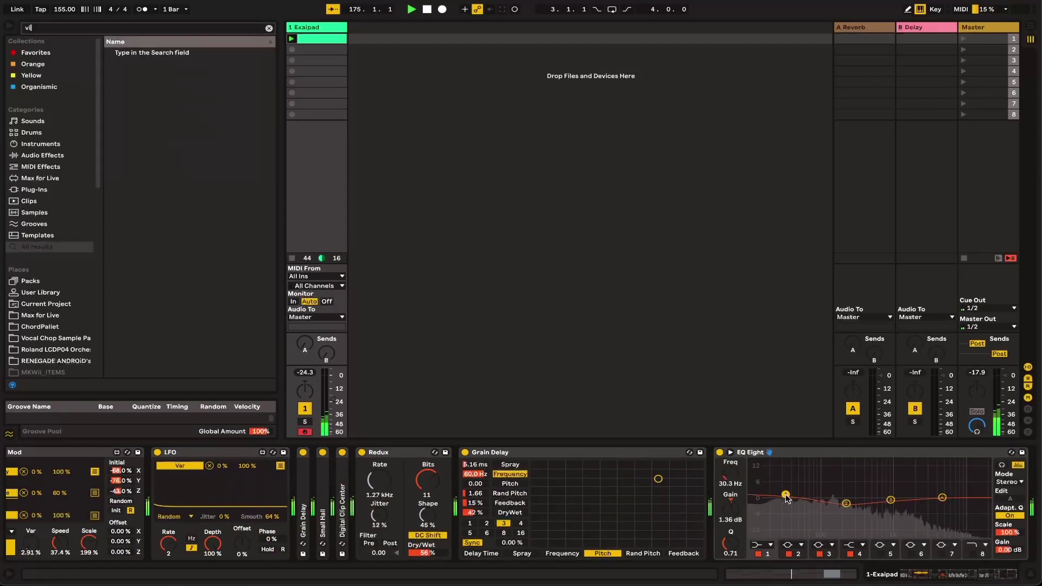
pyautogui.press('BackSpace')
pyautogui.press('BackSpace')
pyautogui.write('vocoder')
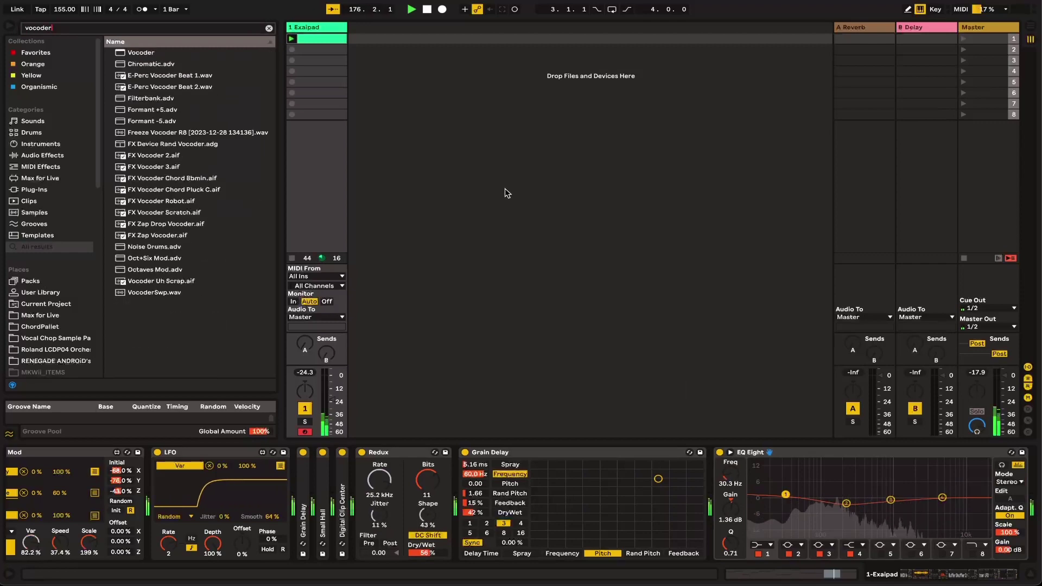
pyautogui.press('Down')
pyautogui.press('Return')
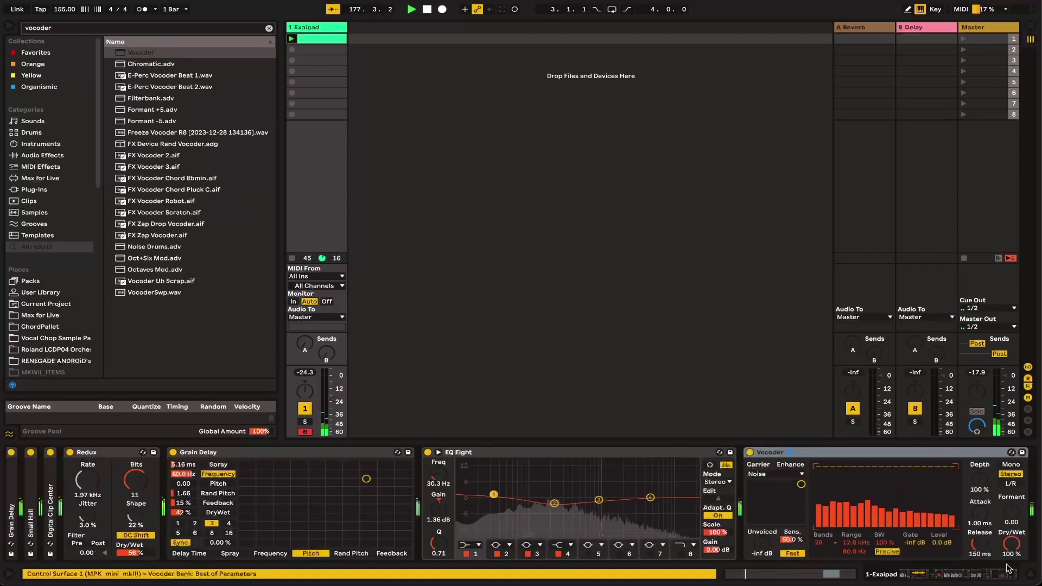
# - Set the new Vocoder to Modulator carrier with Enhance on, 40 bands, Depth 67%, Unvoiced -26 dB and Dry/Wet 27%
pyautogui.moveTo(1008, 569); pyautogui.dragTo(1008, 583)
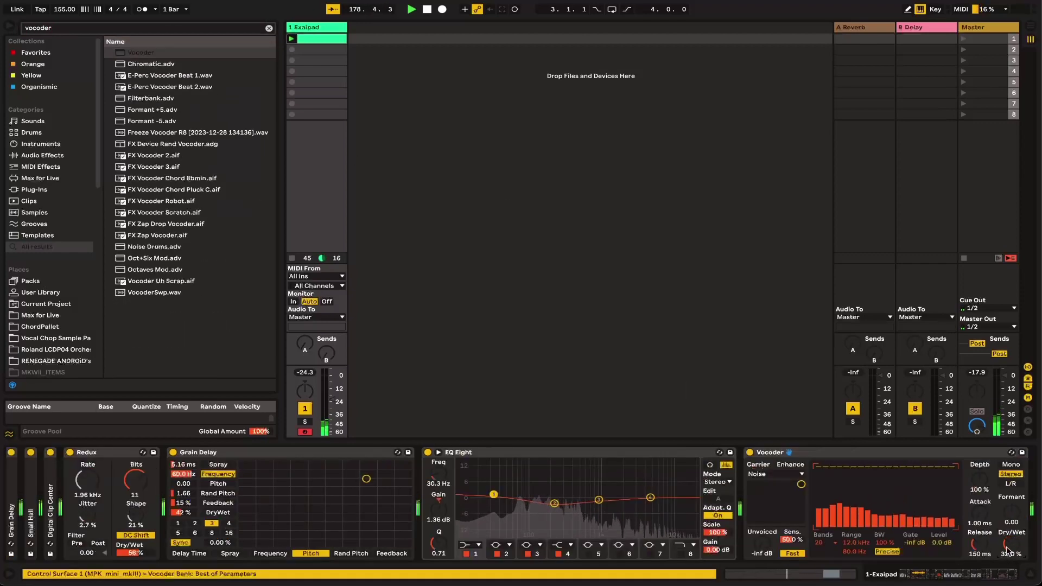
pyautogui.click(790, 465)
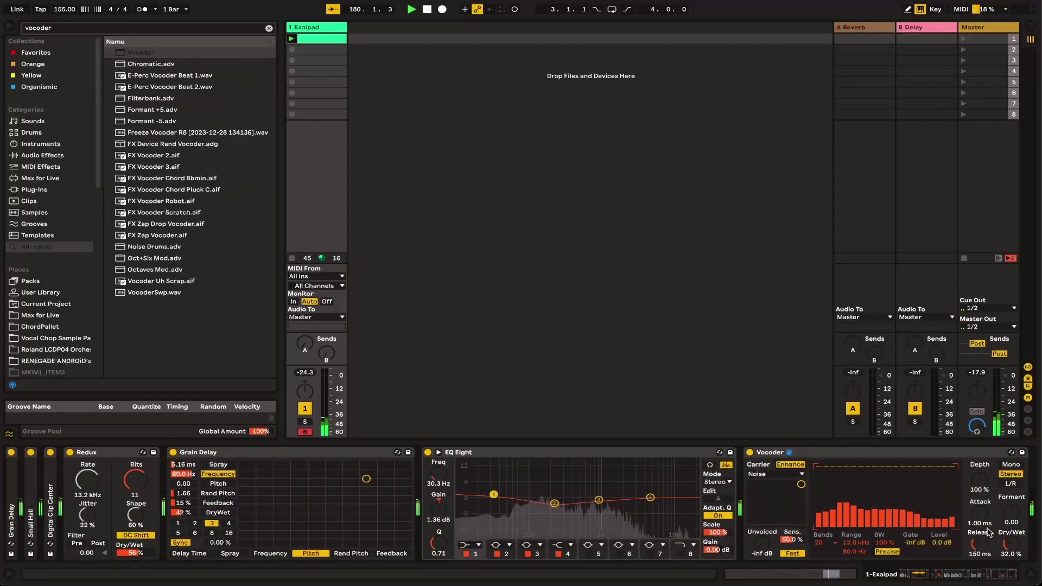
pyautogui.click(775, 474)
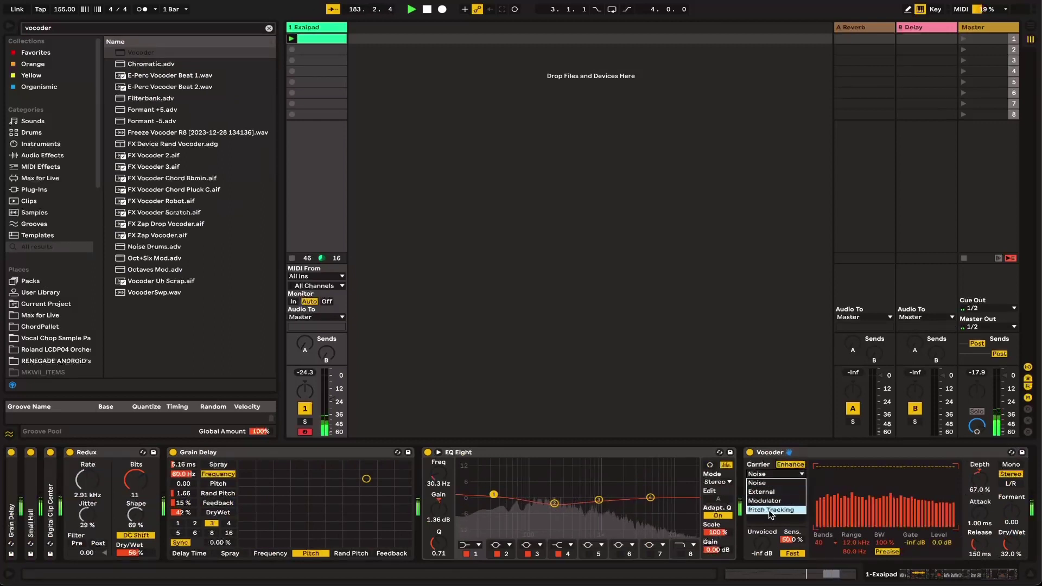
pyautogui.click(765, 501)
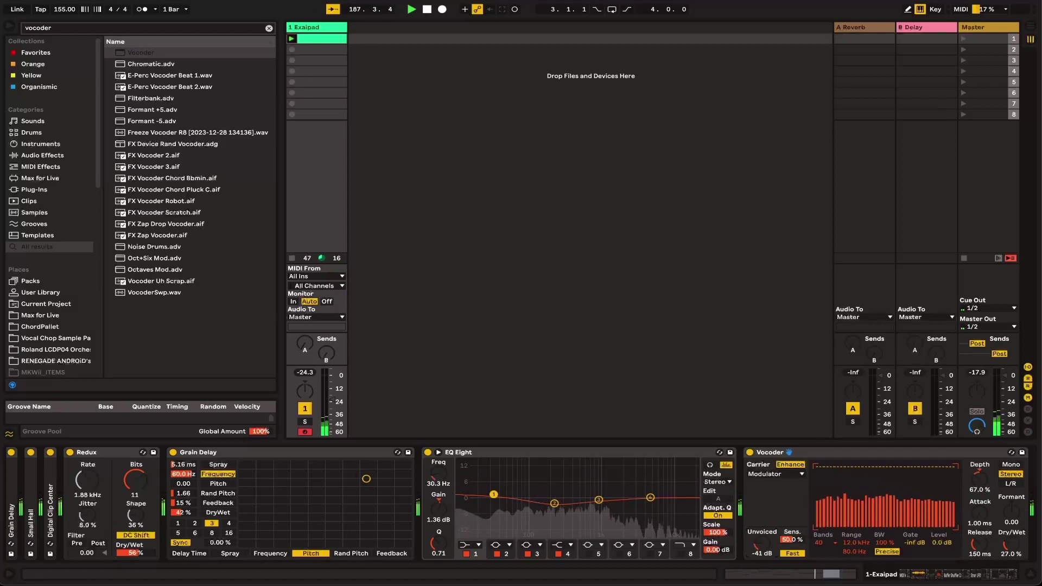
pyautogui.moveTo(756, 544); pyautogui.dragTo(756, 540)
# - Switch the last EQ Eight to L/R mode and boost the left channel's band 3 by 3.10 dB at 1.07 kHz
pyautogui.hscroll(2, 695, 504)
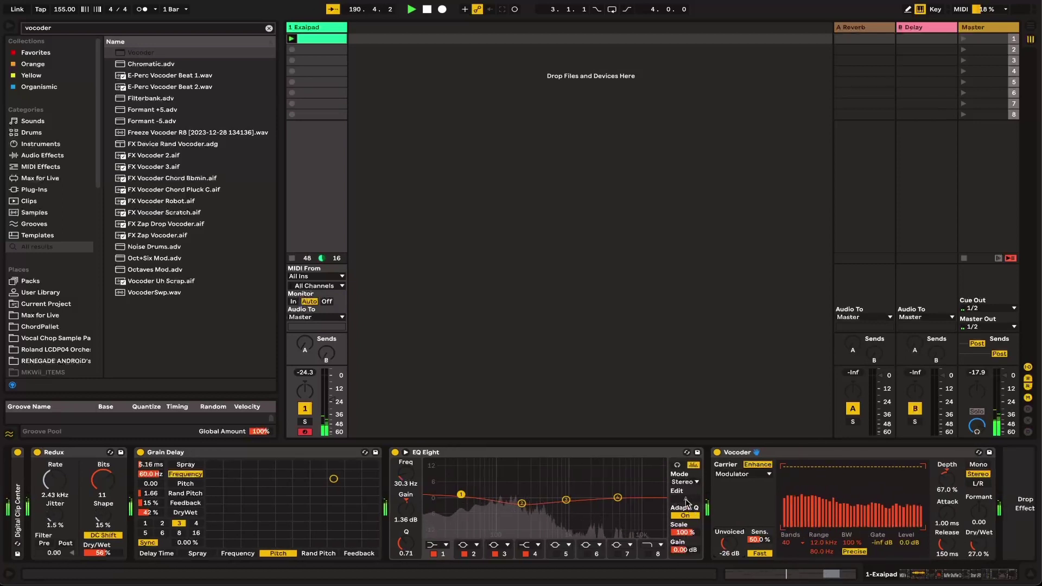
pyautogui.click(685, 482)
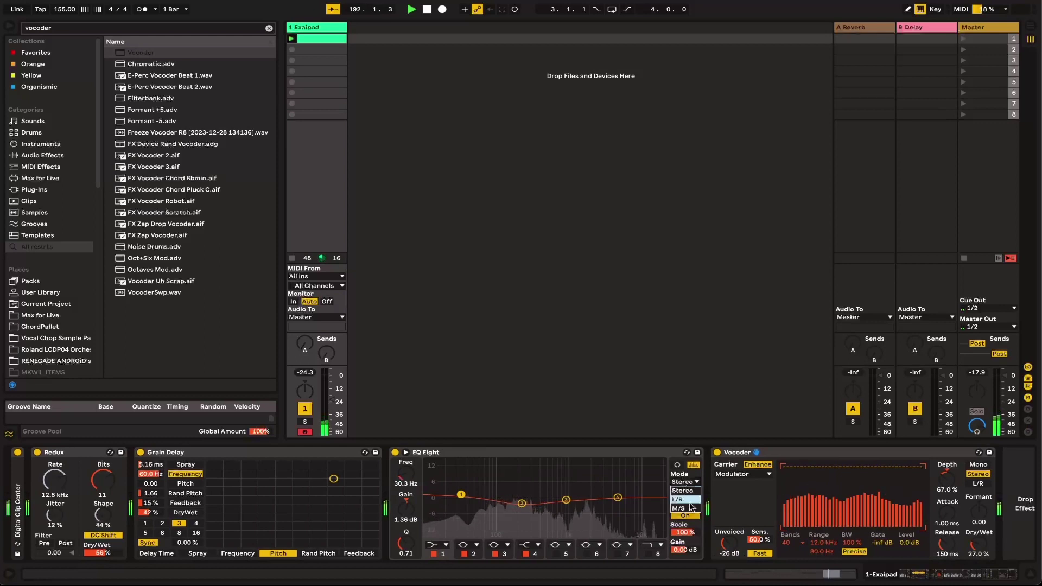
pyautogui.click(688, 501)
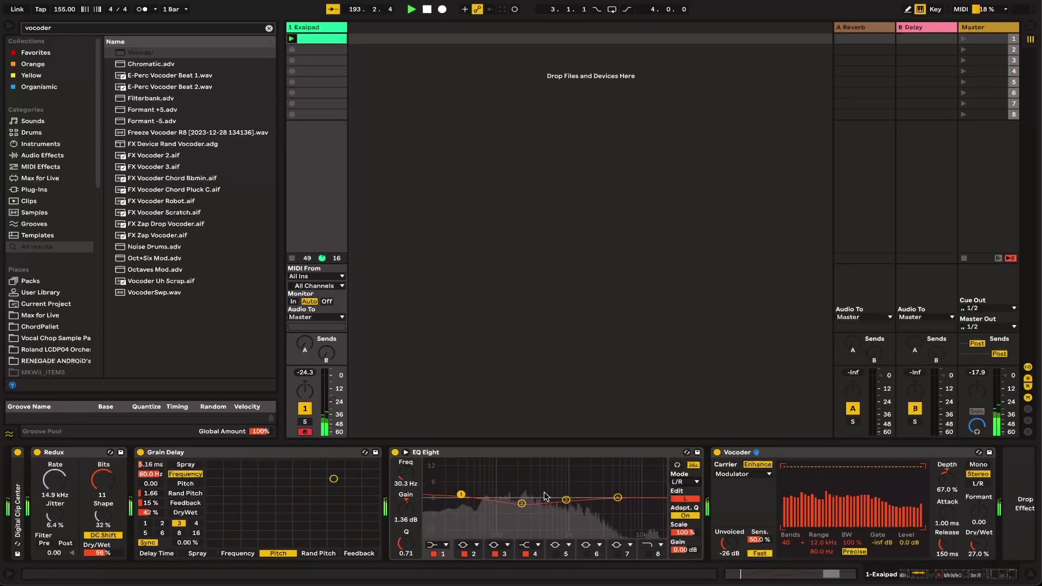
pyautogui.click(565, 499)
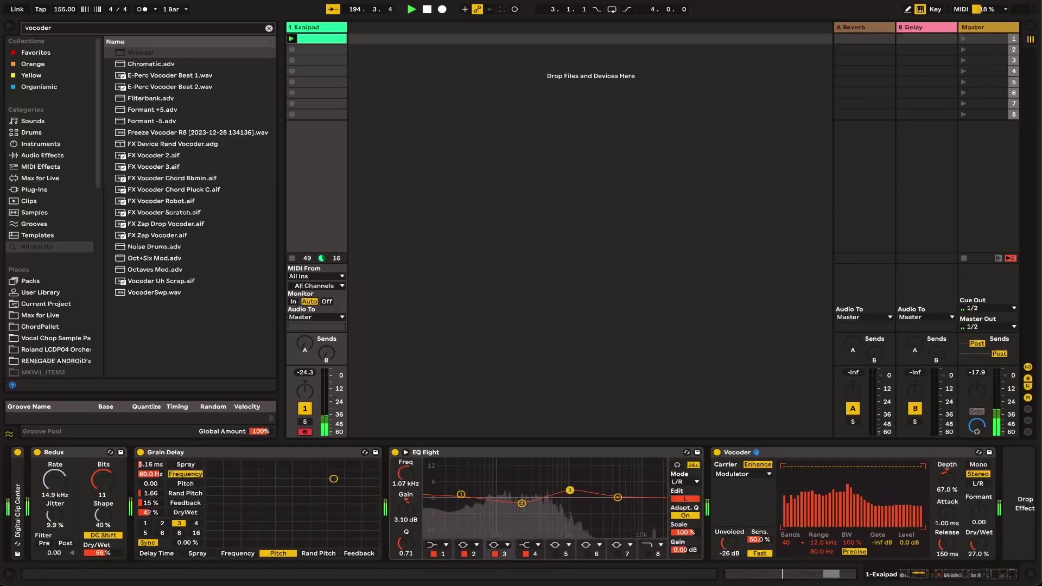
# - On EQ Eight's right channel, cut band 5 to -5.08 dB at 2.02 kHz, boost band 4, and set band 3 to -3.84 dB at 19.4 Hz
pyautogui.click(685, 498)
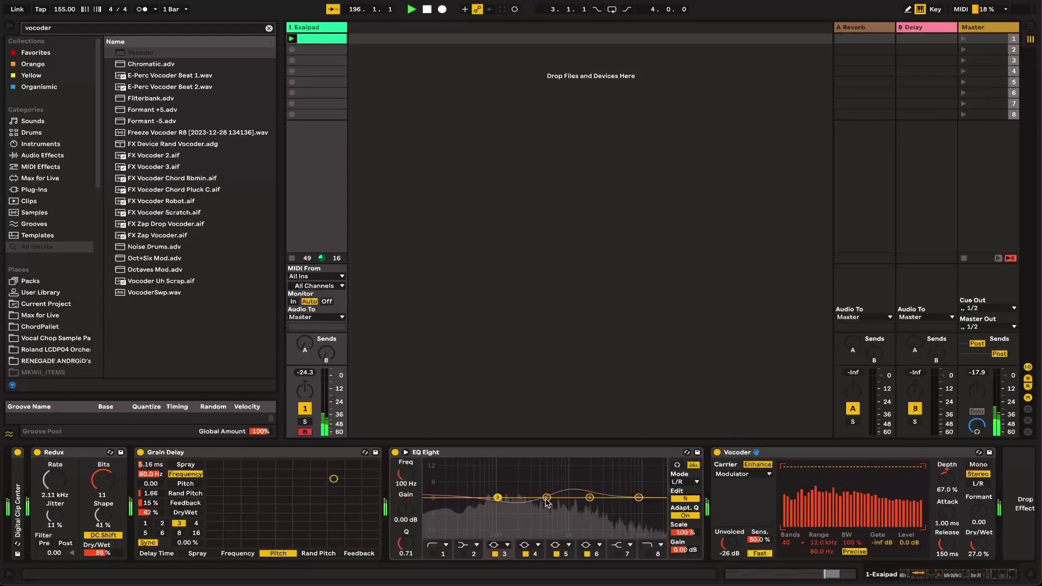
pyautogui.moveTo(590, 497); pyautogui.dragTo(589, 510)
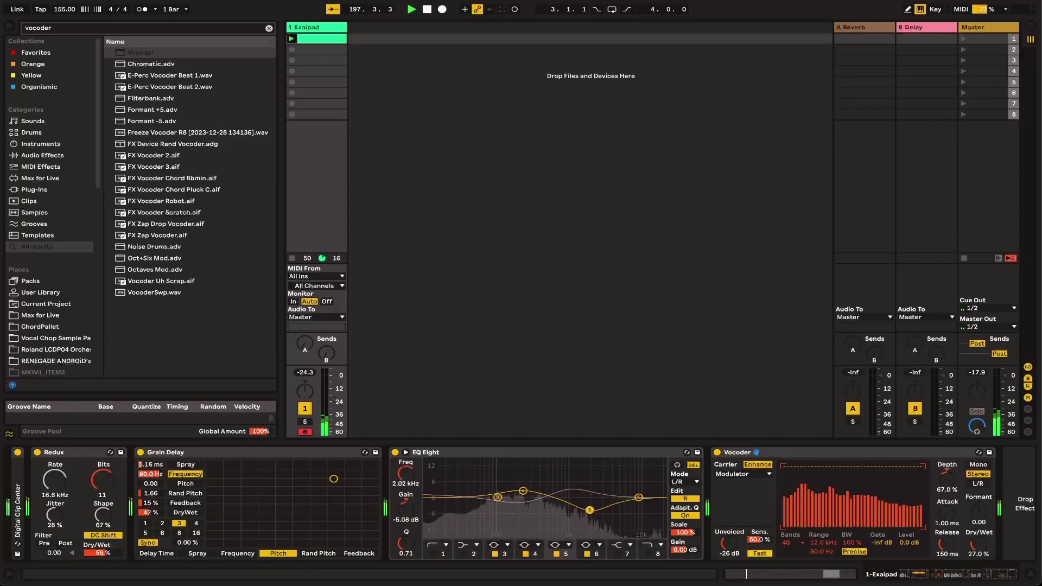
pyautogui.click(497, 498)
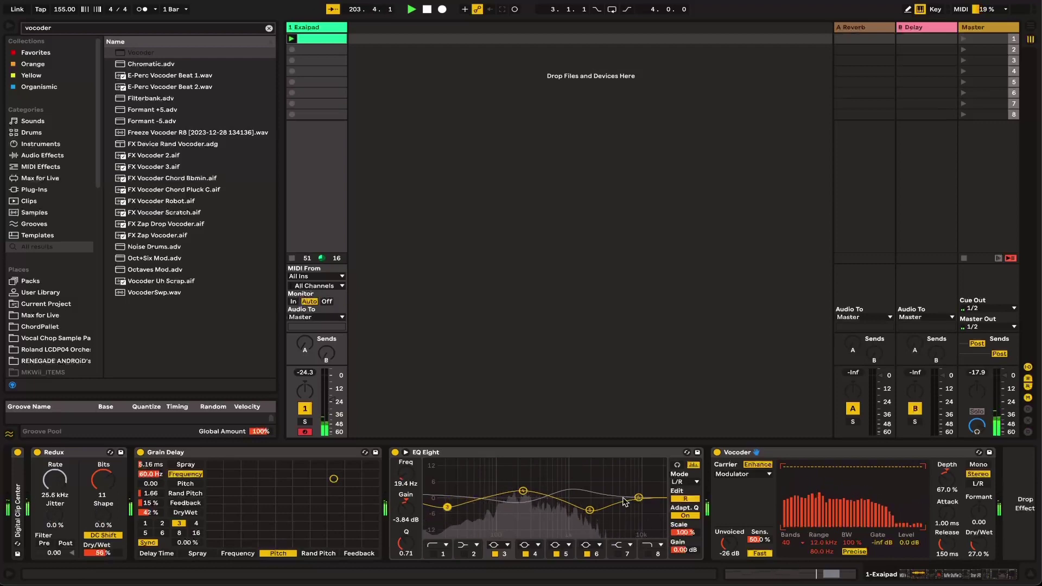
# - Set the Width of the Utility after the Exaipad Simpler to 157%
pyautogui.hscroll(-10, 624, 499)
pyautogui.hscroll(10, 623, 498)
pyautogui.hscroll(-20, 623, 502)
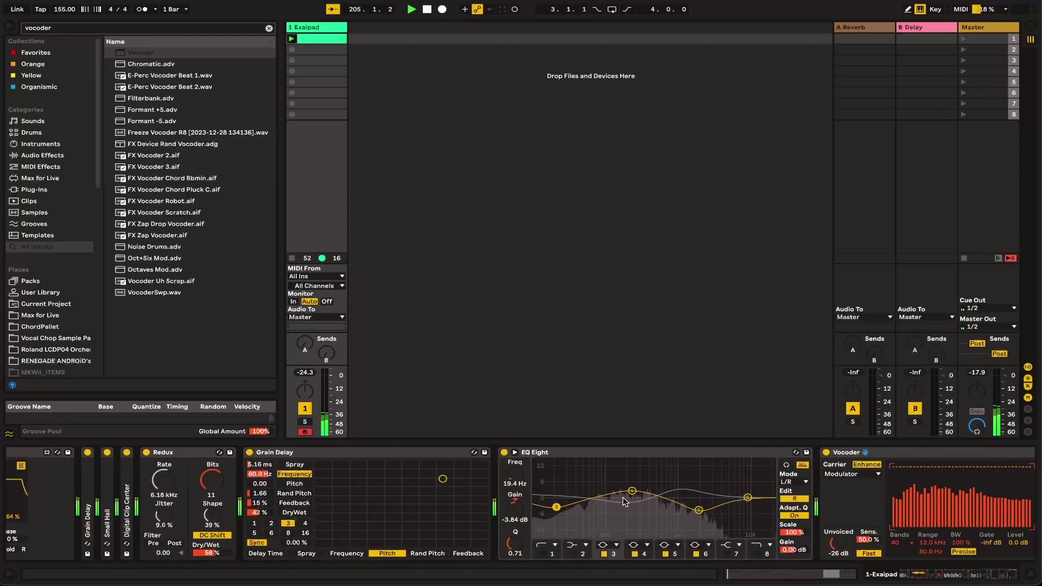
pyautogui.hscroll(-4, 624, 502)
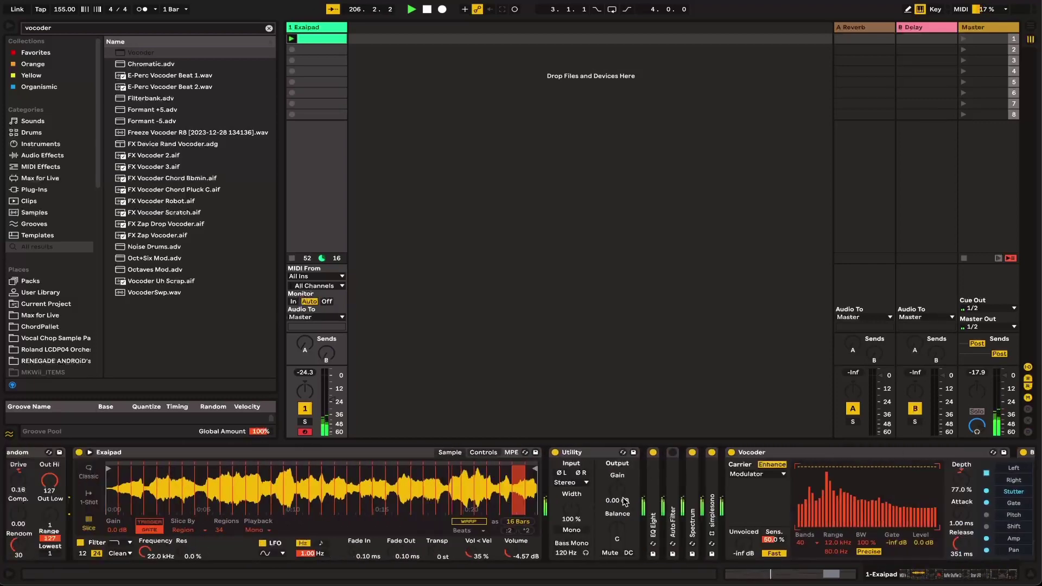
pyautogui.hscroll(10, 625, 501)
pyautogui.hscroll(-10, 625, 501)
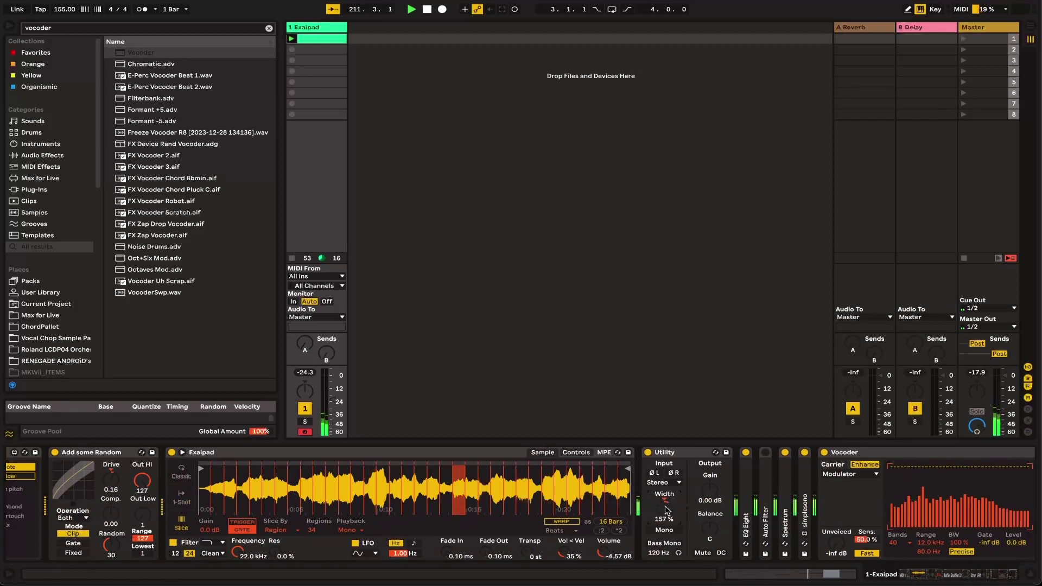
# - Lower Buffer Shuffler's Dry/Wet slightly and set Redux's Dry/Wet to 39%
pyautogui.hscroll(15, 666, 510)
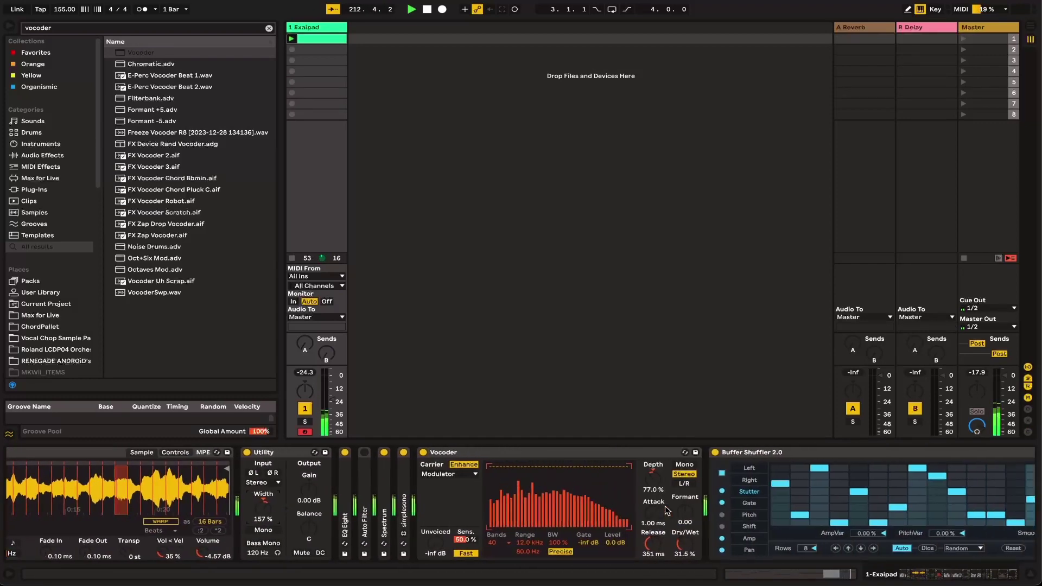
pyautogui.hscroll(5, 666, 509)
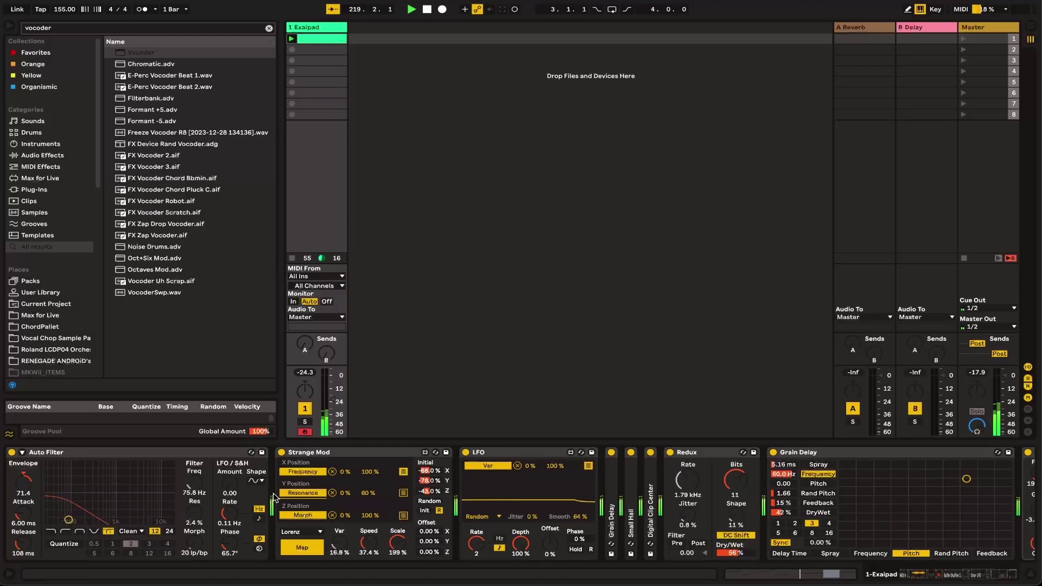
pyautogui.hscroll(-1, 273, 495)
pyautogui.hscroll(-10, 273, 493)
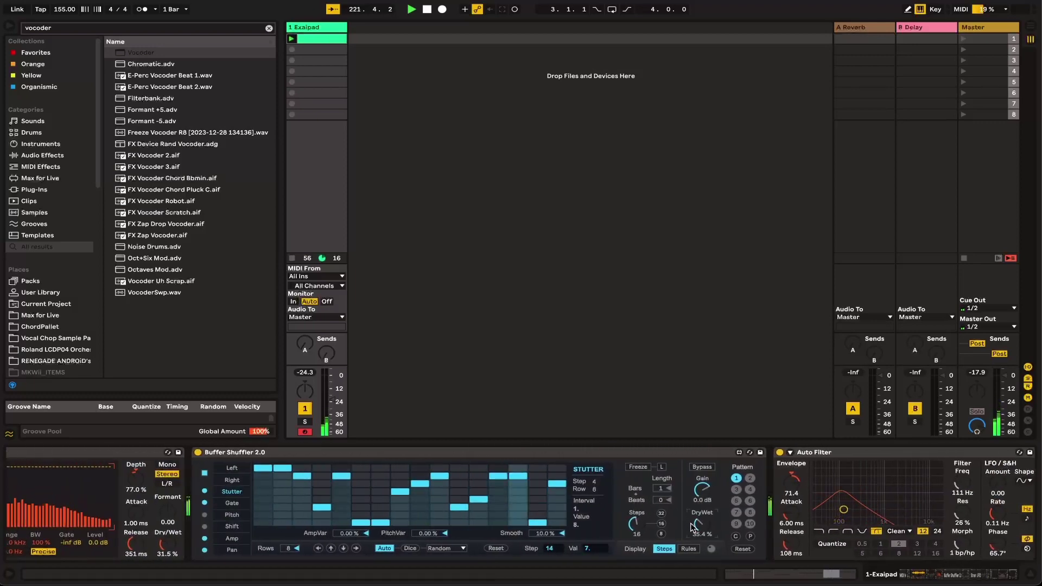
pyautogui.moveTo(698, 523); pyautogui.dragTo(699, 524)
pyautogui.hscroll(15, 292, 560)
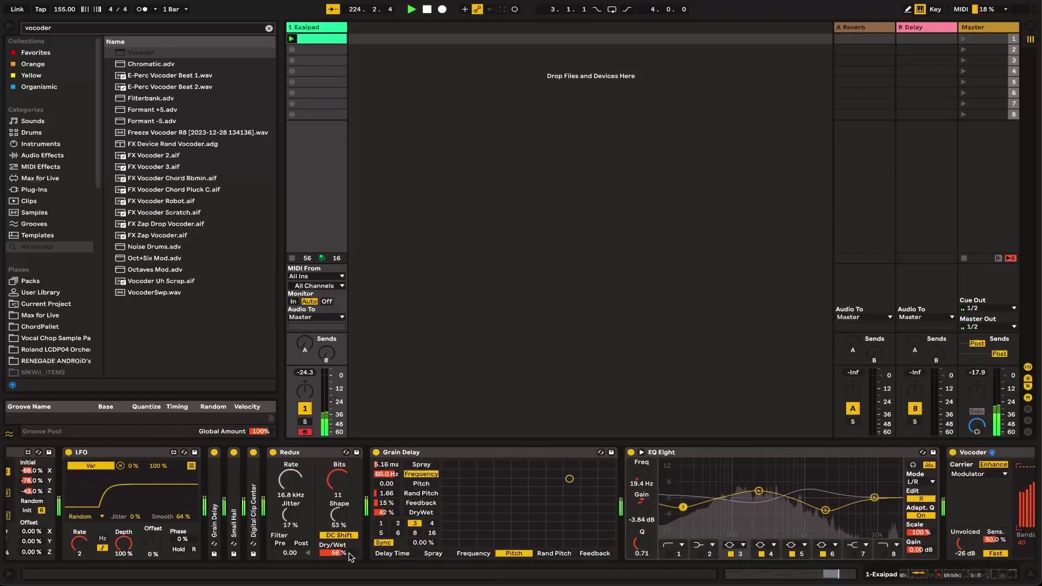
# - Try the Spectral Time preset Delay Reso Glitch at the end of the Exaipad effects chain and delete it again
pyautogui.click(35, 155)
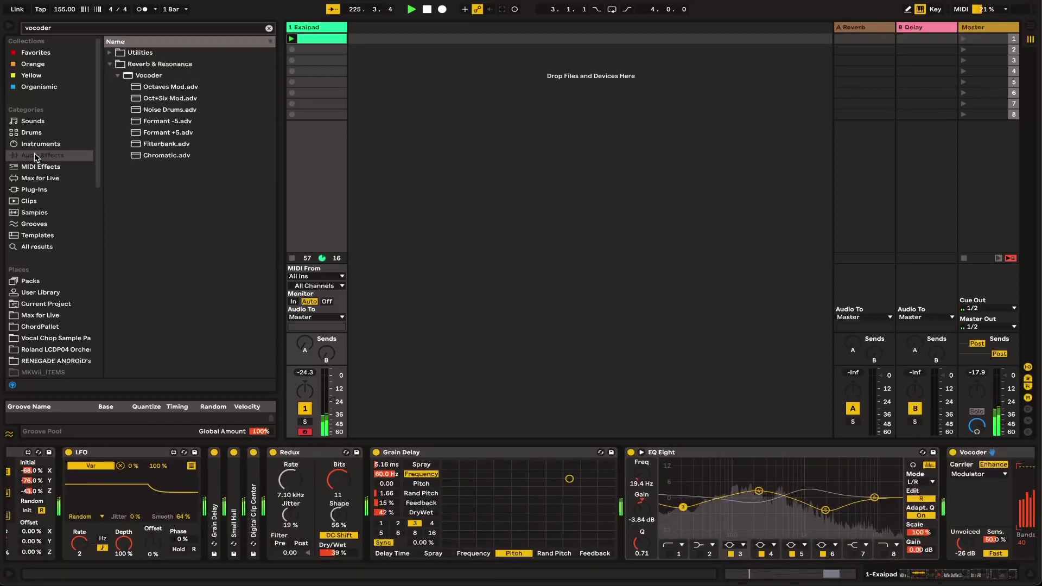
pyautogui.click(268, 29)
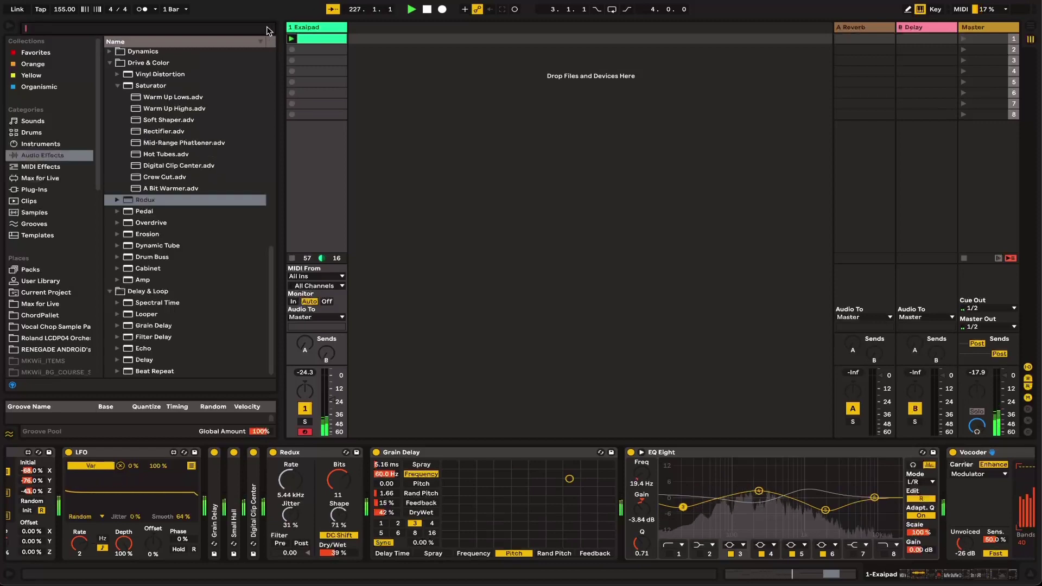
pyautogui.write('s')
pyautogui.click(267, 28)
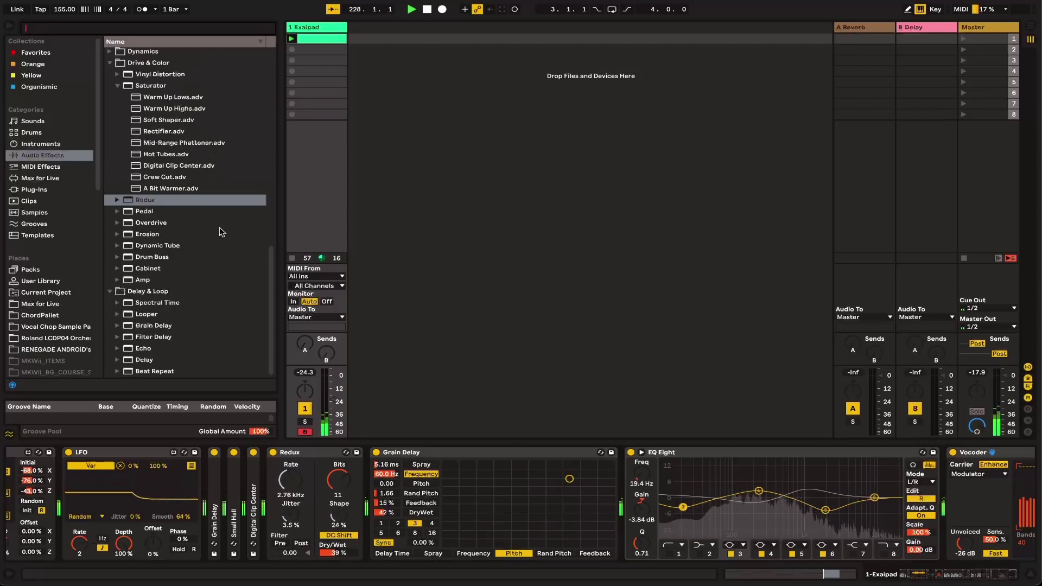
pyautogui.click(117, 303)
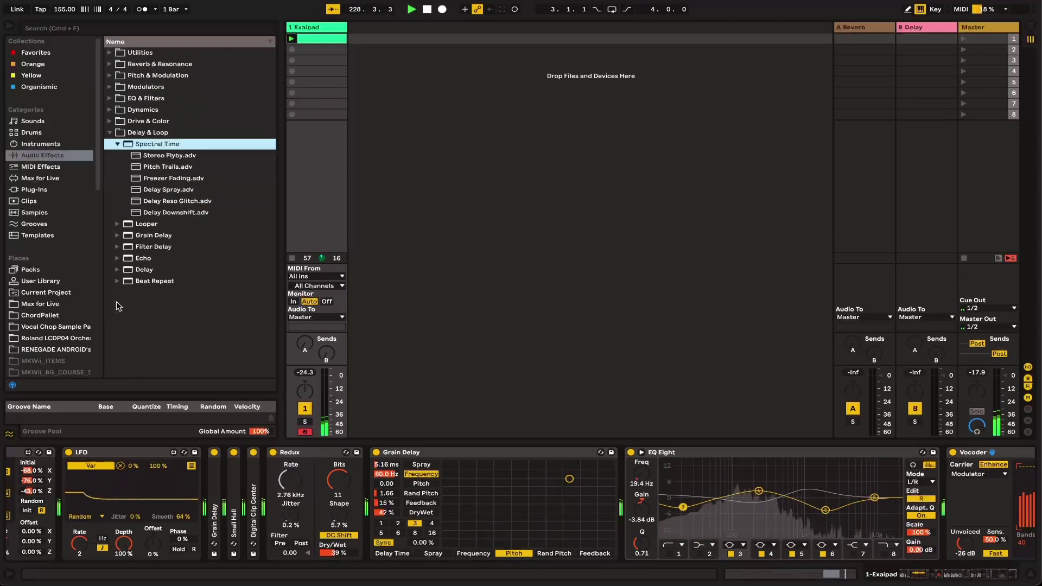
pyautogui.click(172, 202)
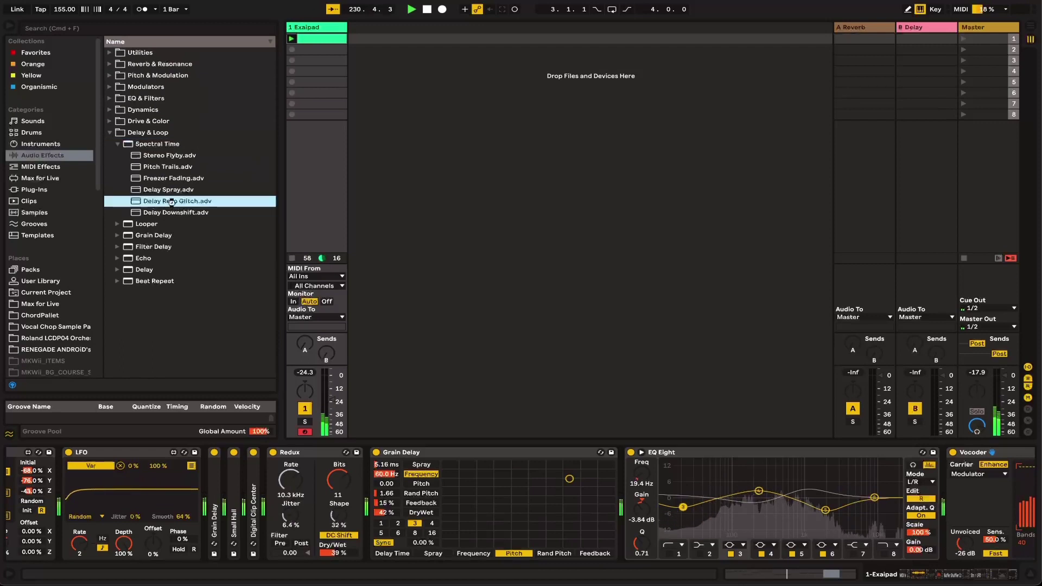
pyautogui.doubleClick(174, 207)
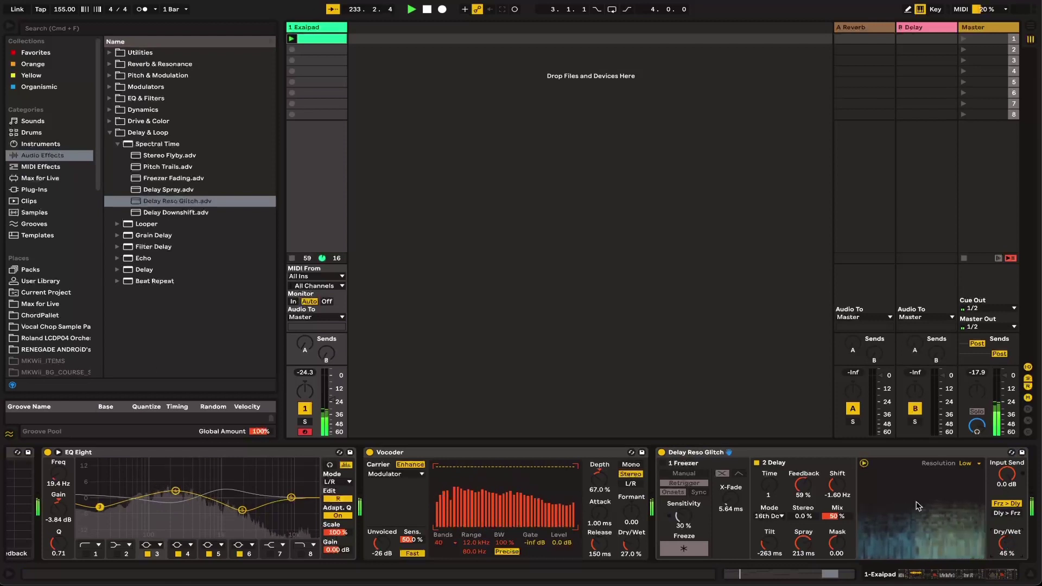
pyautogui.click(776, 457)
pyautogui.press('Delete')
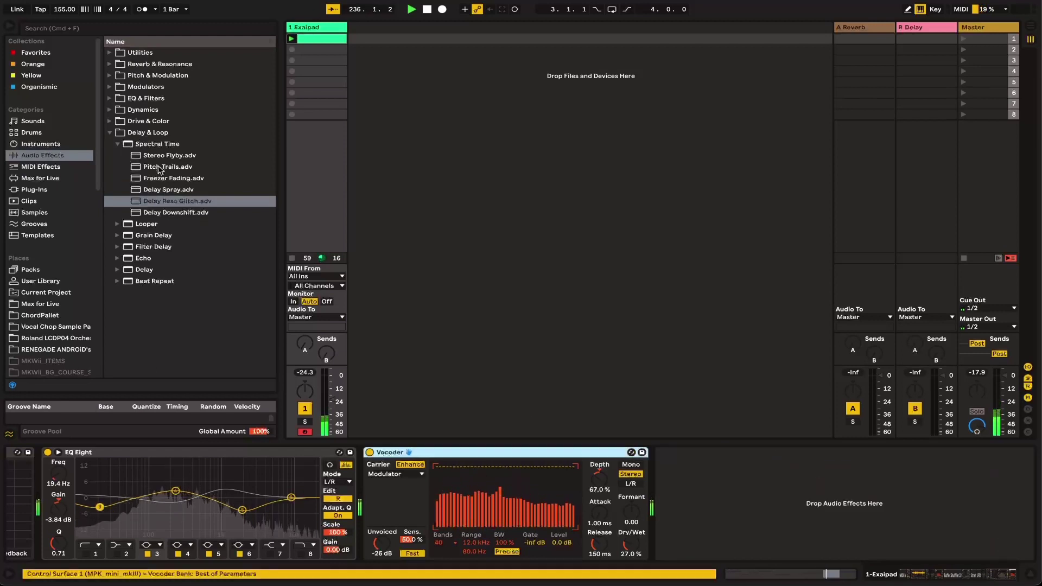
# - Search the audio effects for "spectral", add the Spectral Resonator preset Drum Snow after the last Vocoder, and set its Dry/Wet to 23%
pyautogui.click(143, 28)
pyautogui.write('spectral')
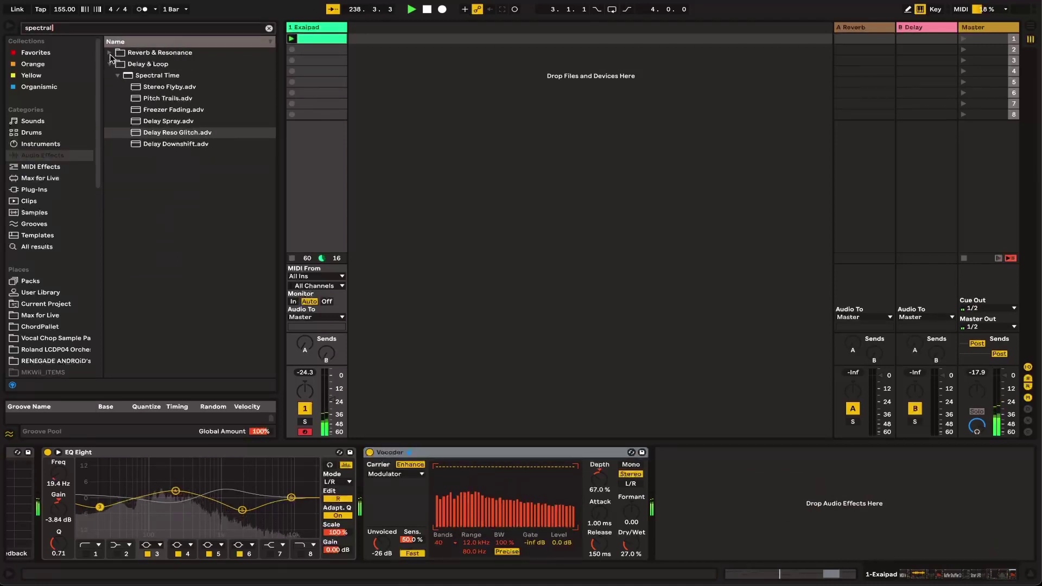
pyautogui.click(110, 54)
pyautogui.click(118, 64)
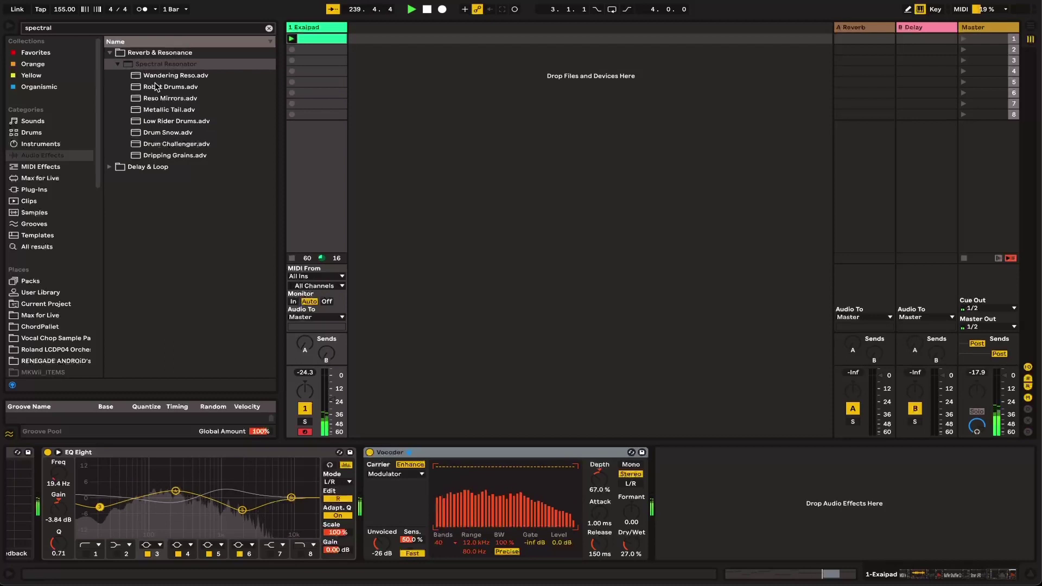
pyautogui.doubleClick(177, 132)
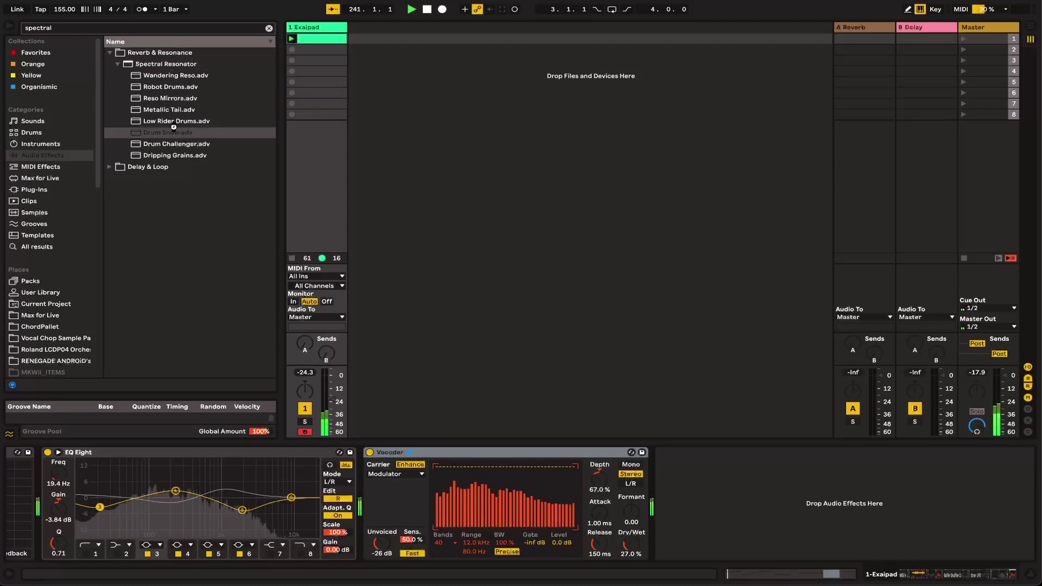
pyautogui.moveTo(970, 539)
pyautogui.mouseDown()
pyautogui.moveTo(960, 544)
pyautogui.moveTo(975, 546)
pyautogui.mouseUp()
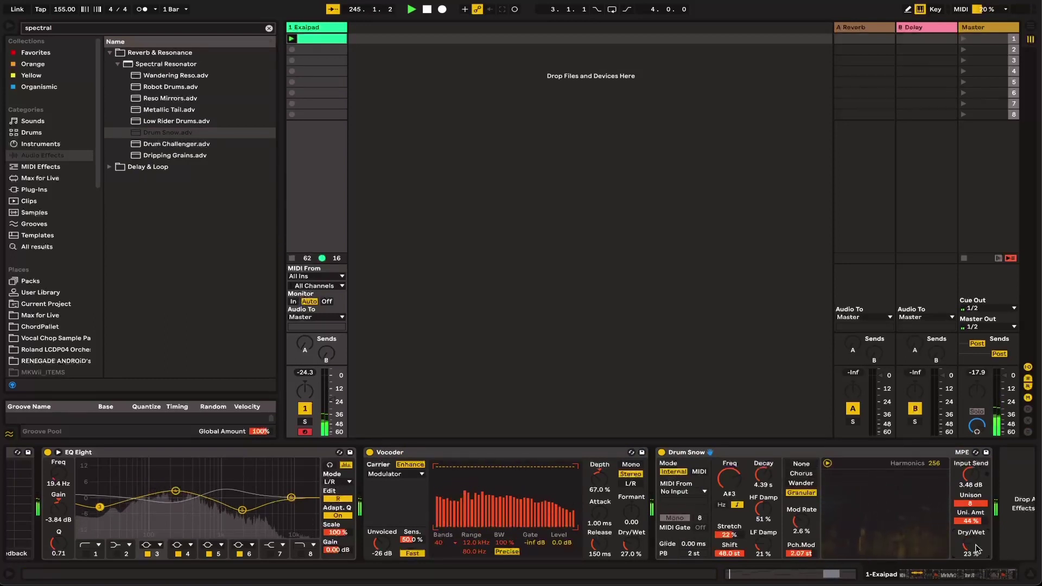
# - Move Drum Snow ahead of Redux in the device chain and lower its Dry/Wet to 16%
pyautogui.moveTo(687, 452); pyautogui.dragTo(351, 537)
pyautogui.scroll(-1, 628, 514)
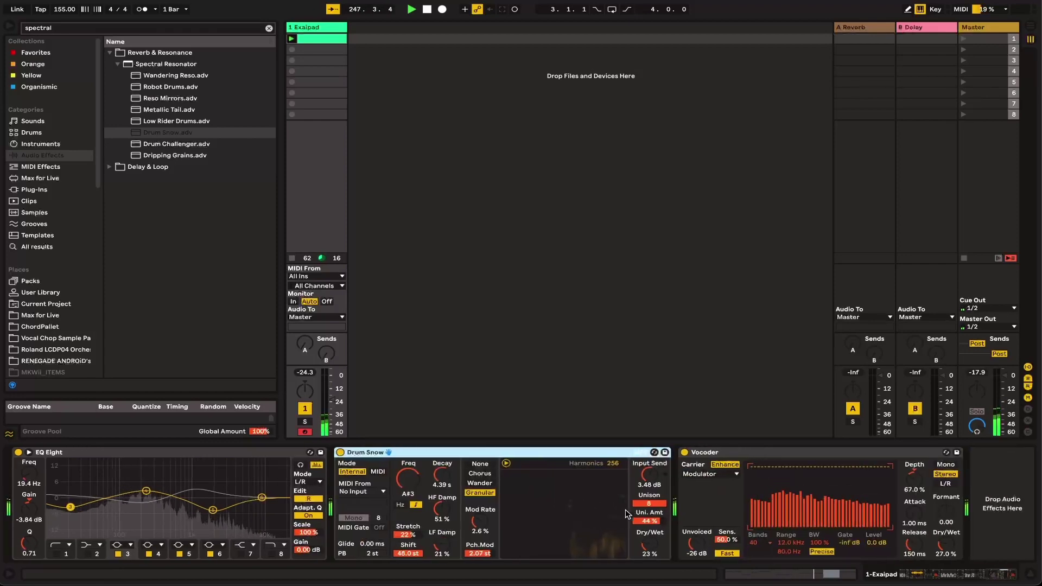
pyautogui.scroll(5, 648, 508)
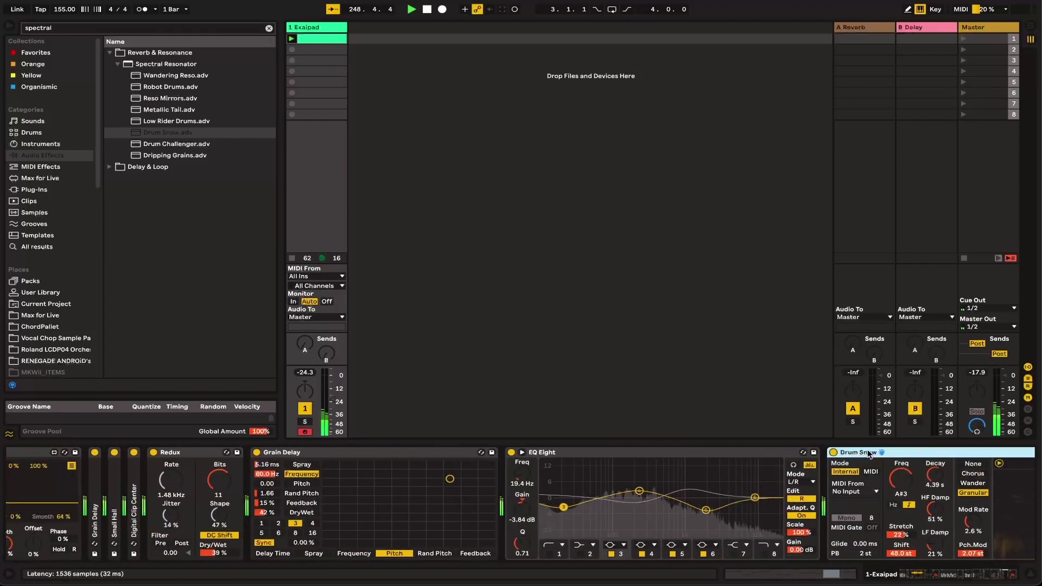
pyautogui.moveTo(869, 453); pyautogui.dragTo(147, 554)
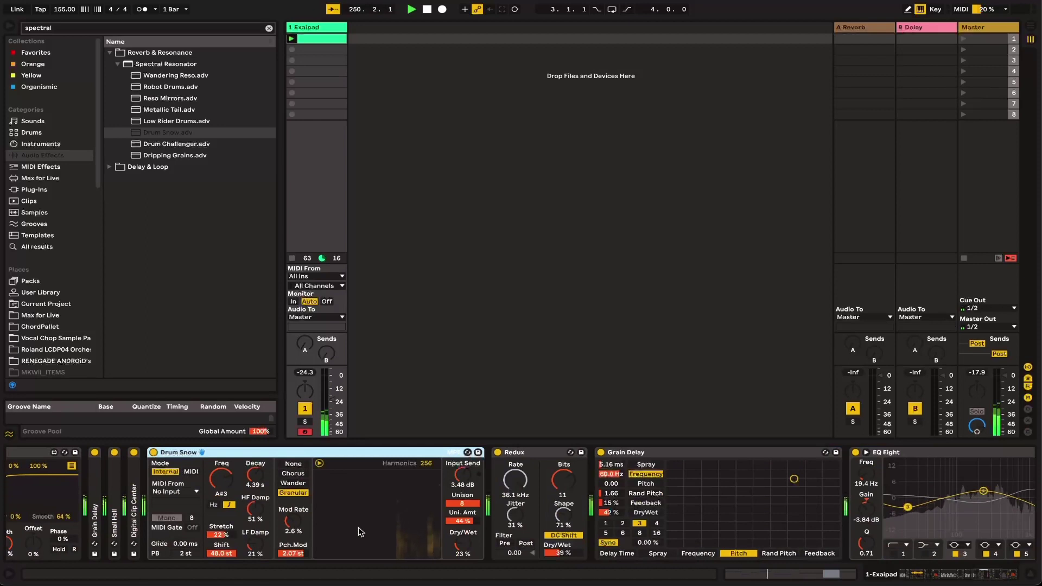
pyautogui.moveTo(464, 544); pyautogui.dragTo(464, 548)
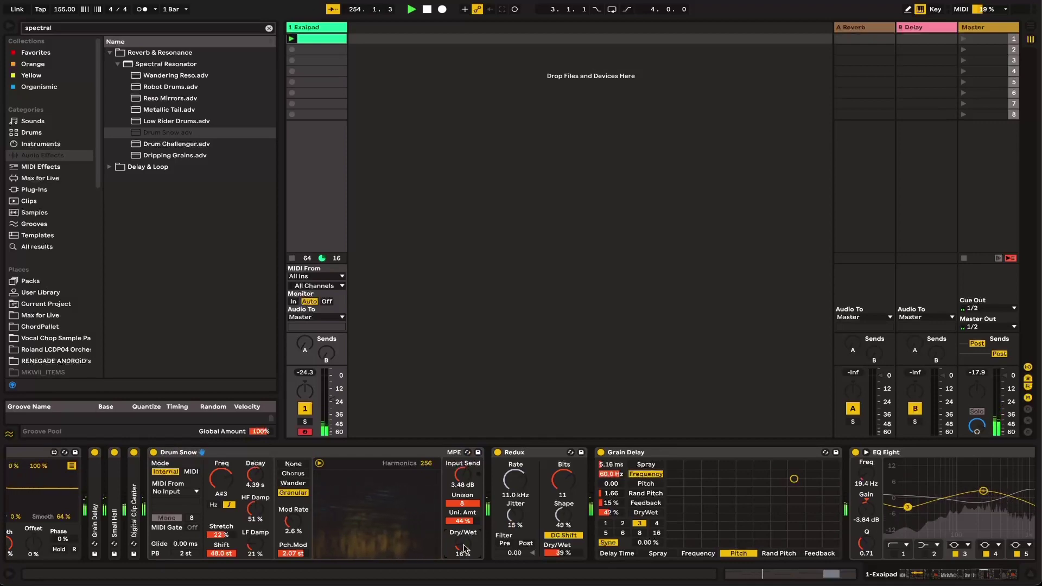
# - Stop playback and hide the browser to review the Exaipad device chain from its beginning
pyautogui.hscroll(10, 465, 548)
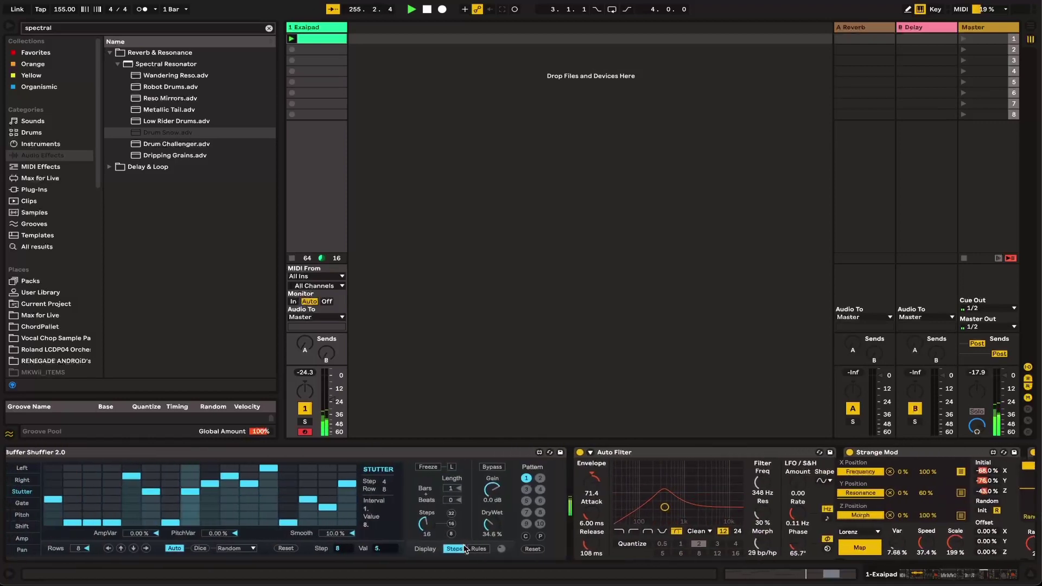
pyautogui.hscroll(-15, 464, 548)
pyautogui.hscroll(-2, 464, 549)
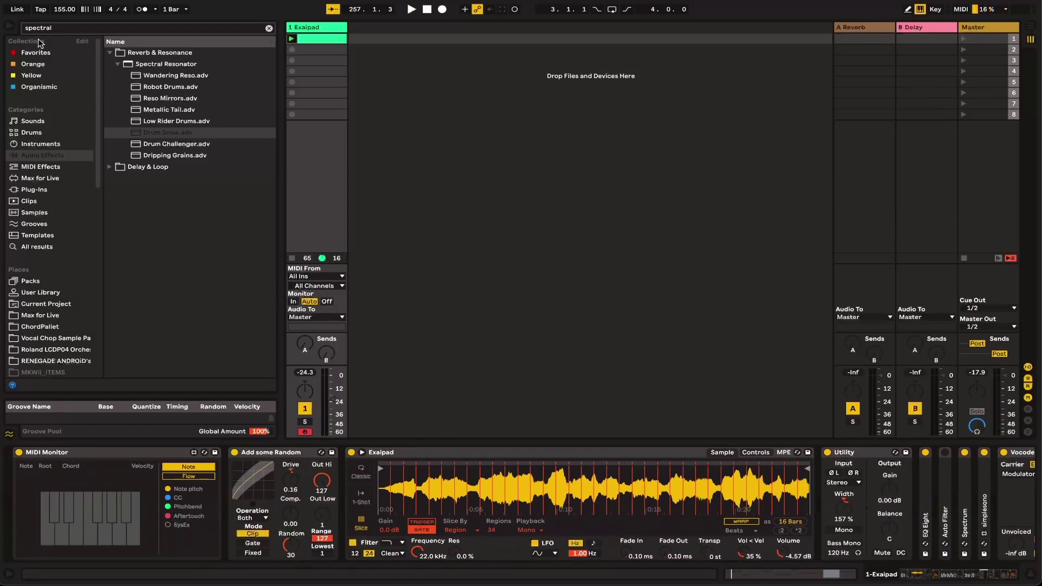
pyautogui.click(15, 29)
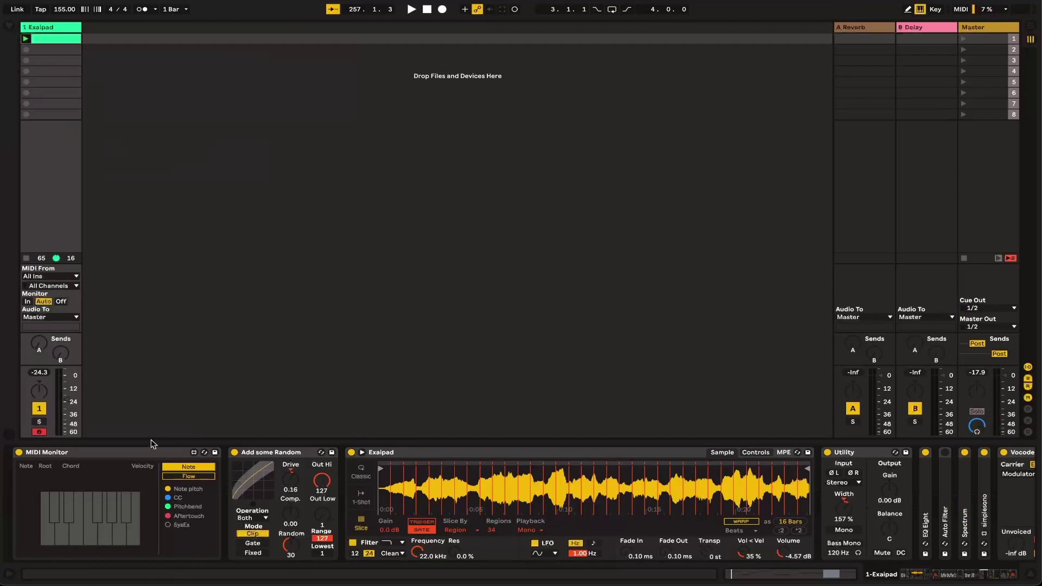
pyautogui.doubleClick(109, 459)
pyautogui.hscroll(15, 109, 460)
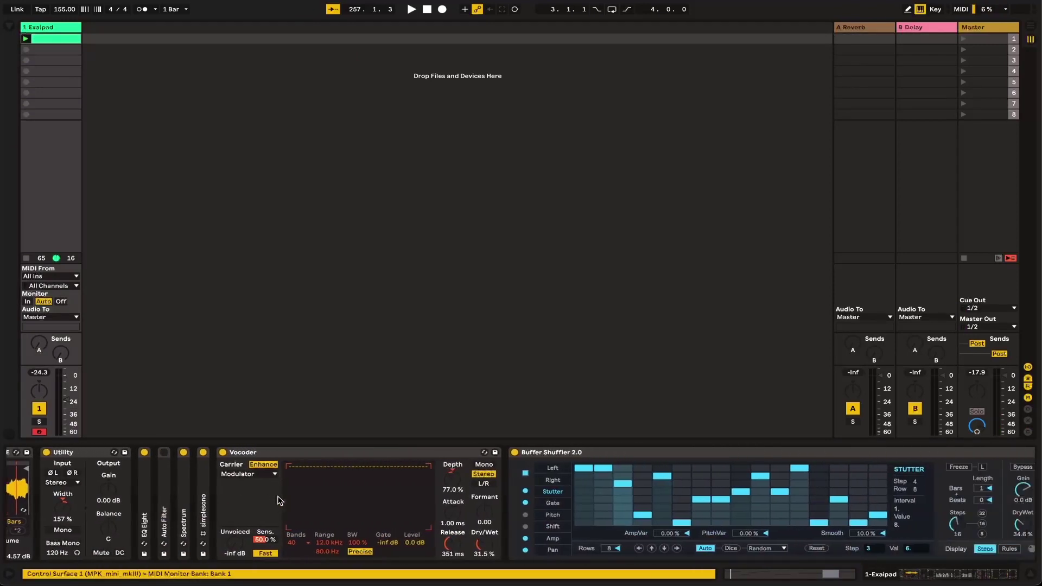